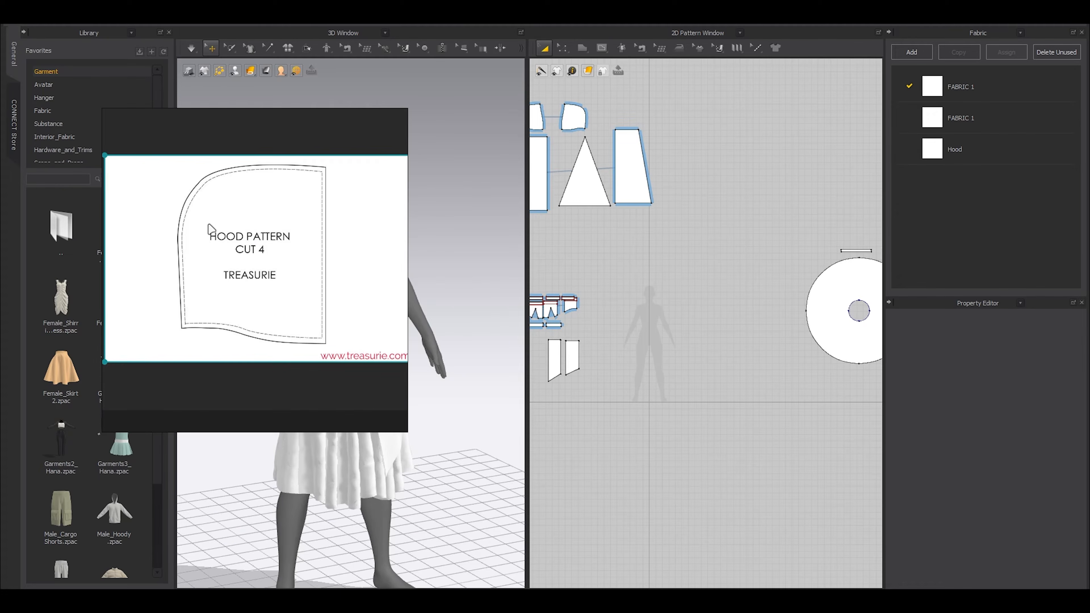
Step: Keep the hood reference image always on top and draw a rectangular pattern with a perimeter of about 1200 mm beside the silhouette's head
right_click(211, 228)
left_click(280, 393)
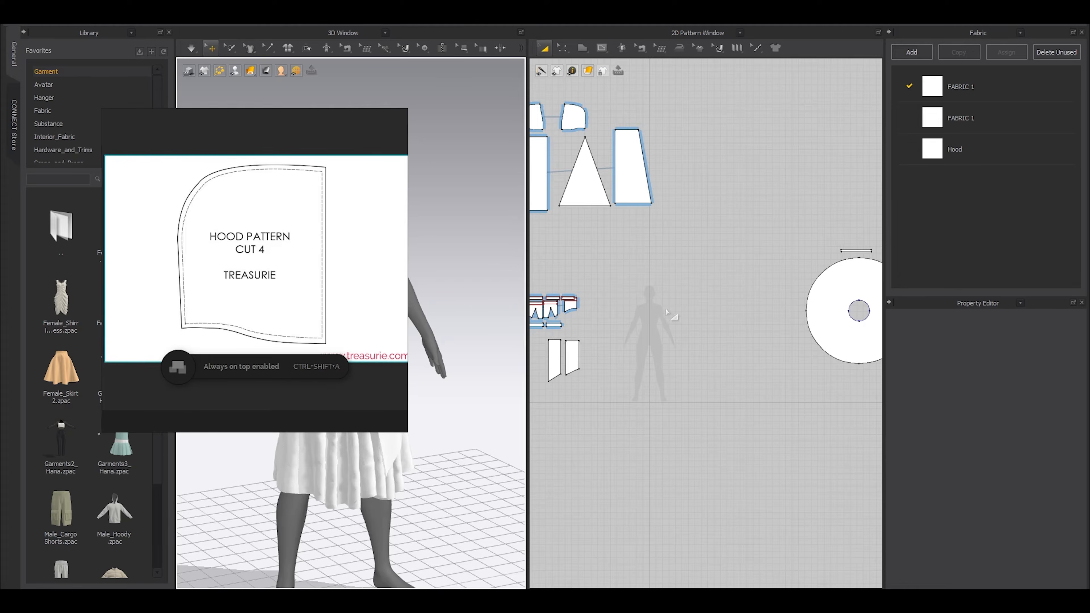
scroll(669, 318, "up", 3)
scroll(657, 318, "up", 4)
middle_click_drag(645, 319, 708, 319)
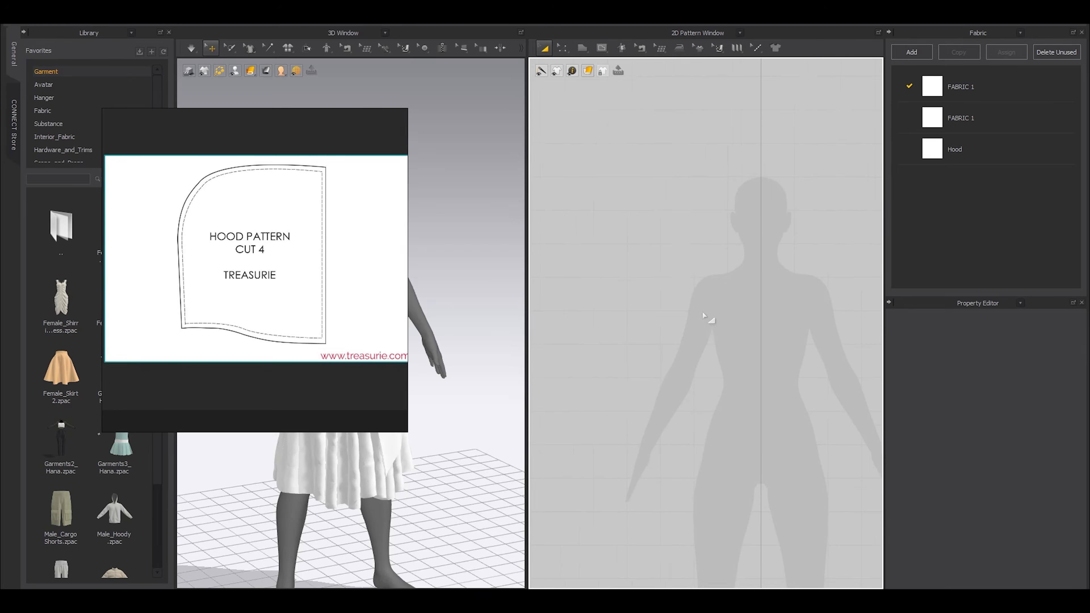
key("s")
left_click_drag(671, 174, 766, 284)
scroll(725, 213, "up", 3)
Step: Detach the Edit Pattern tool list and round the rectangle's upper back corner with Smooth Curve
left_click(588, 53)
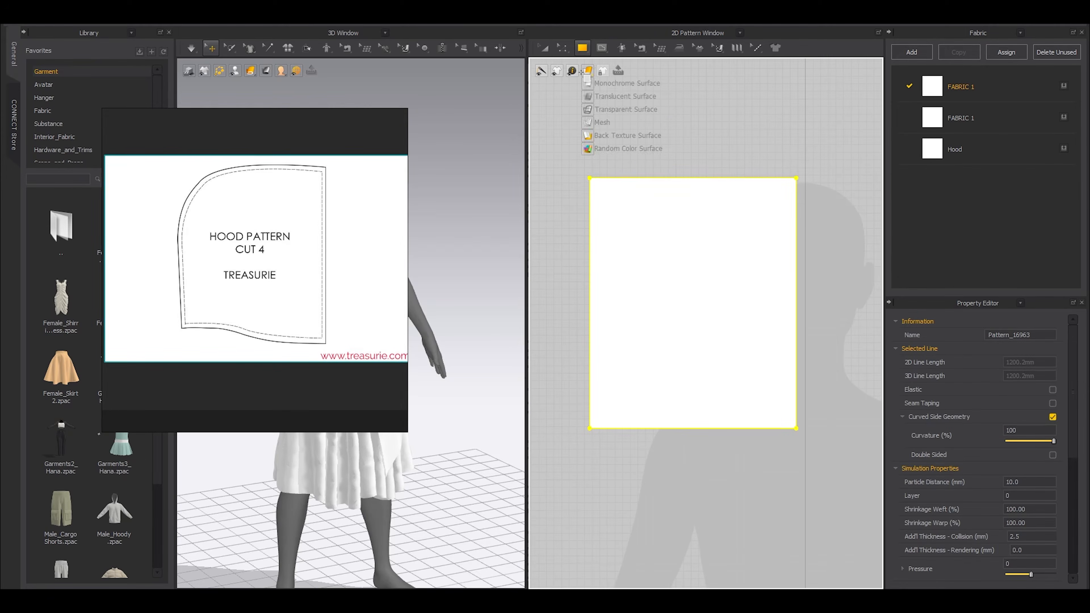
left_click(562, 48)
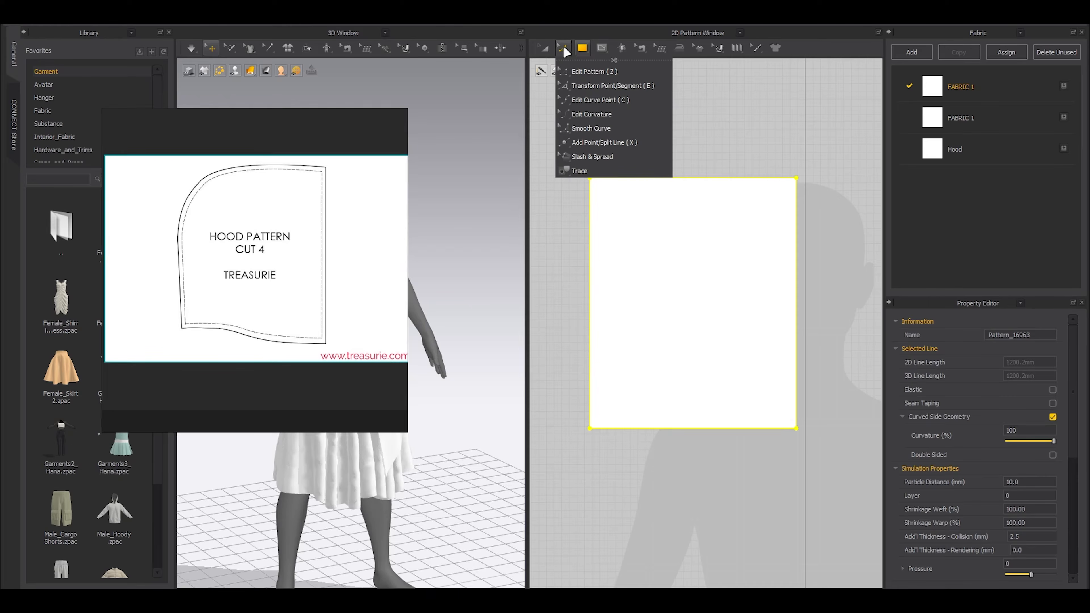
left_click_drag(659, 76, 940, 75)
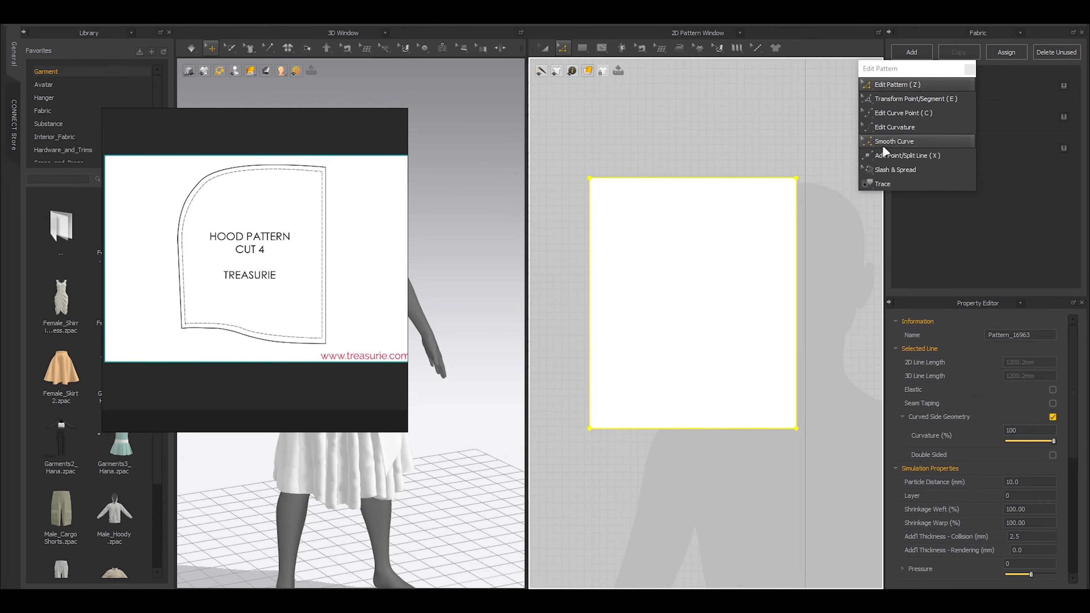
left_click(893, 141)
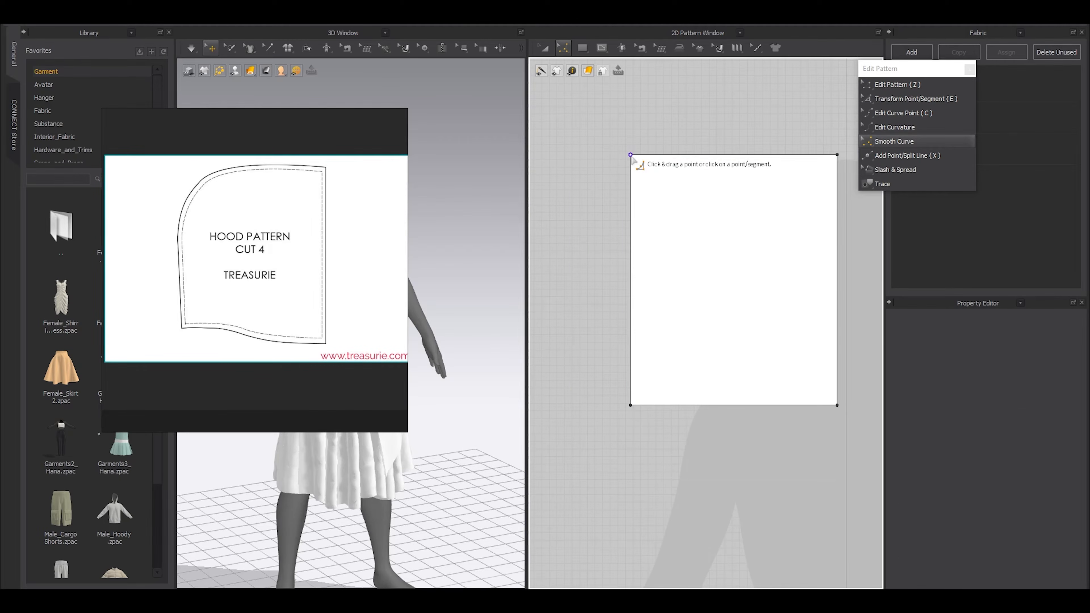
left_click_drag(630, 155, 662, 324)
Step: Raise the hood pattern's lower back corner point so the bottom edge slopes down toward the front
left_click(935, 85)
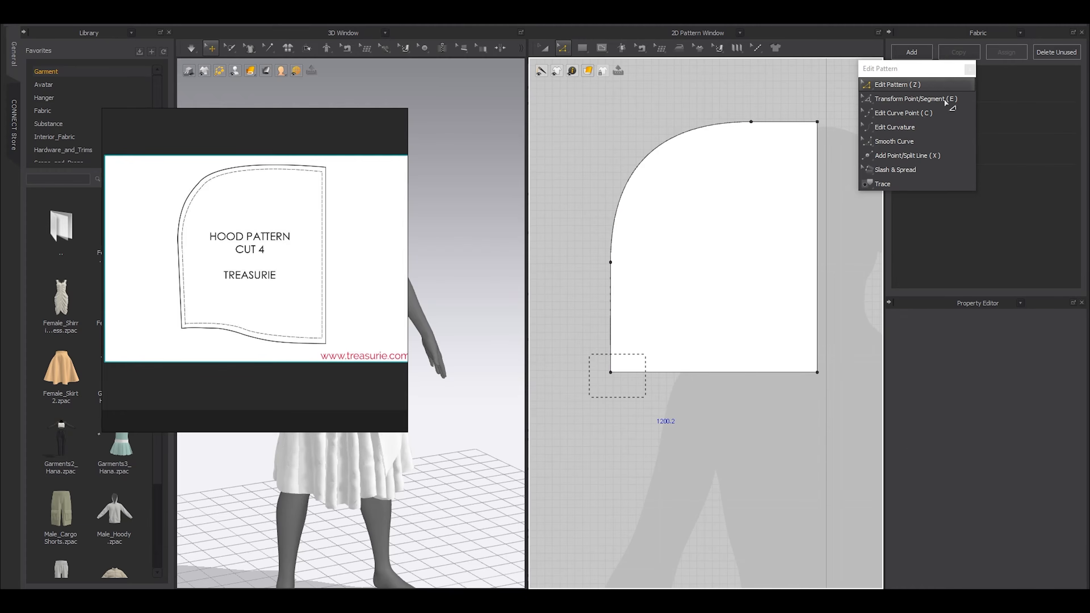
left_click_drag(590, 354, 646, 398)
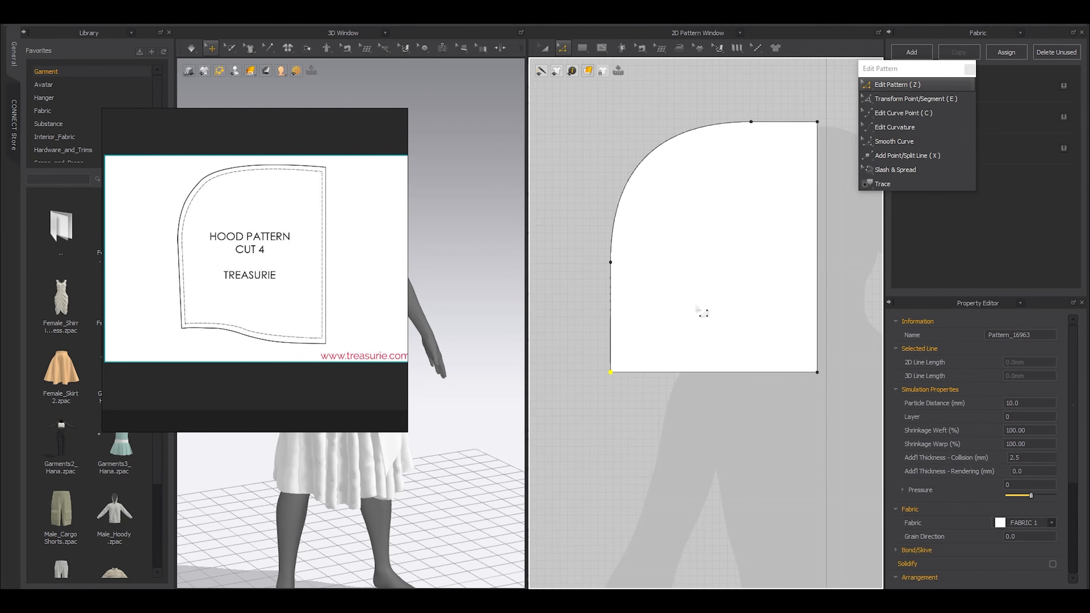
left_click_drag(610, 373, 611, 343)
Step: Shape the hood pattern's bottom edge into a gentle S-curve with curve points, following the reference image
scroll(614, 377, "up", 2)
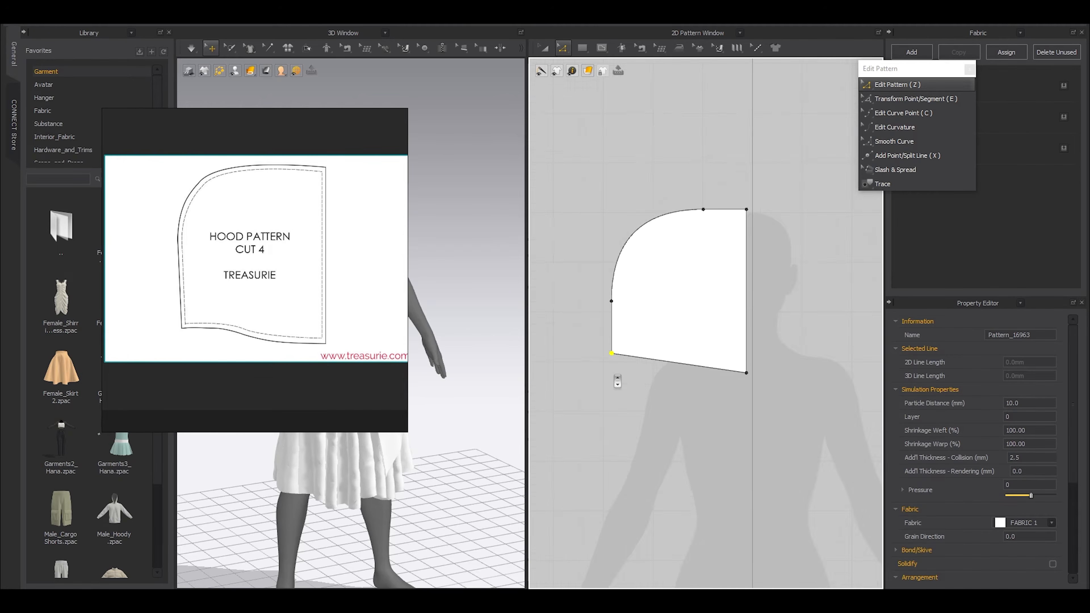
scroll(634, 361, "down", 4)
middle_click_drag(776, 365, 691, 336)
scroll(691, 333, "up", 1)
key("c")
left_click_drag(703, 346, 671, 346)
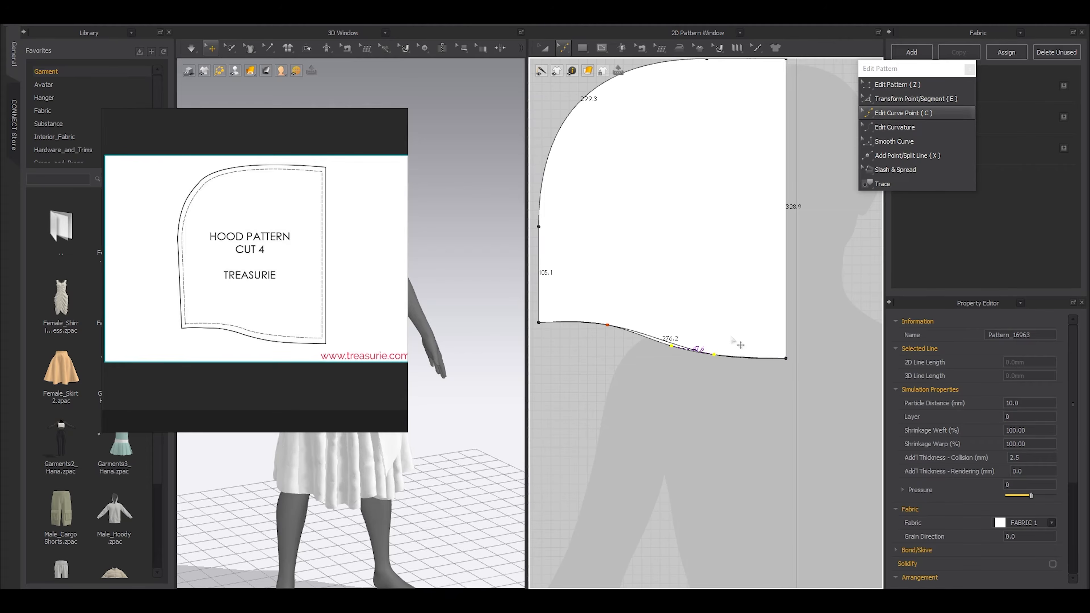
Step: Lower the hood pattern's upper front corner point slightly, straight down along the front edge
scroll(730, 369, "down", 3)
scroll(782, 213, "up", 3)
key("z")
scroll(786, 200, "up", 1)
left_click_drag(781, 167, 747, 224)
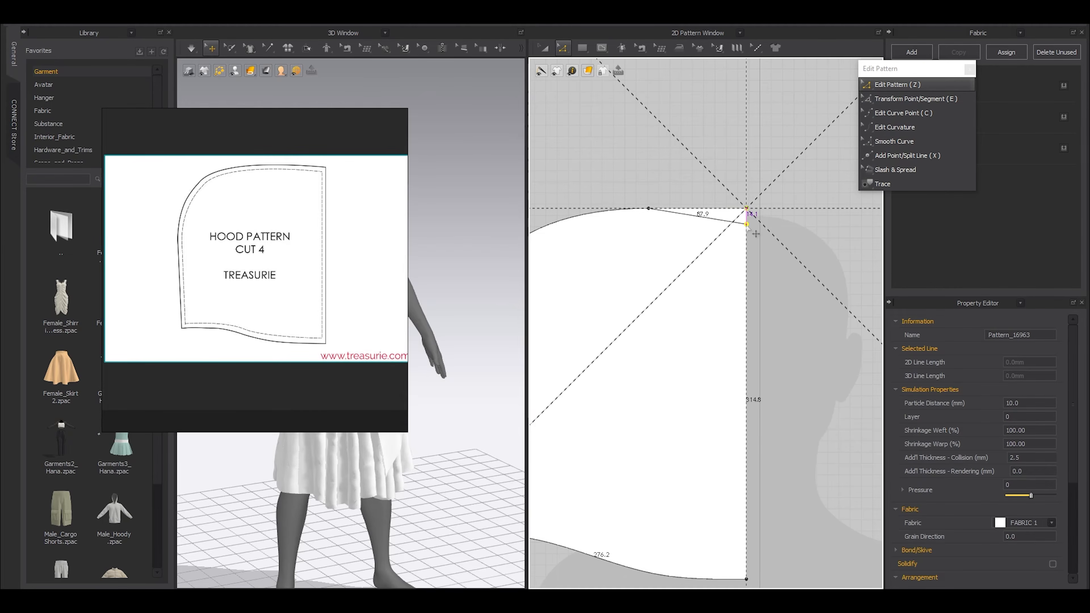
Step: Convert the two end points of the hood's rounded corner to curve points
scroll(673, 293, "down", 1)
right_click_drag(672, 293, 779, 273)
left_click_drag(784, 178, 642, 363)
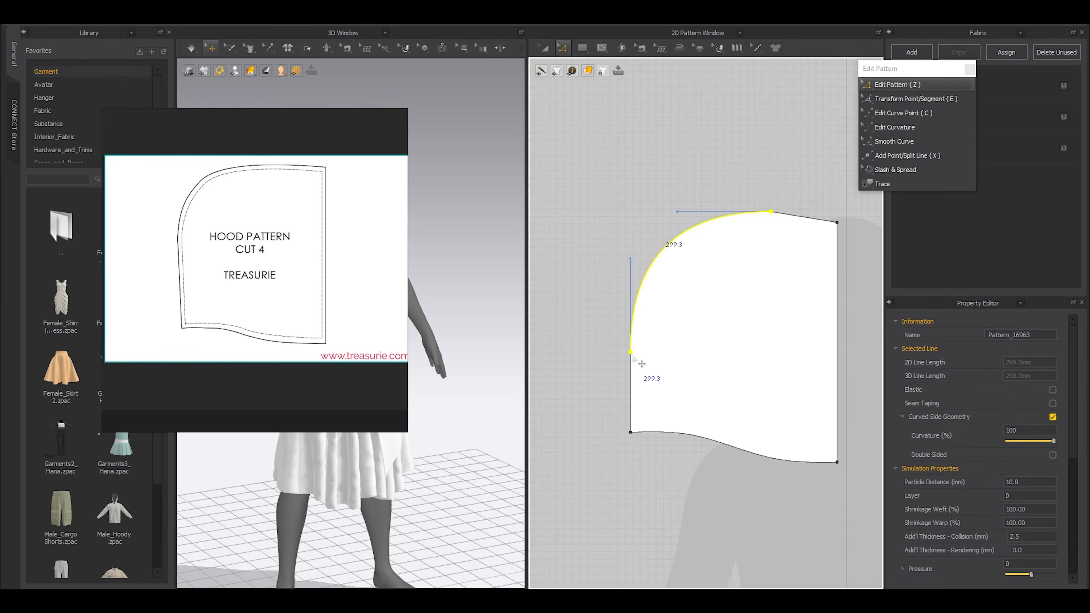
right_click(642, 364)
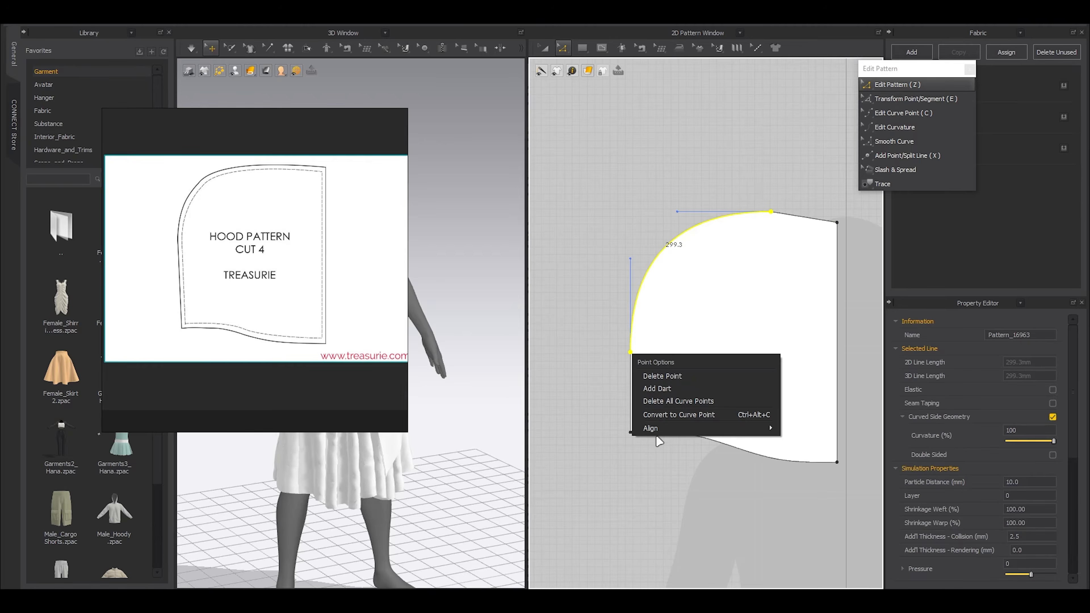
left_click(681, 416)
Step: Adjust the hood's back edge and lower back corner so the back edge slants slightly inward toward the neck
scroll(669, 343, "down", 2)
scroll(661, 380, "up", 1)
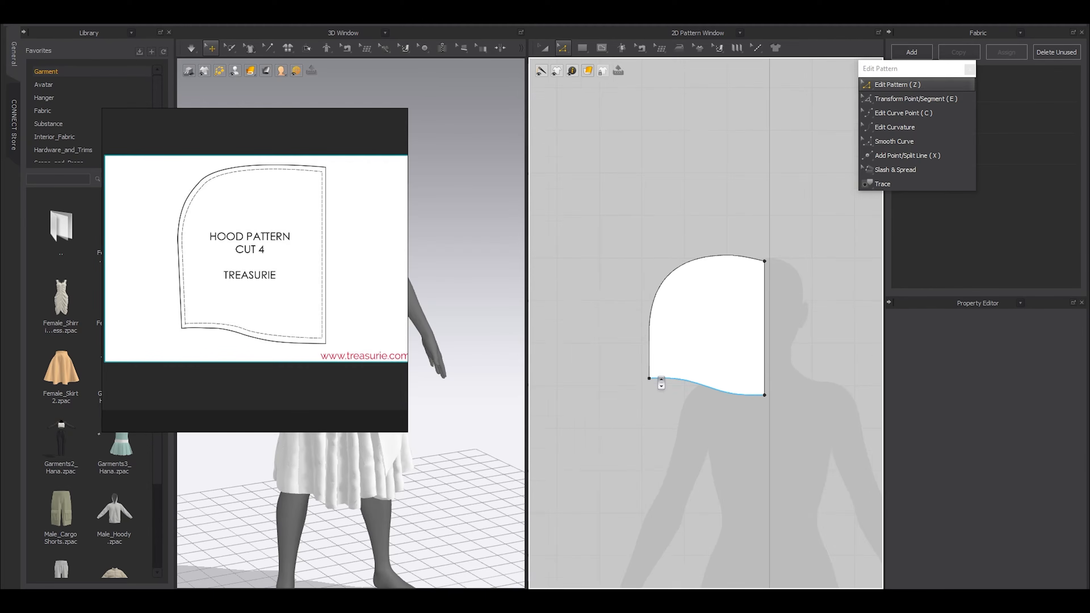
scroll(642, 377, "up", 3)
scroll(660, 343, "down", 3)
left_click_drag(660, 306, 672, 310)
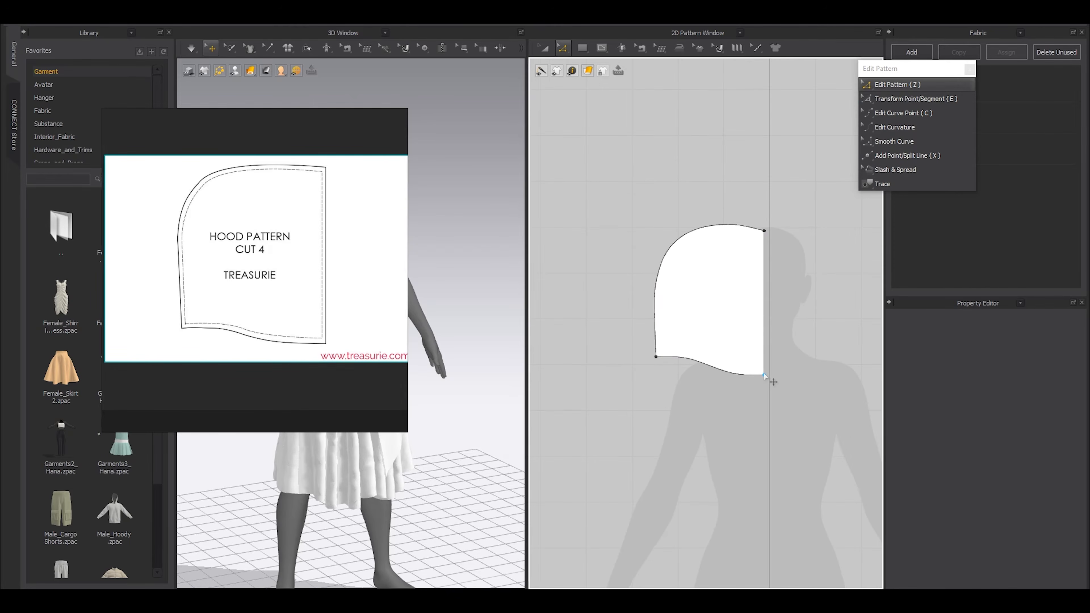
Step: Raise the hood's lower front corner slightly and refine the bottom edge's curve near it
left_click_drag(764, 375, 763, 366)
scroll(704, 307, "up", 4)
key("c")
left_click(767, 414)
left_click_drag(770, 418, 767, 418)
key("a")
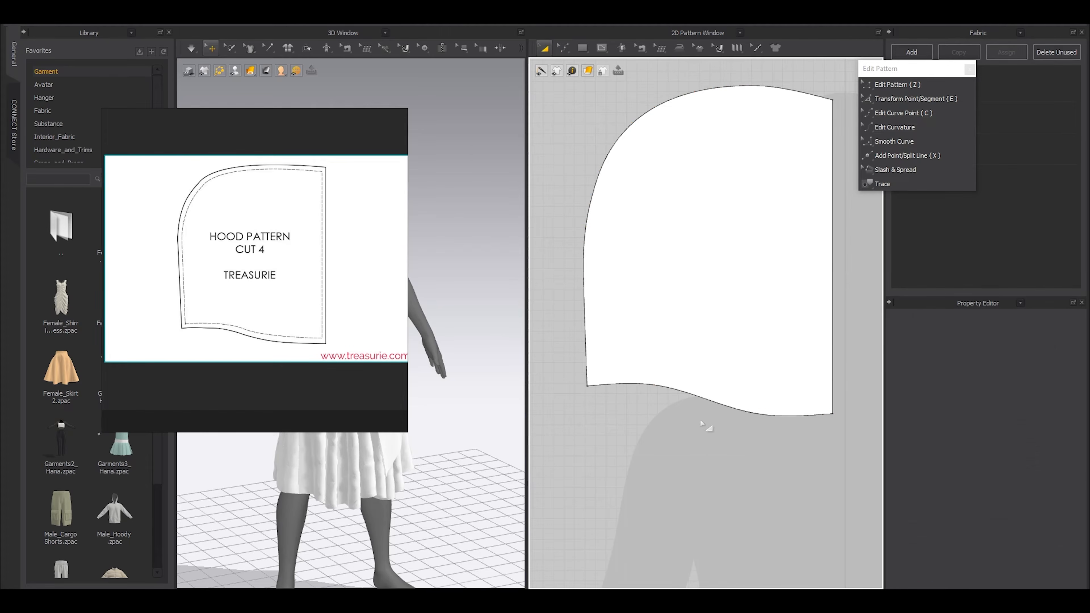
Step: Move the reference image out of view and rotate the hood pattern side-on to the avatar in 3D
scroll(698, 401, "down", 3)
right_click_drag(314, 244, 1089, 346)
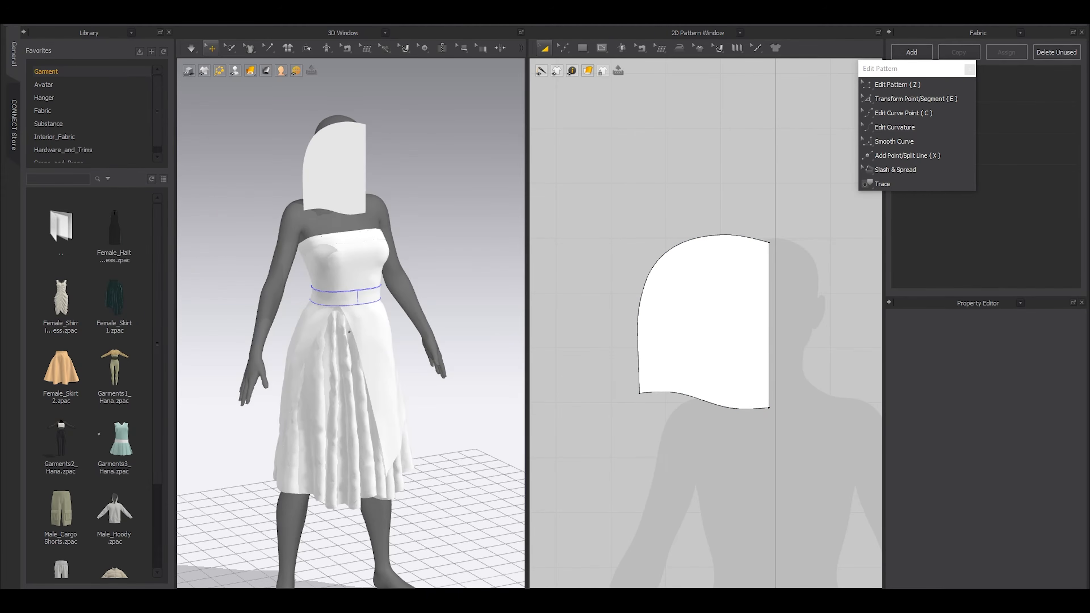
left_click(670, 296)
middle_click_drag(669, 296, 611, 295)
right_click_drag(364, 240, 423, 304)
middle_click_drag(377, 310, 405, 445)
left_click_drag(305, 361, 300, 399)
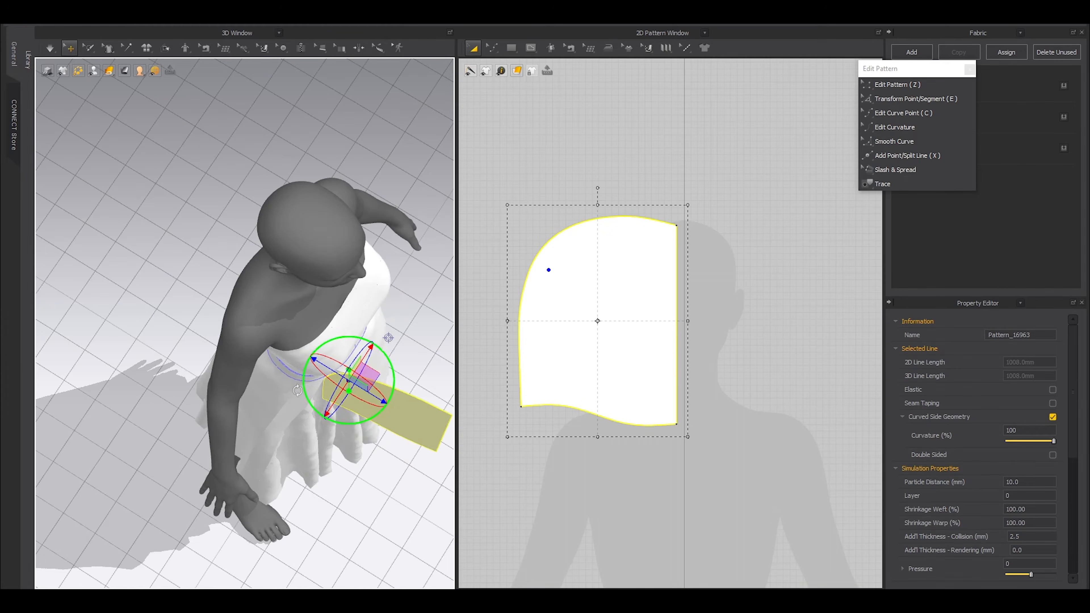
Step: Position the hood pattern in 3D upright beside one side of the avatar's head
right_click_drag(300, 398, 317, 344)
left_click_drag(355, 370, 206, 282)
right_click_drag(292, 344, 246, 343)
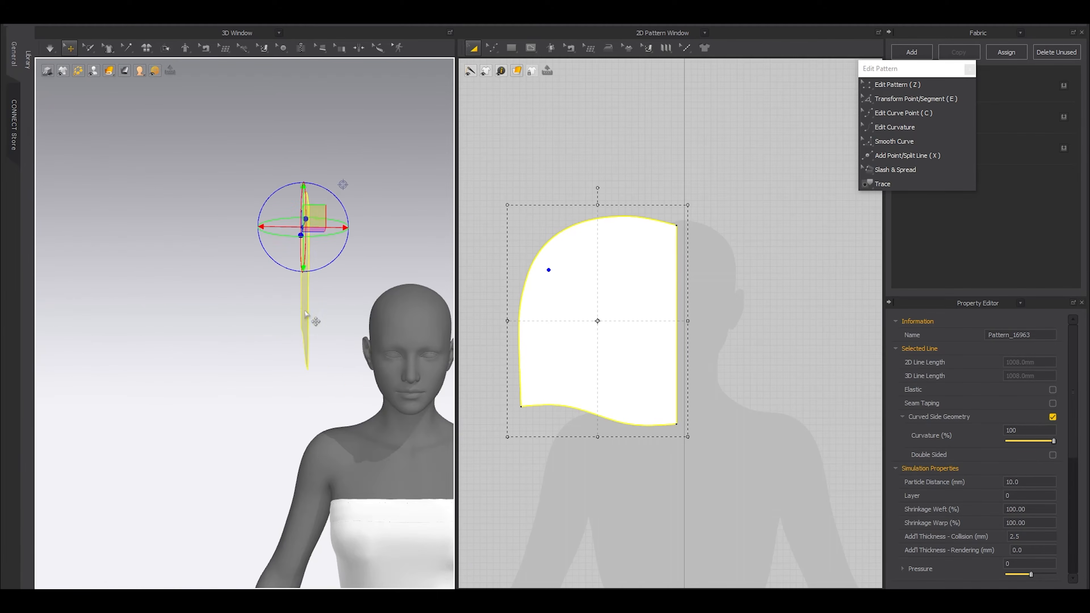
left_click_drag(308, 317, 348, 374)
right_click_drag(324, 385, 401, 401)
scroll(631, 337, "down", 2)
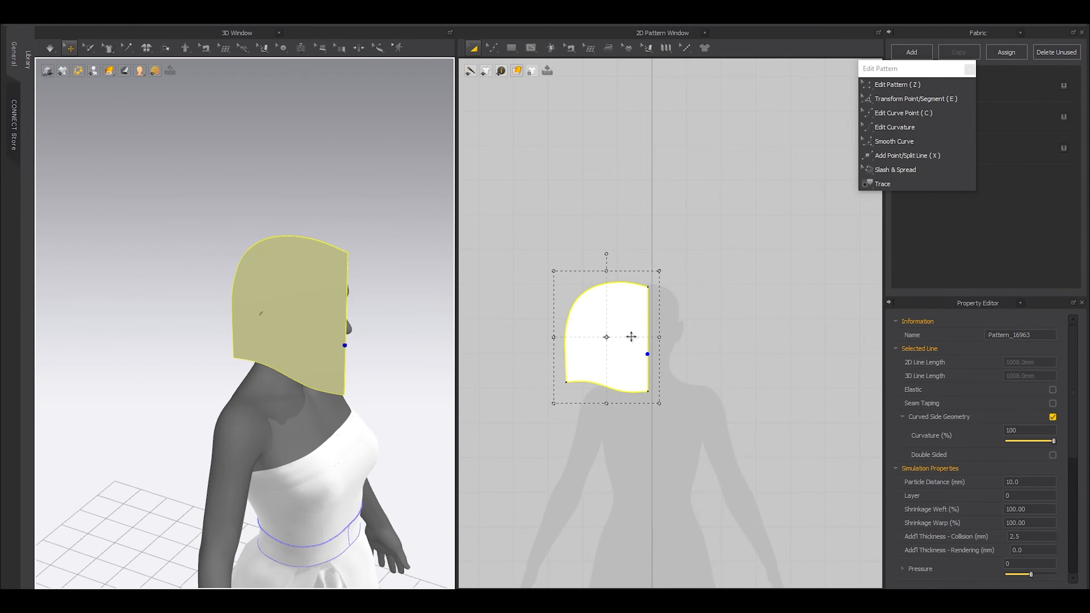
Step: Create a linked symmetric copy of the hood pattern and place it beside the original in 2D
key("ctrl+d")
left_click(706, 337)
right_click_drag(310, 348, 358, 341)
left_click(281, 387)
left_click(341, 327)
left_click(263, 306)
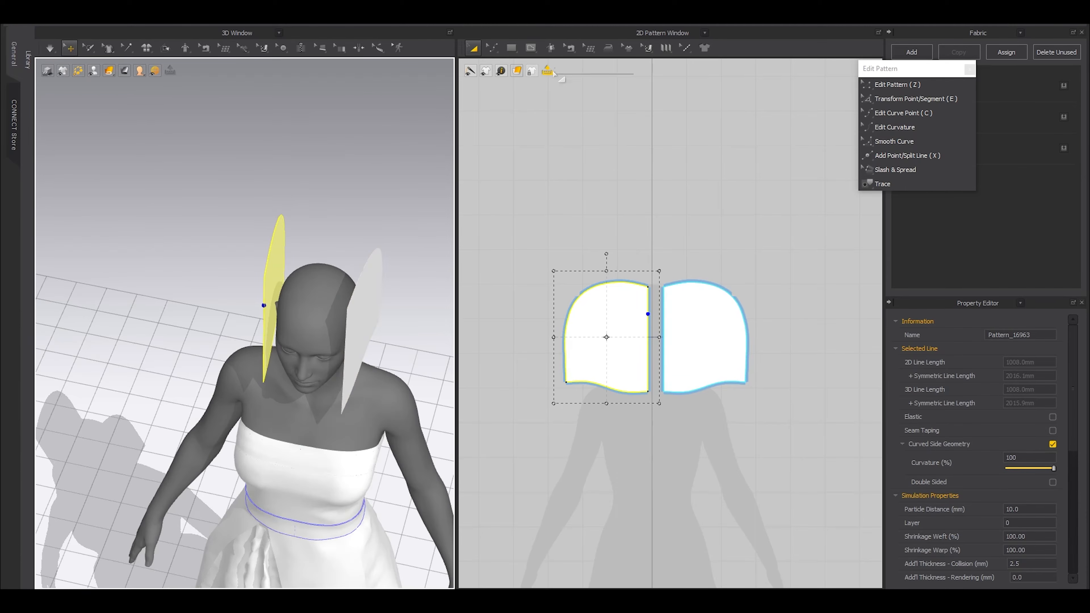
Step: Sew the curved outer edges of the two hood patterns together with Segment Sewing
key("n")
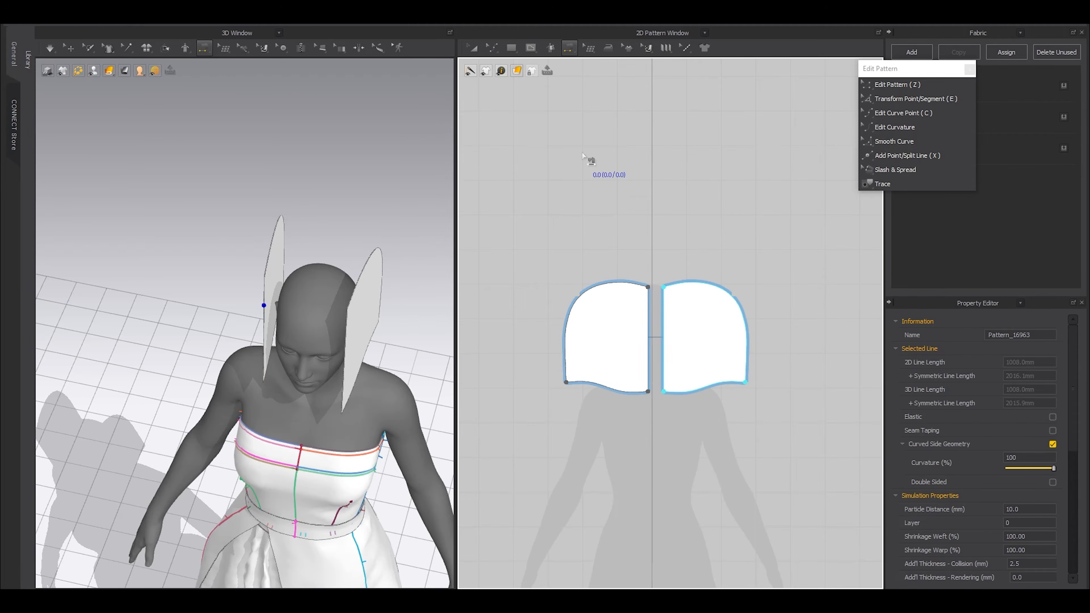
left_click(603, 283)
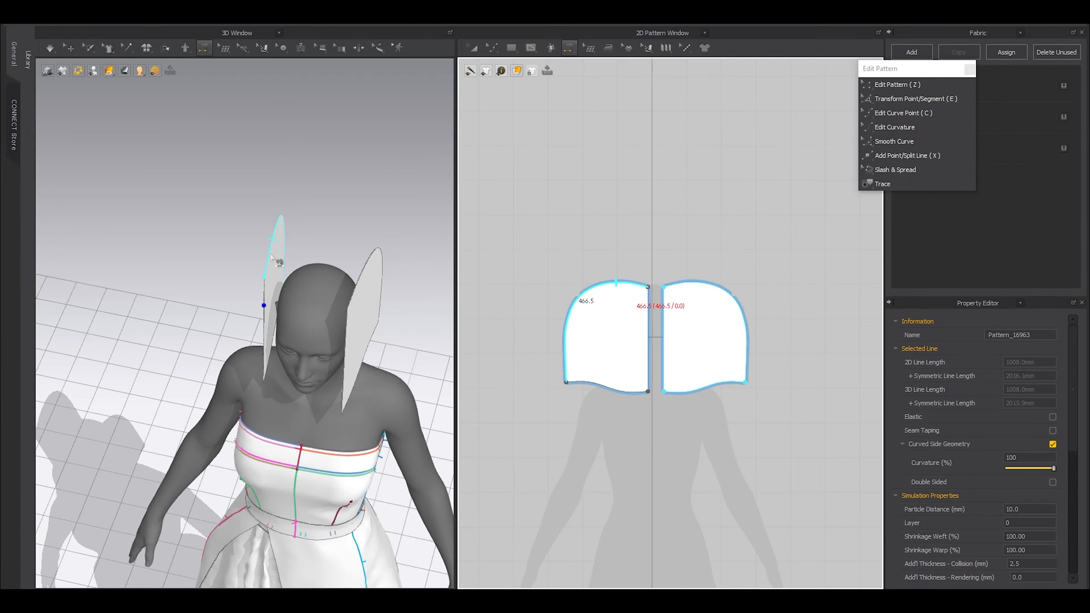
left_click(356, 284)
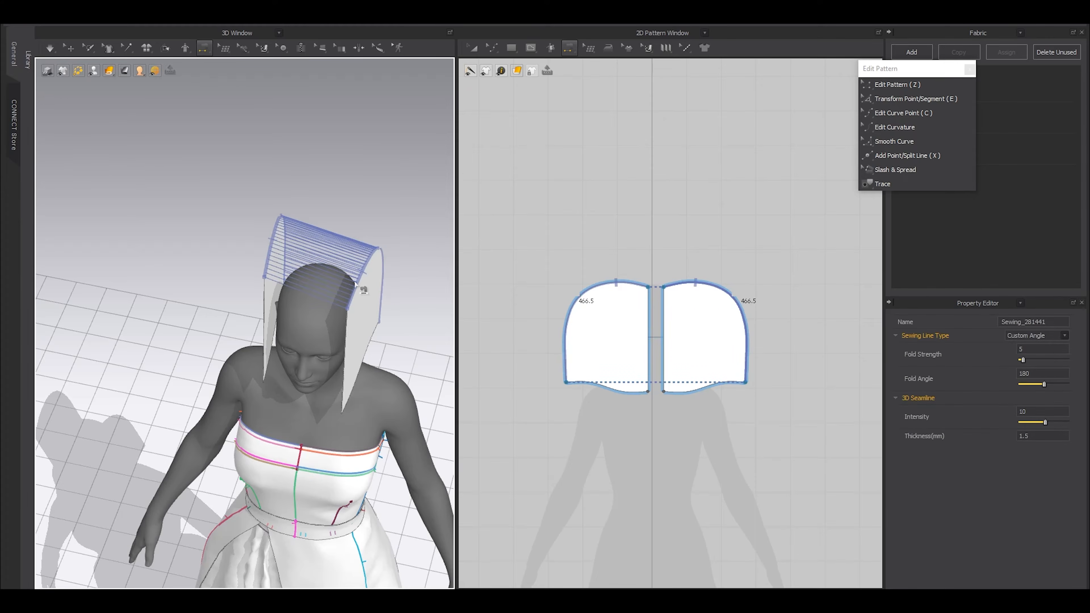
Step: Set the particle distance of both hood patterns to 20 mm
left_click(474, 48)
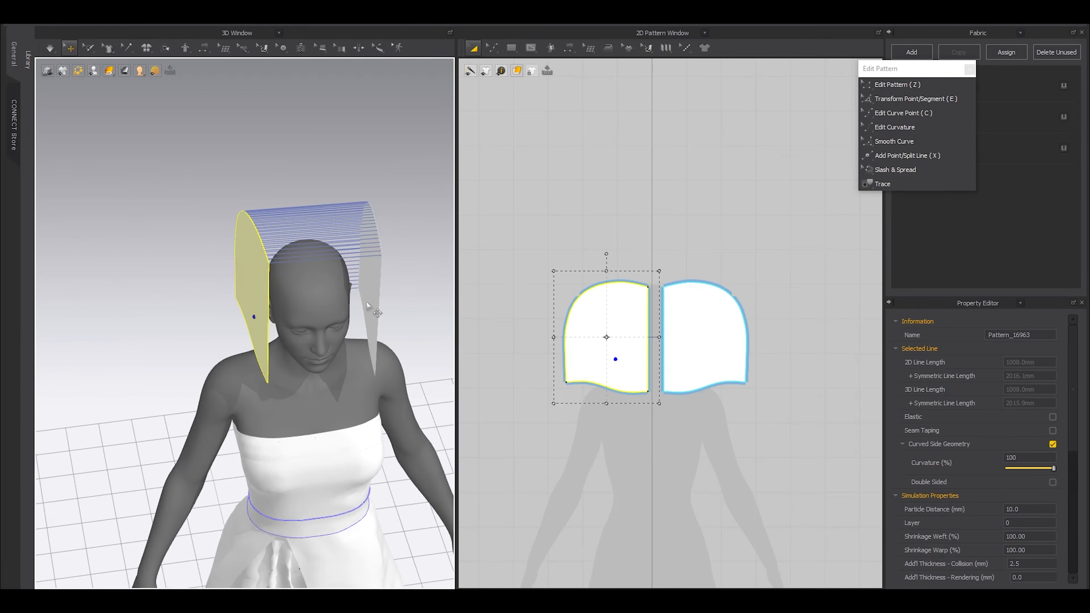
left_click(365, 302, "shift")
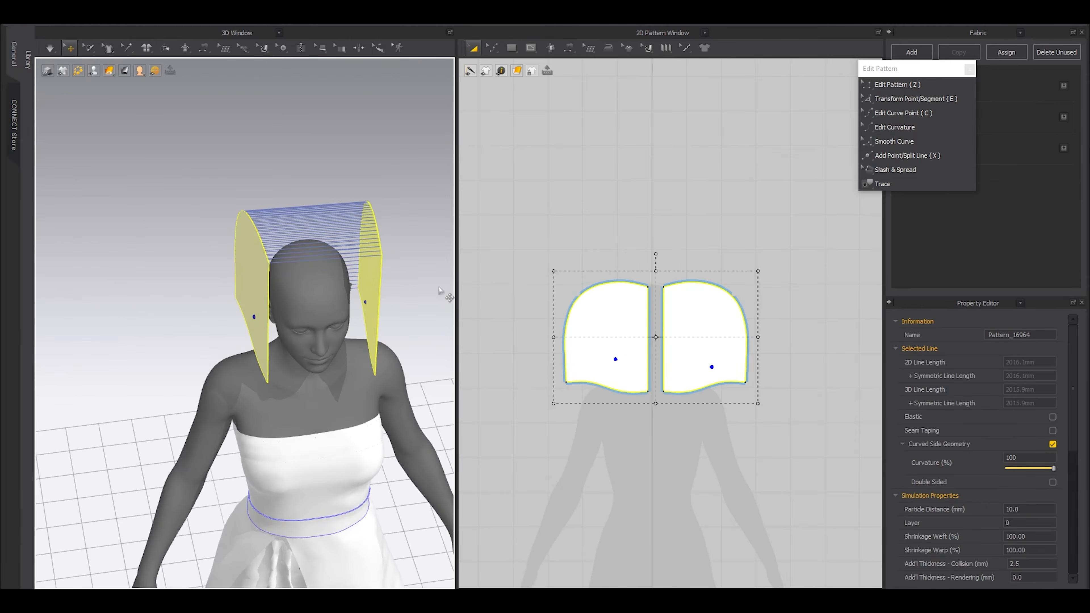
left_click(1014, 508)
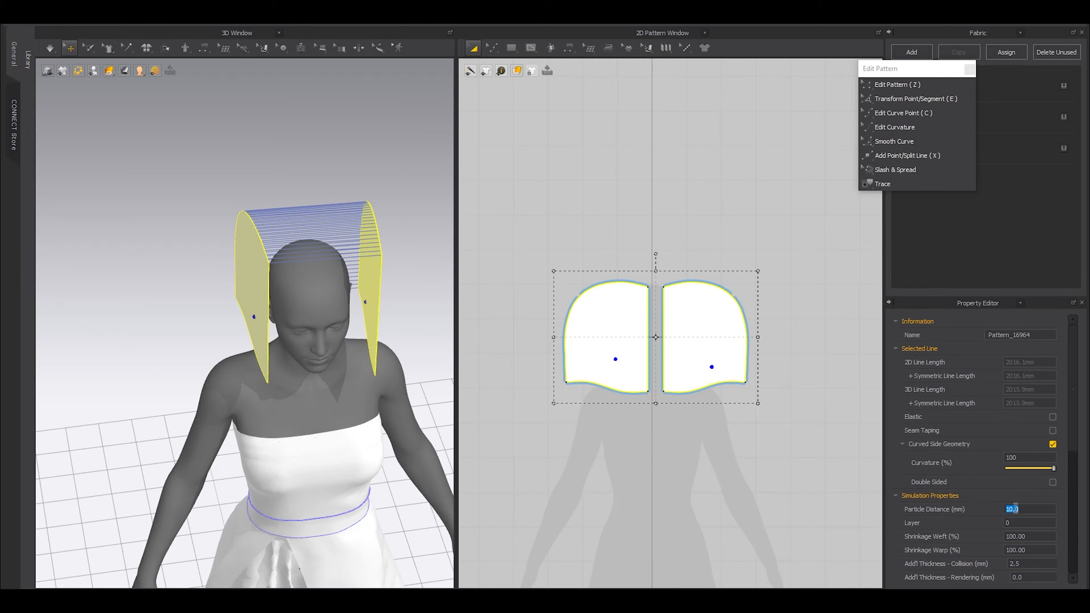
type("20")
key("Return")
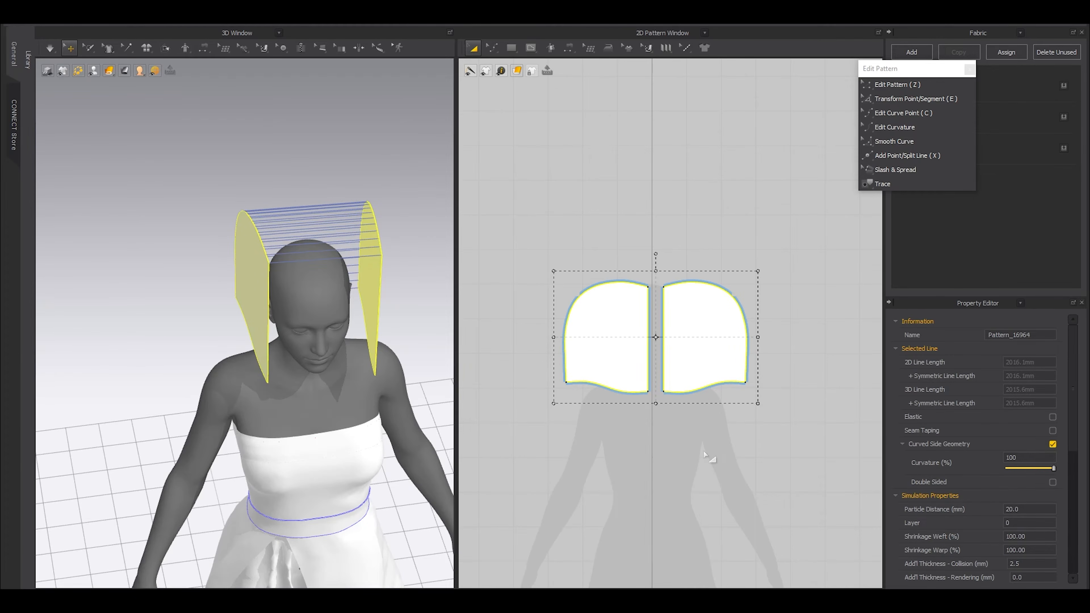
Step: Select all the dress patterns, excluding the new hood pieces, and freeze them
left_click(705, 455)
scroll(693, 478, "down", 7)
scroll(655, 492, "down", 3)
middle_click_drag(655, 491, 694, 403)
right_click_drag(245, 434, 287, 405)
scroll(417, 436, "down", 3)
left_click_drag(575, 327, 691, 459)
middle_click_drag(822, 488, 676, 428)
left_click_drag(644, 222, 785, 378, "shift")
middle_click_drag(294, 469, 307, 377)
right_click(317, 382)
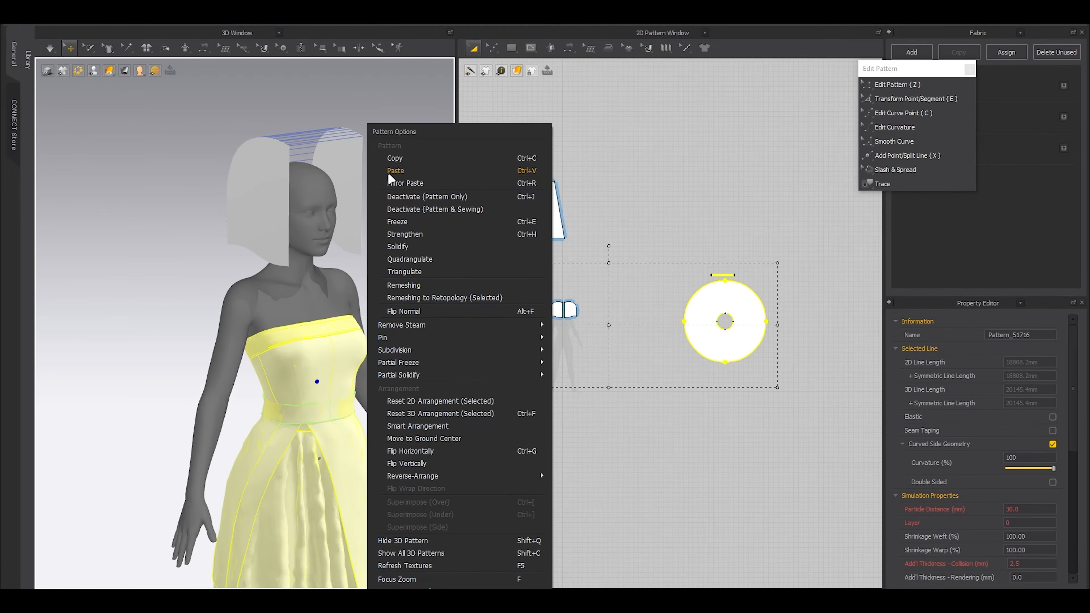
left_click(397, 222)
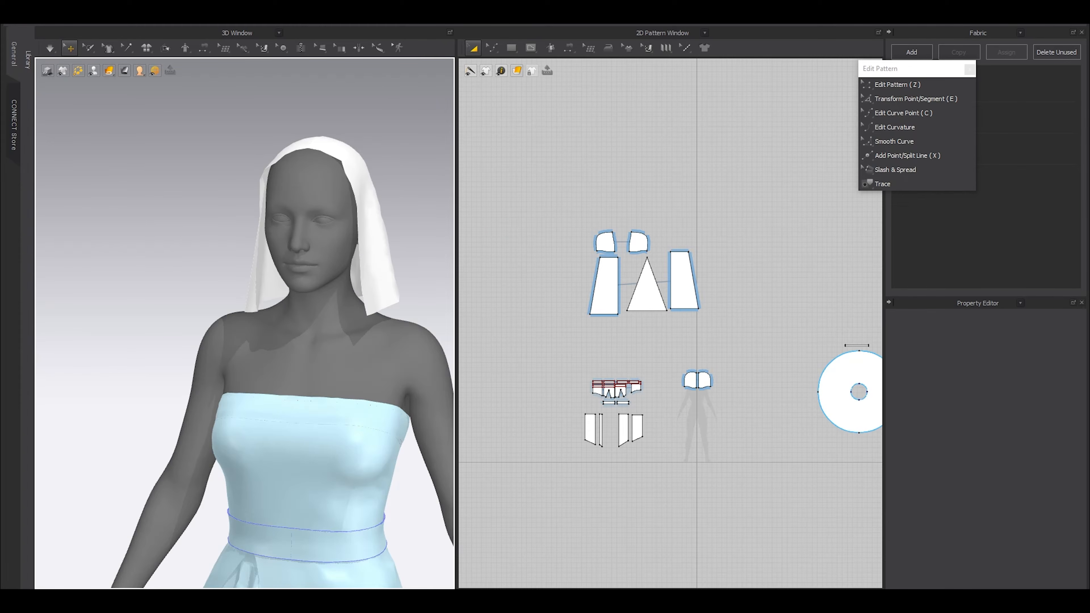
Step: Inspect the draped hood from the side and move the two symmetric hood patterns farther apart in 2D
right_click_drag(369, 275, 323, 310)
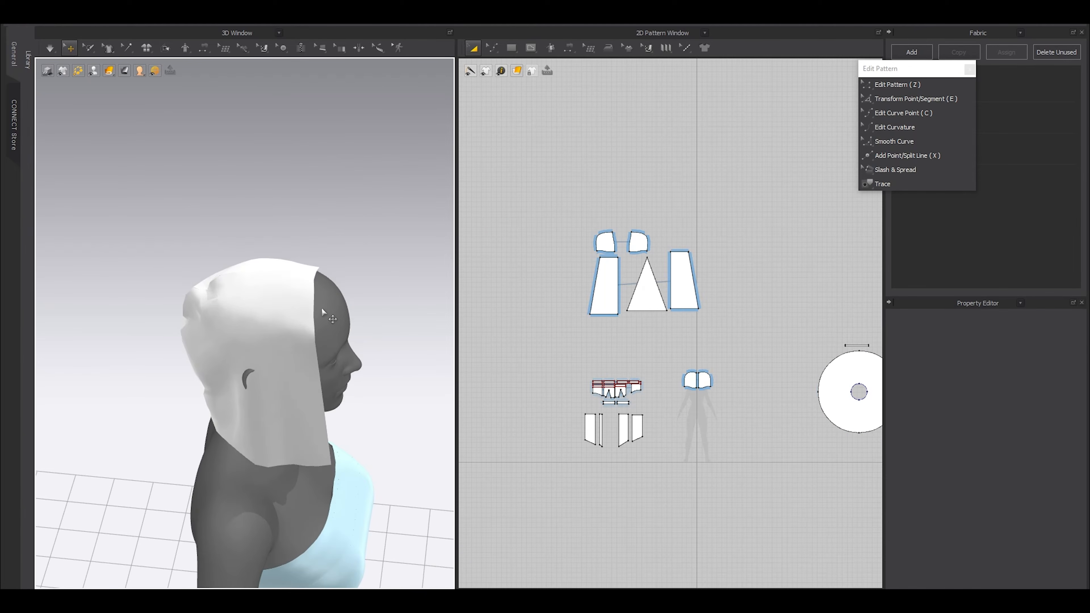
scroll(729, 385, "down", 10)
middle_click_drag(636, 345, 845, 297)
left_click_drag(664, 315, 622, 315)
left_click_drag(820, 316, 879, 306)
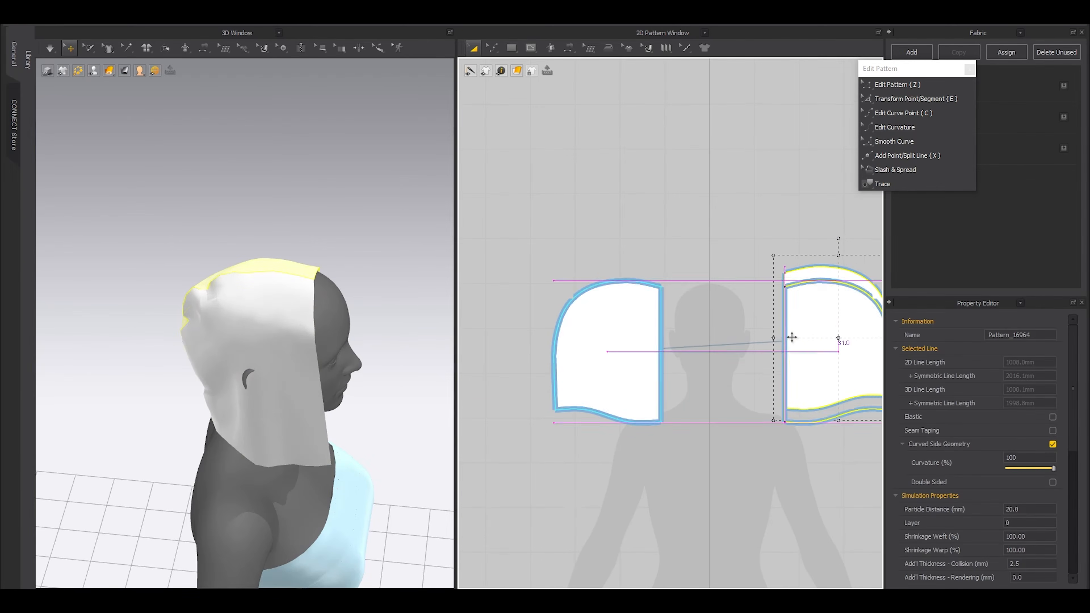
Step: Extend the upper front corner of the hood pattern toward the centre line with Edit Pattern and simulate the drape
left_click(700, 286)
scroll(674, 287, "up", 3)
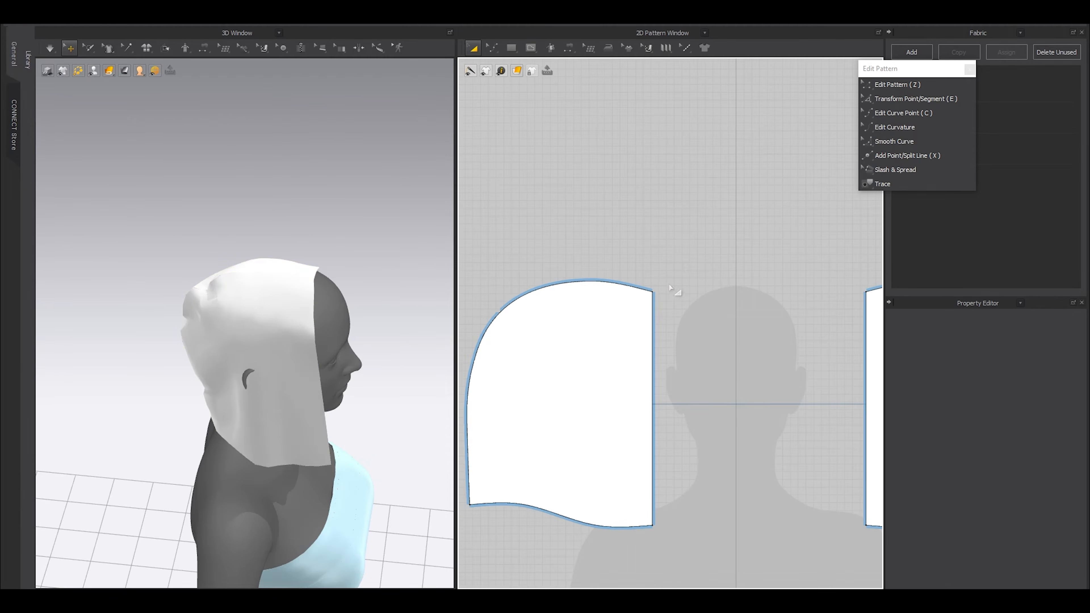
key("z")
left_click(653, 293)
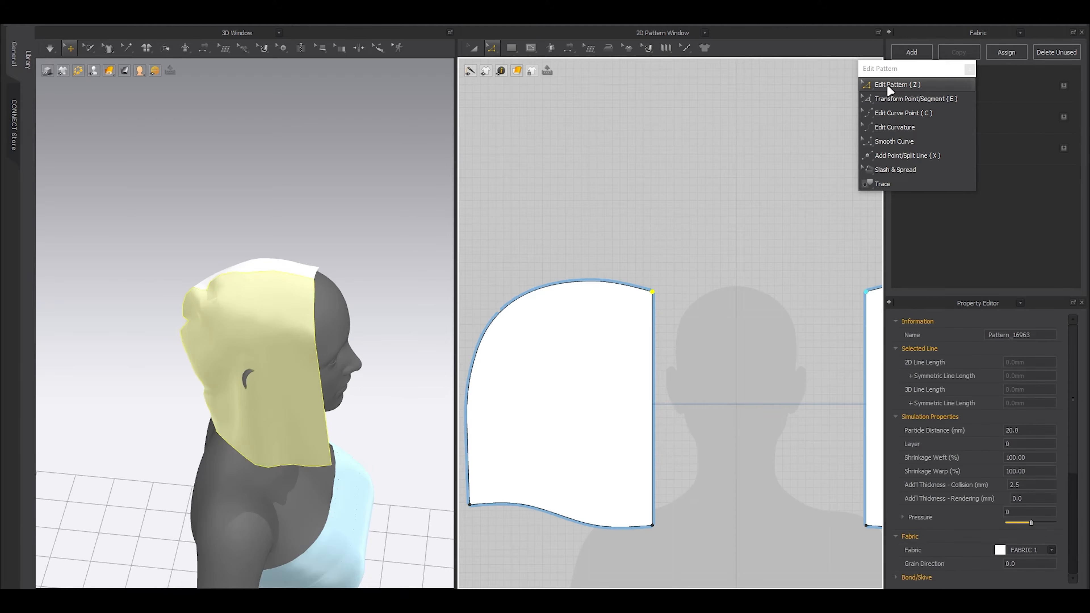
right_click_drag(694, 261, 720, 234)
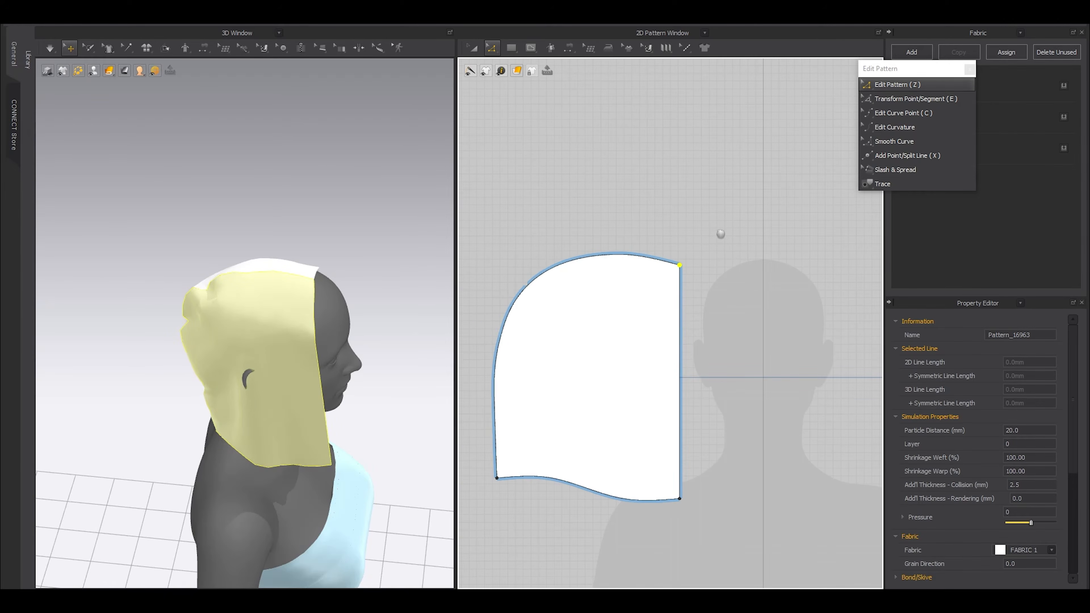
left_click_drag(681, 268, 718, 278)
key("space")
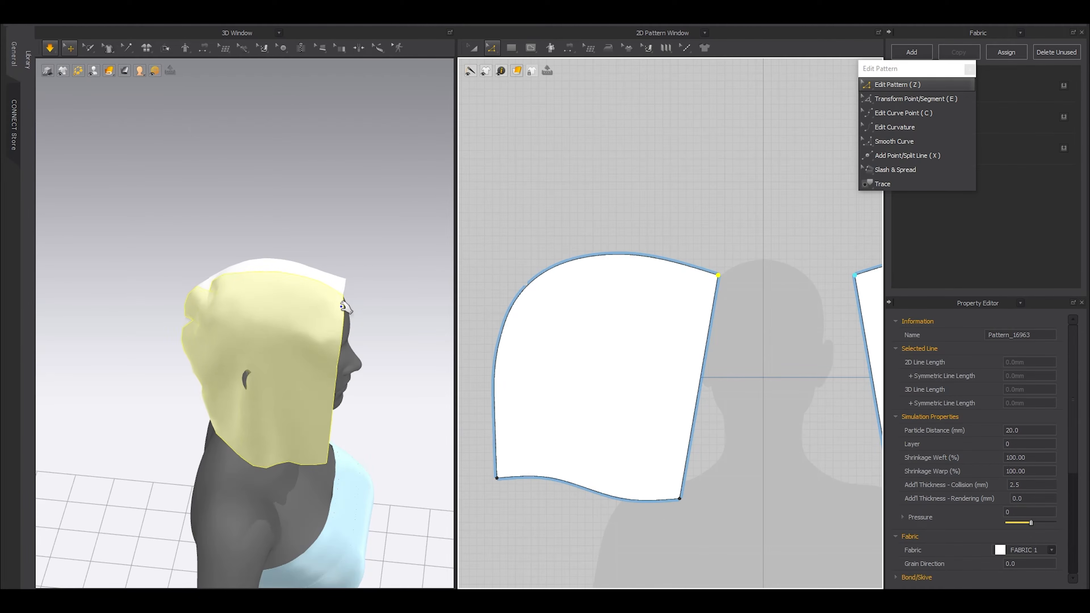
Step: Pull the hood's upper front corner farther inward and slightly down, and simulate it again from the front view
key("space")
left_click_drag(717, 276, 743, 288)
key("space")
key("2")
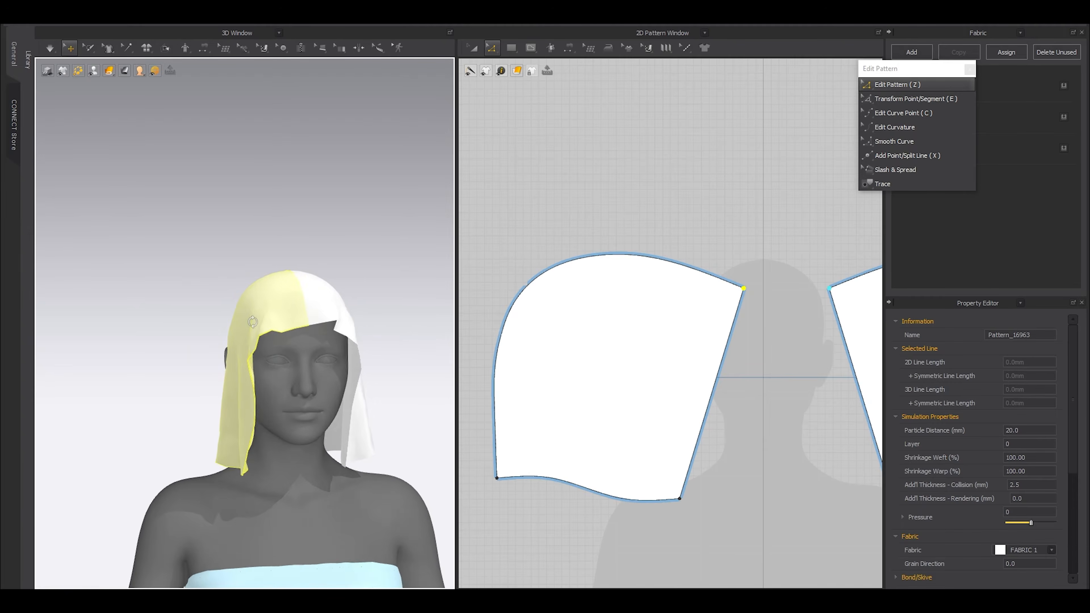
key("space")
Step: Enlarge both hood patterns slightly in 2D and simulate, tugging the fabric around the avatar's face into place
key("a")
scroll(701, 353, "down", 5)
left_click(650, 320)
left_click_drag(585, 261, 824, 378)
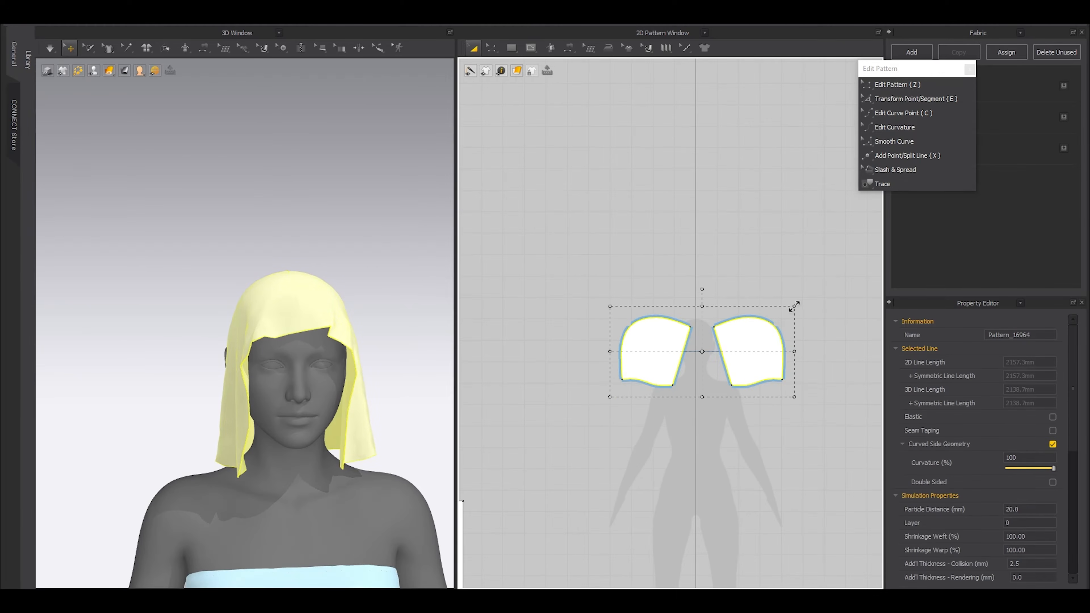
left_click(394, 314)
key("space")
left_click_drag(333, 326, 291, 380)
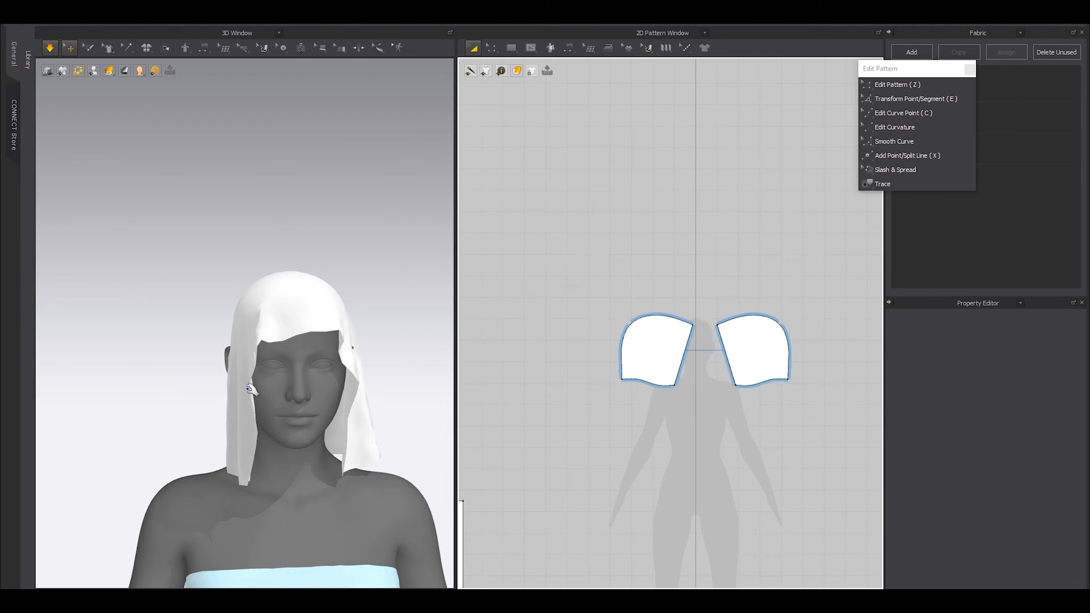
right_click_drag(204, 344, 246, 368)
left_click(220, 347)
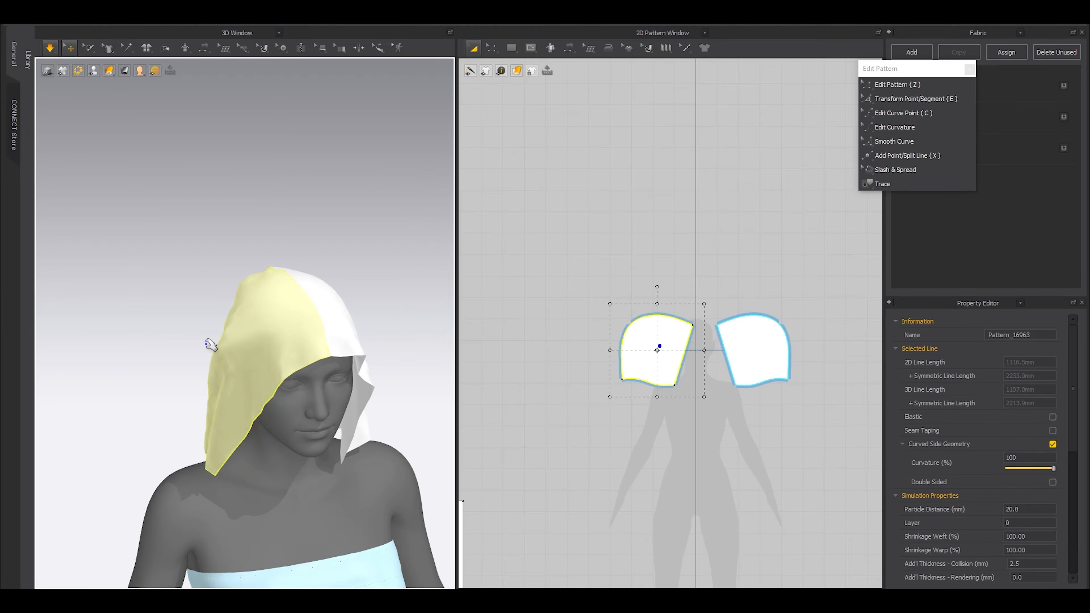
Step: Assign the fabric named Hood to both hood patterns and show the fabric's physical properties
left_click_drag(907, 72, 741, 47)
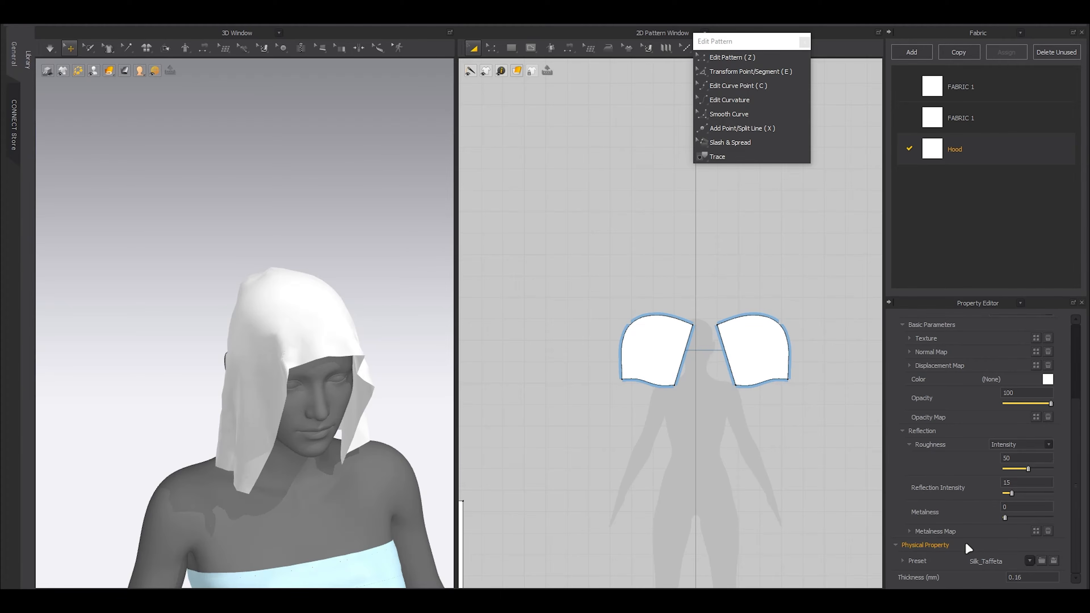
left_click(764, 361)
left_click(658, 344, "shift")
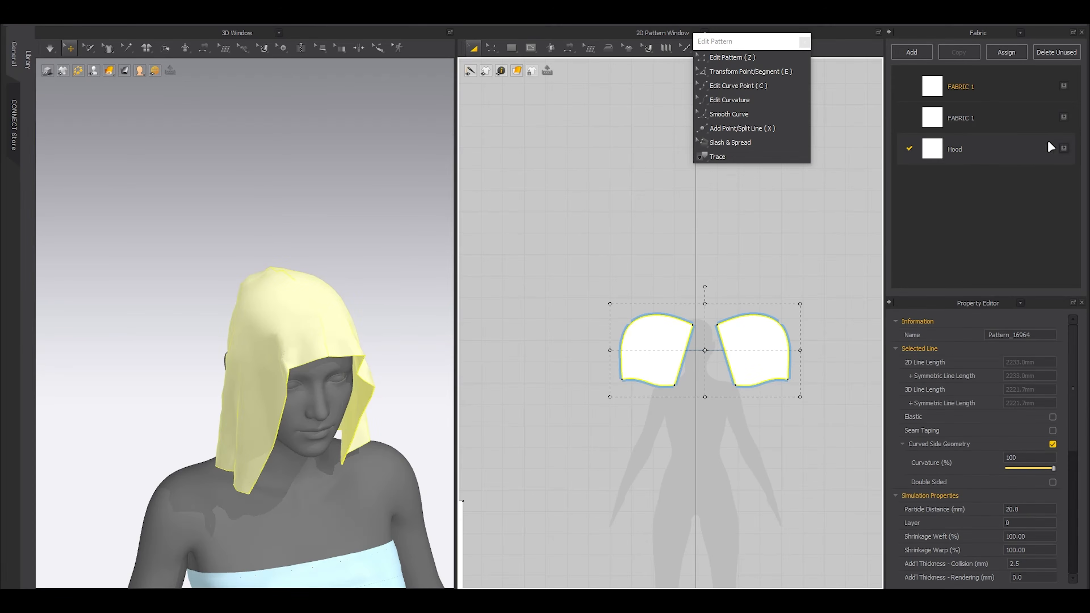
left_click(928, 154)
left_click(989, 147)
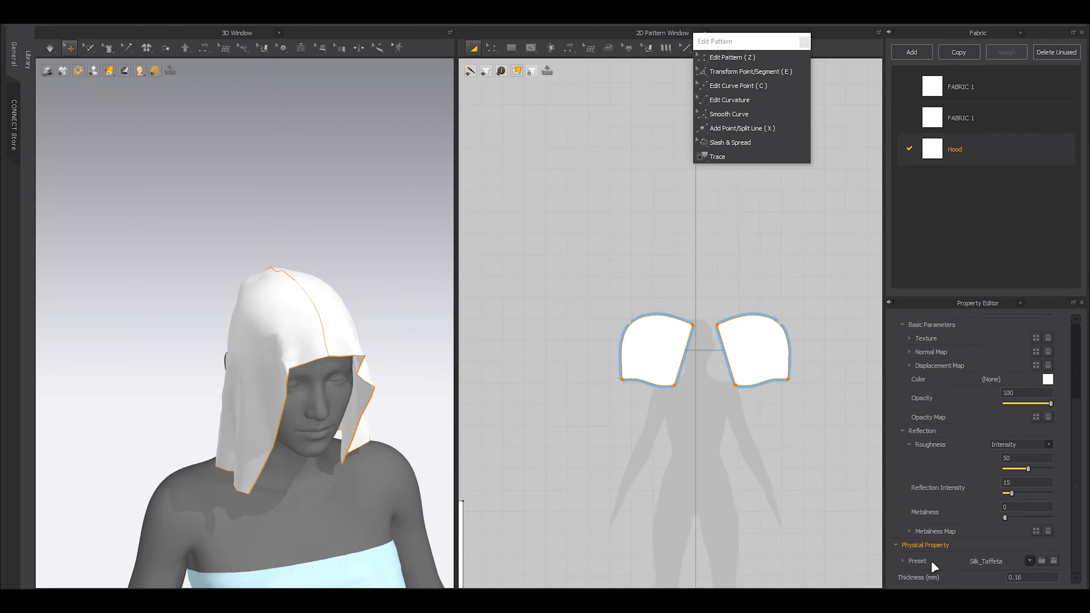
Step: Simulate the hood with its new fabric, hide the avatar and turn the 3D view to the back seam
left_click(333, 238)
key("2")
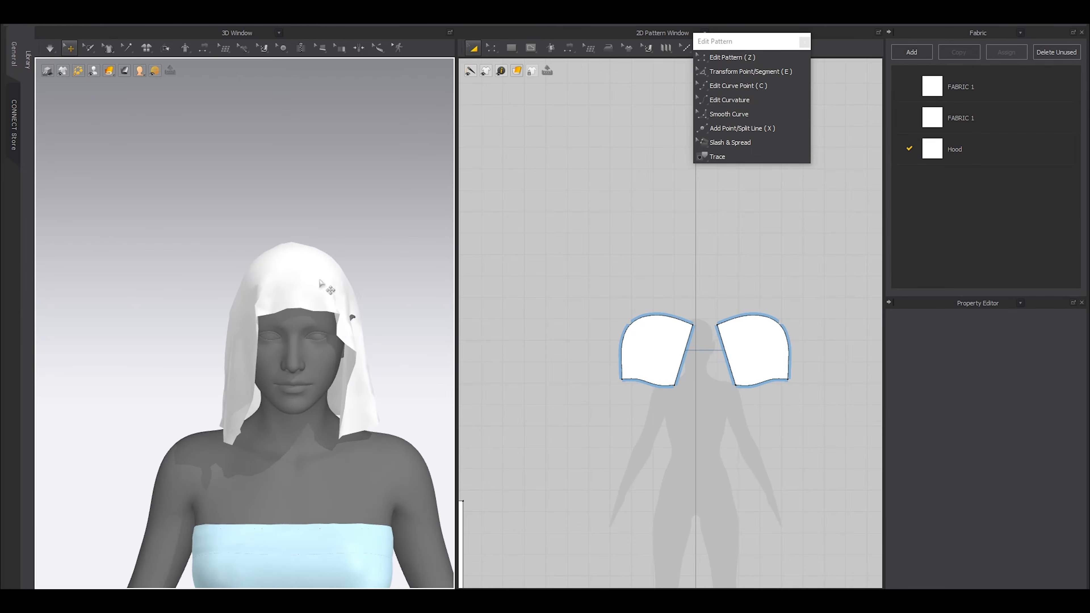
key("space")
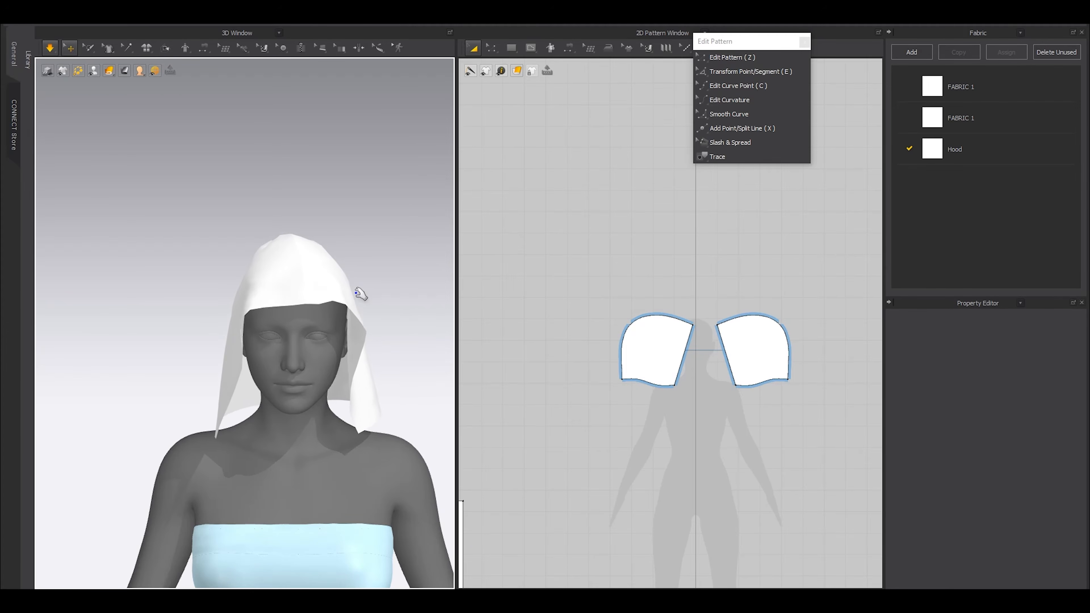
right_click_drag(377, 341, 324, 339)
key("shift+a")
left_click(322, 341)
scroll(348, 343, "down", 1)
key("space")
Step: Optimize the curve points along the hood pattern's curved outer edge to 25 %
scroll(346, 342, "up", 3)
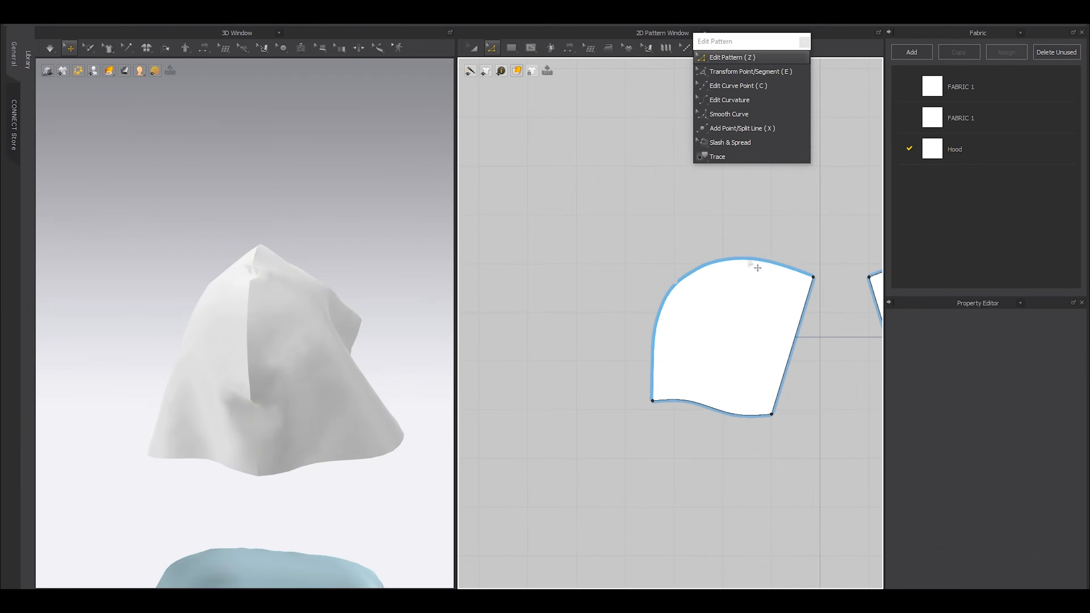
left_click(758, 268)
key("c")
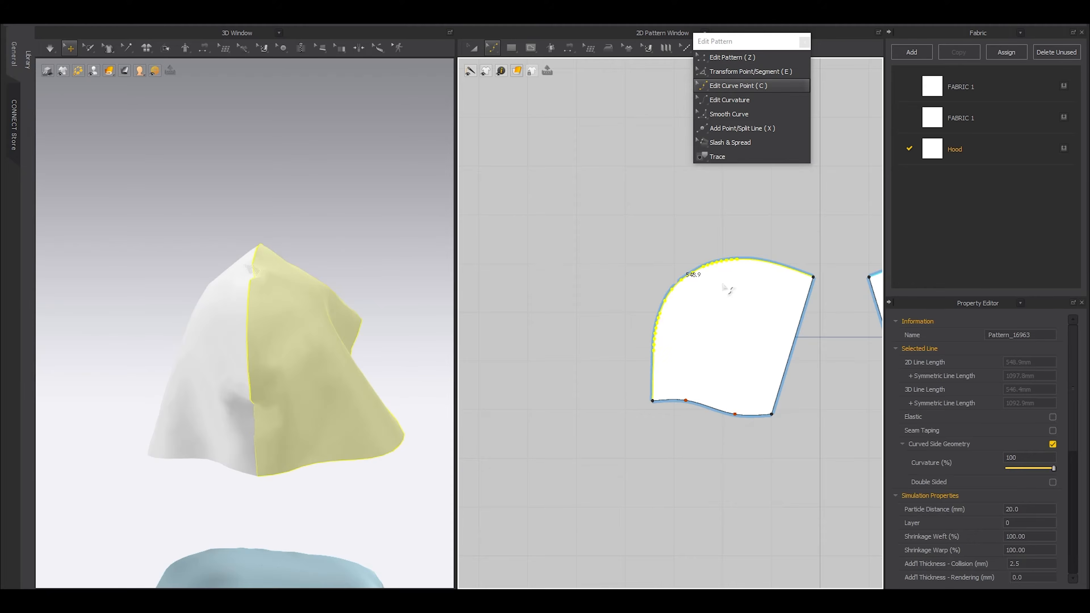
scroll(718, 283, "up", 3)
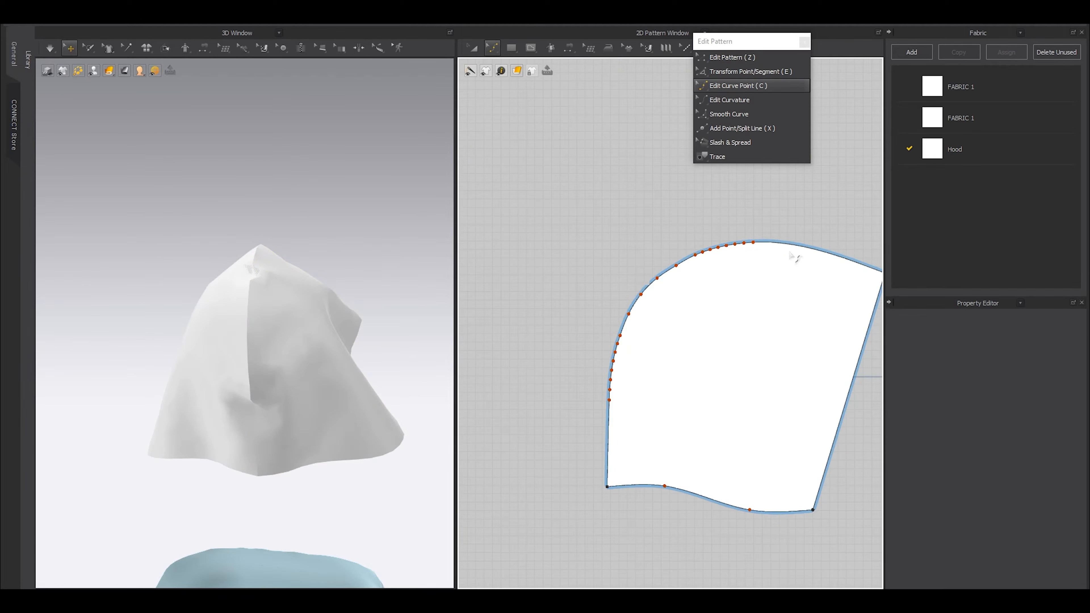
key("z")
left_click(771, 245)
right_click(773, 248)
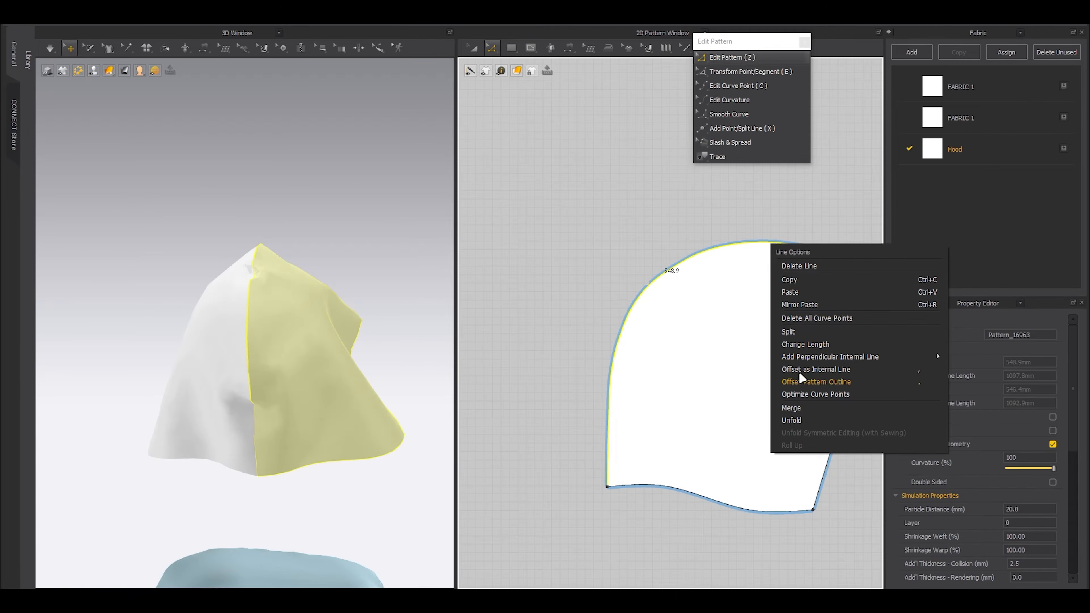
left_click(816, 394)
left_click_drag(619, 237, 558, 215)
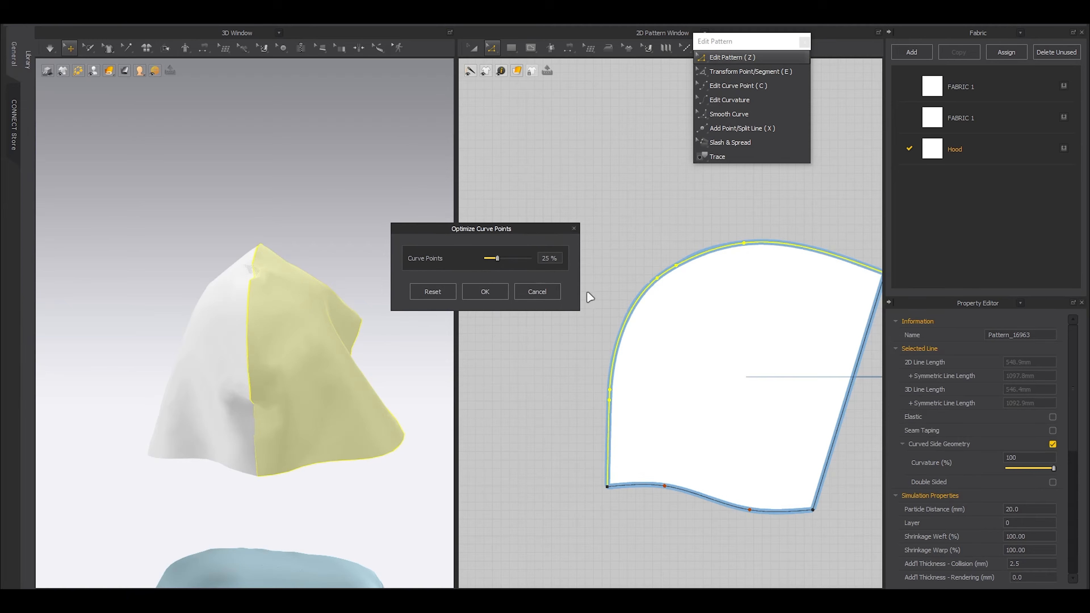
left_click(484, 293)
left_click(647, 298)
Step: Reduce the two close curve points at the hood's upper back to one and reshape the curve slightly outward
key("c")
scroll(713, 297, "up", 2)
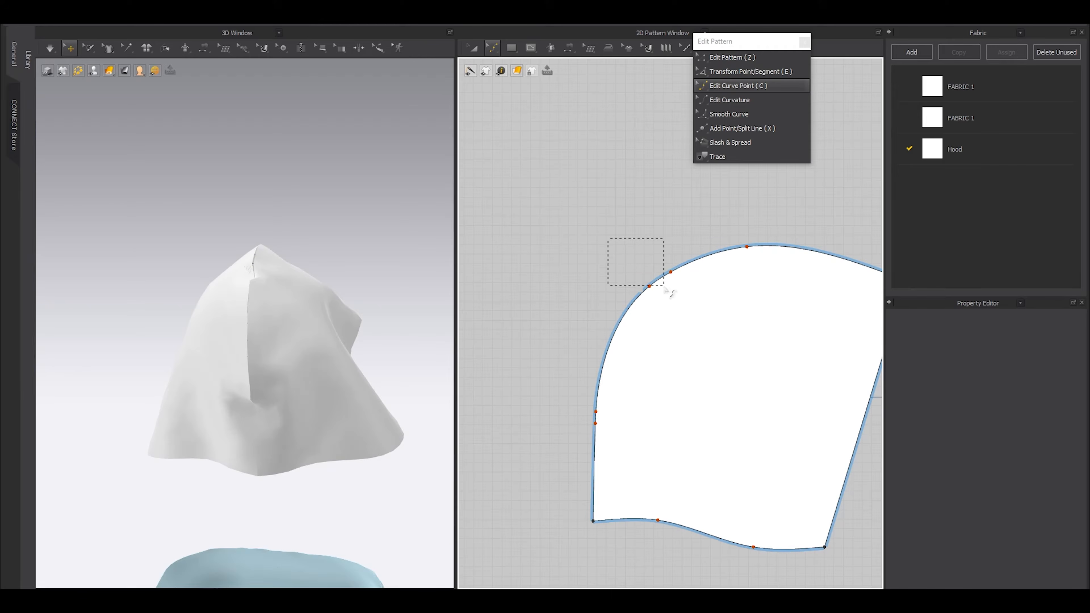
key("z")
left_click_drag(675, 270, 667, 258)
Step: Simulate the reshaped hood and tug both halves in 3D to smooth the fabric along the back seam
key("space")
right_click_drag(333, 299, 278, 291)
left_click_drag(279, 292, 310, 304)
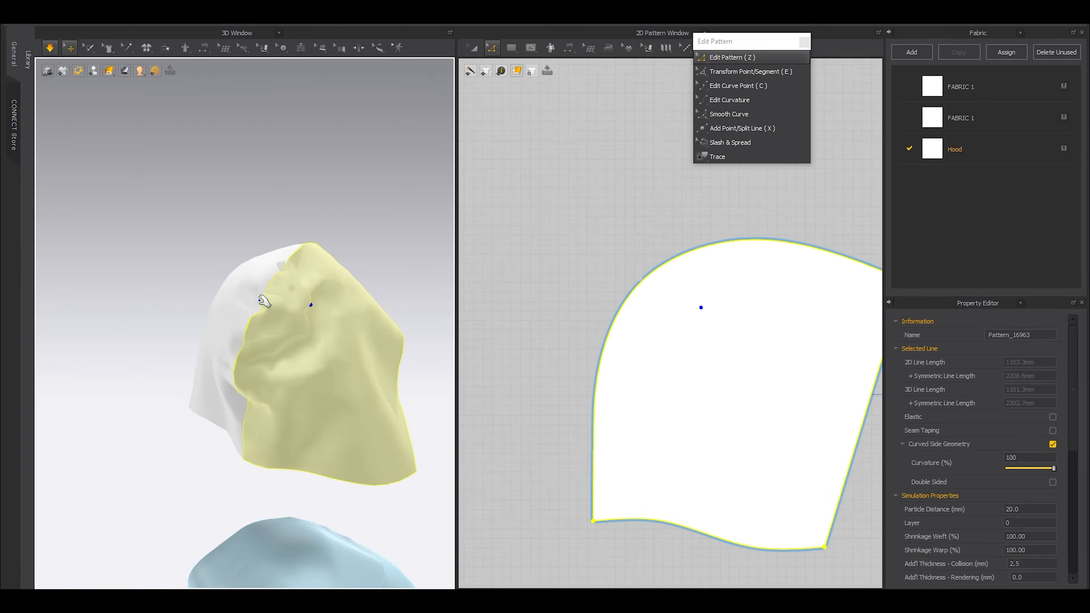
right_click_drag(262, 302, 318, 338)
left_click_drag(219, 295, 209, 293)
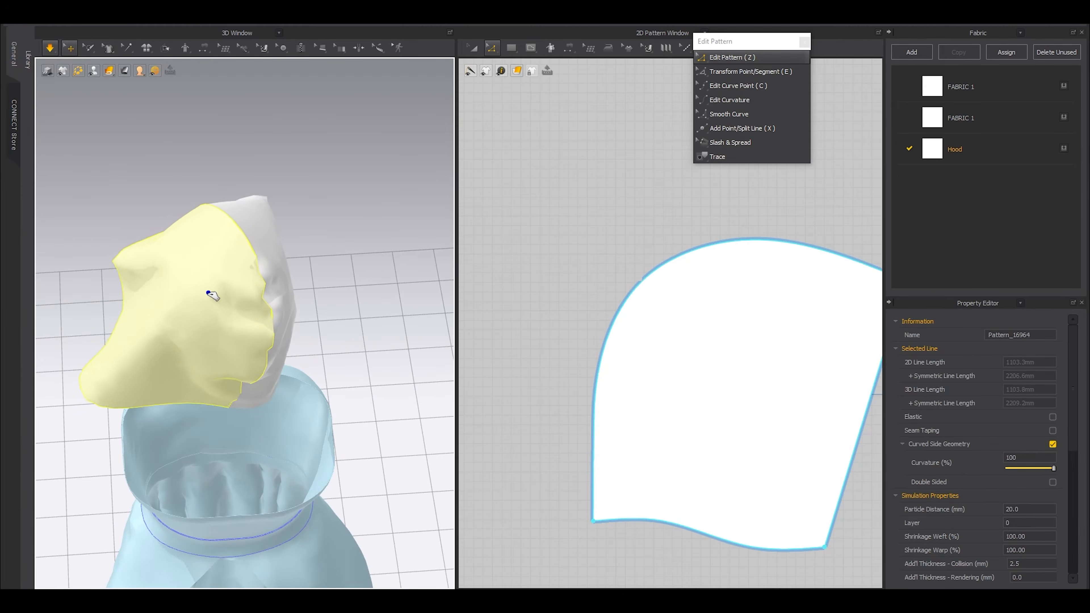
right_click_drag(217, 307, 266, 321)
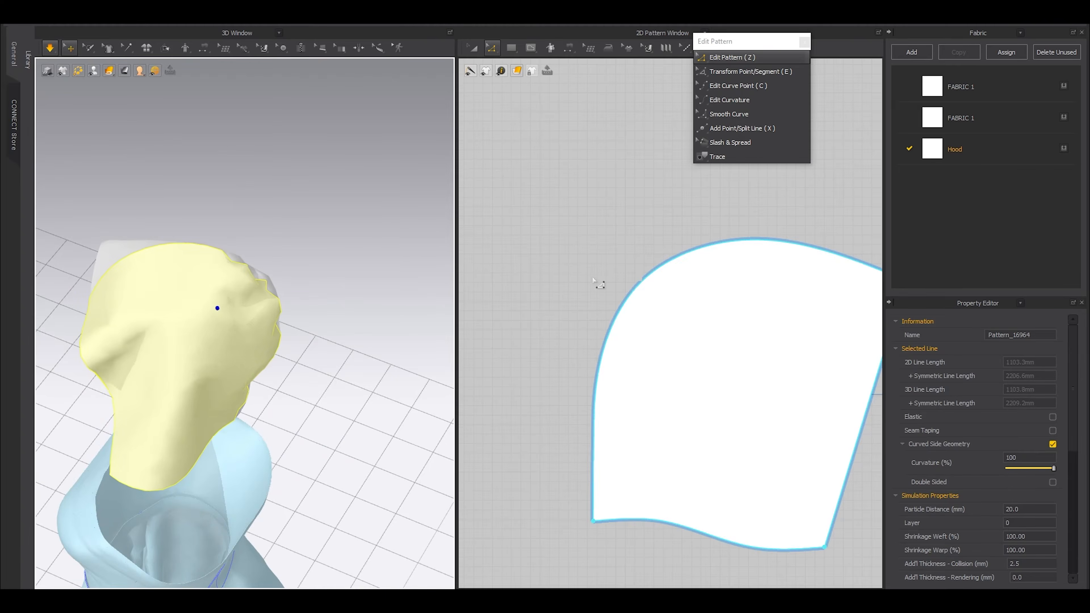
Step: Adjust the curve point at the hood's upper back with Edit Curve Point and simulate while pulling the fabric
key("c")
left_click_drag(636, 289, 624, 280)
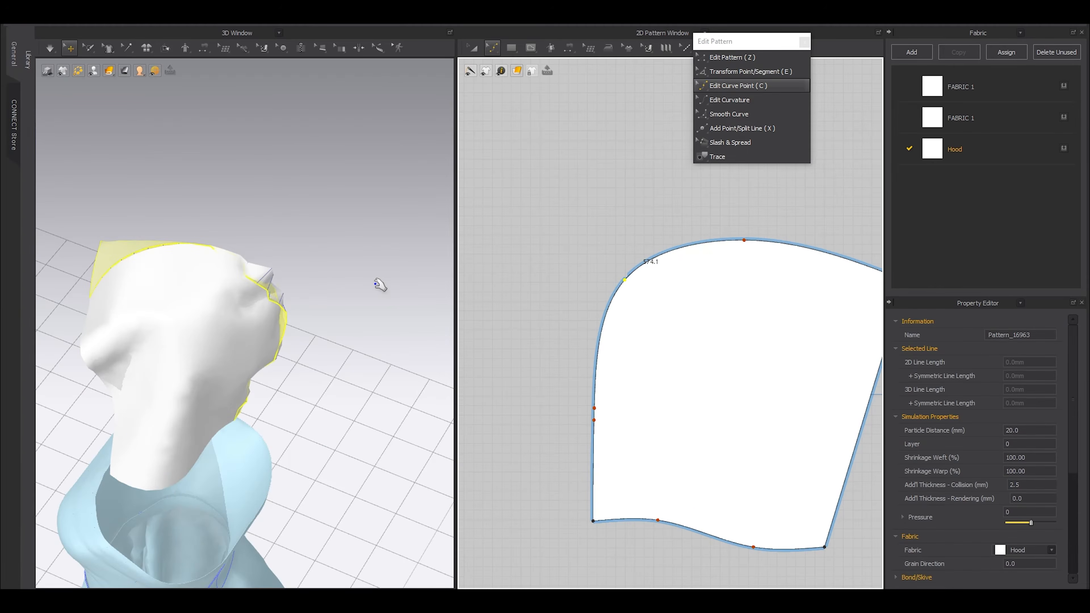
key("space")
left_click_drag(280, 314, 246, 327)
right_click_drag(284, 325, 328, 207)
key("space")
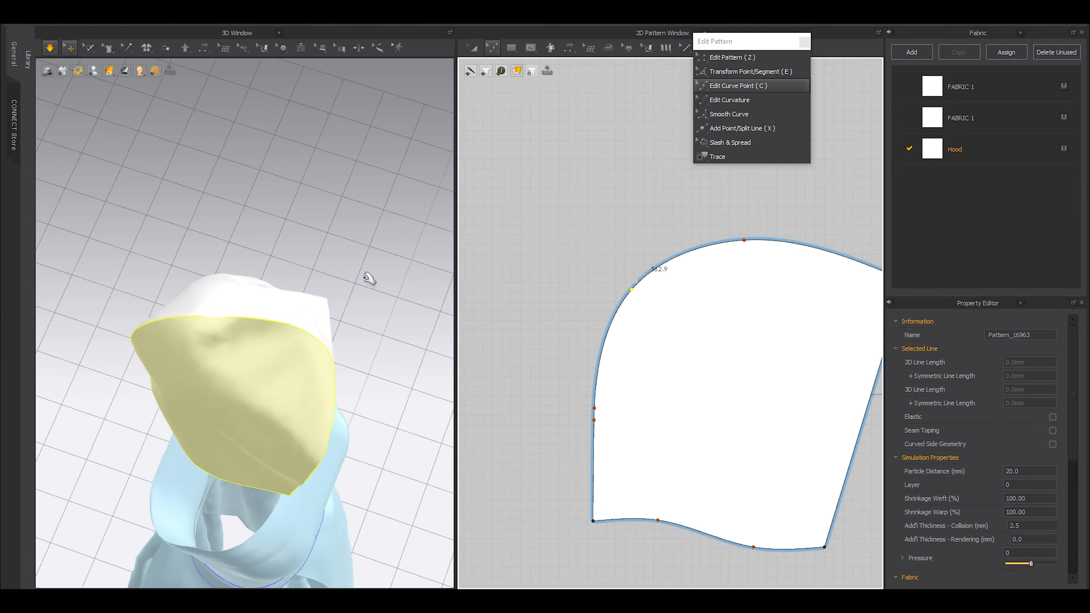
Step: Raise the upper front corner of the hood pattern slightly and simulate the change
scroll(748, 246, "down", 3)
left_click_drag(803, 279, 803, 266)
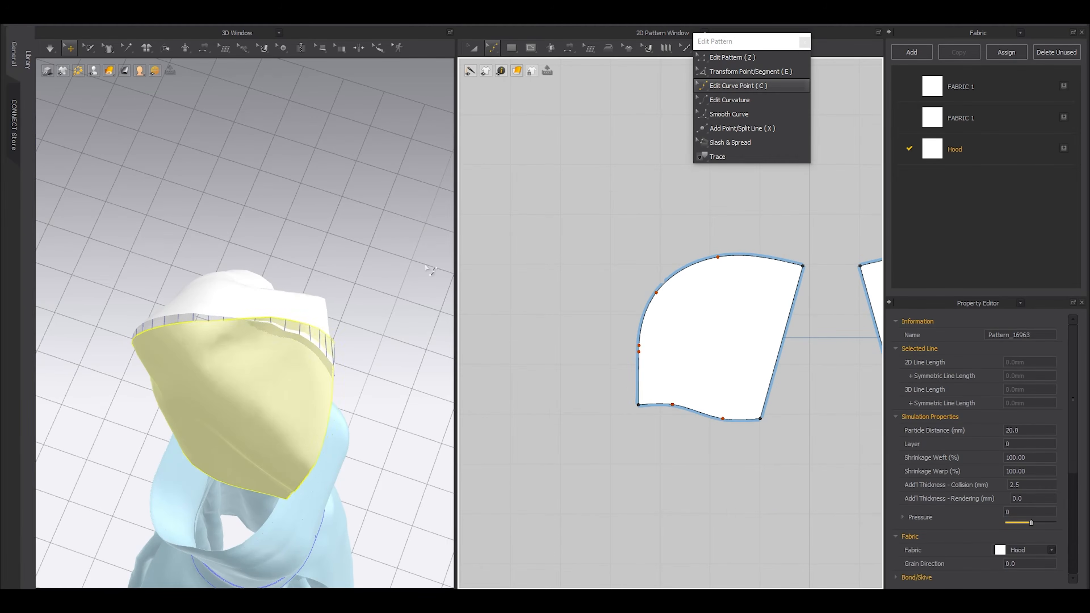
key("space")
Step: Show the avatar again and pull the simulated hood into place over the head, viewing it from the front
right_click_drag(285, 266, 274, 311)
key("shift+a")
left_click_drag(318, 266, 319, 288)
right_click_drag(258, 282, 297, 297)
right_click_drag(232, 292, 214, 265)
scroll(613, 304, "down", 4)
key("space")
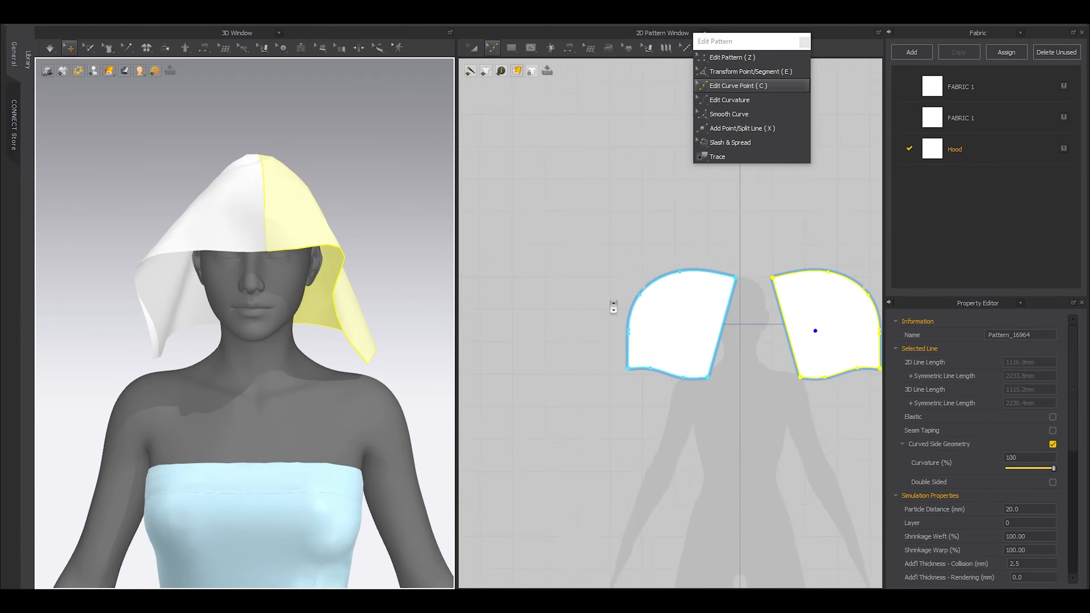
Step: Lower the bottom edge of the hood pattern by about 47.1 mm and simulate the longer hood
middle_click_drag(649, 347, 652, 309)
key("z")
left_click_drag(599, 299, 664, 331)
scroll(652, 321, "up", 3)
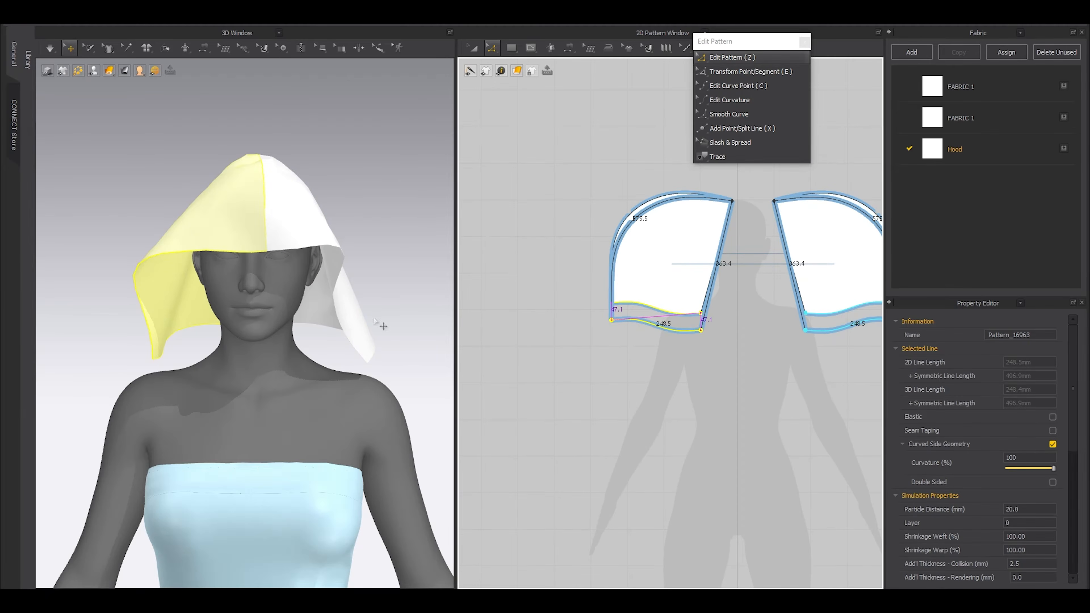
right_click_drag(379, 323, 333, 340)
right_click_drag(257, 321, 314, 318)
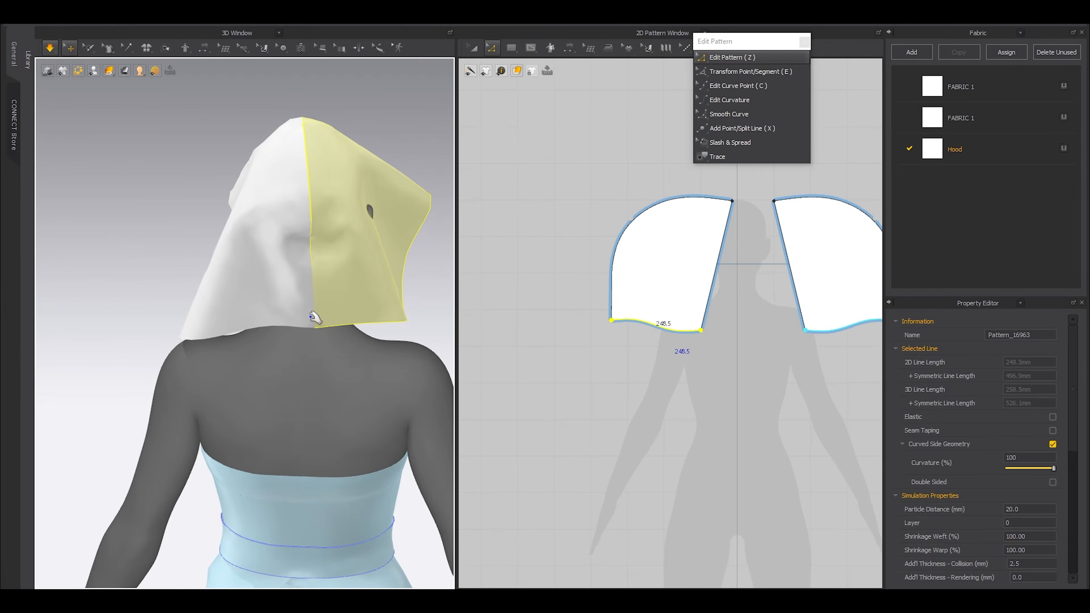
Step: Tug the lengthened hood in the simulation, examine its drape from back and front, and hide the avatar
right_click_drag(385, 351, 370, 262)
left_click(362, 279)
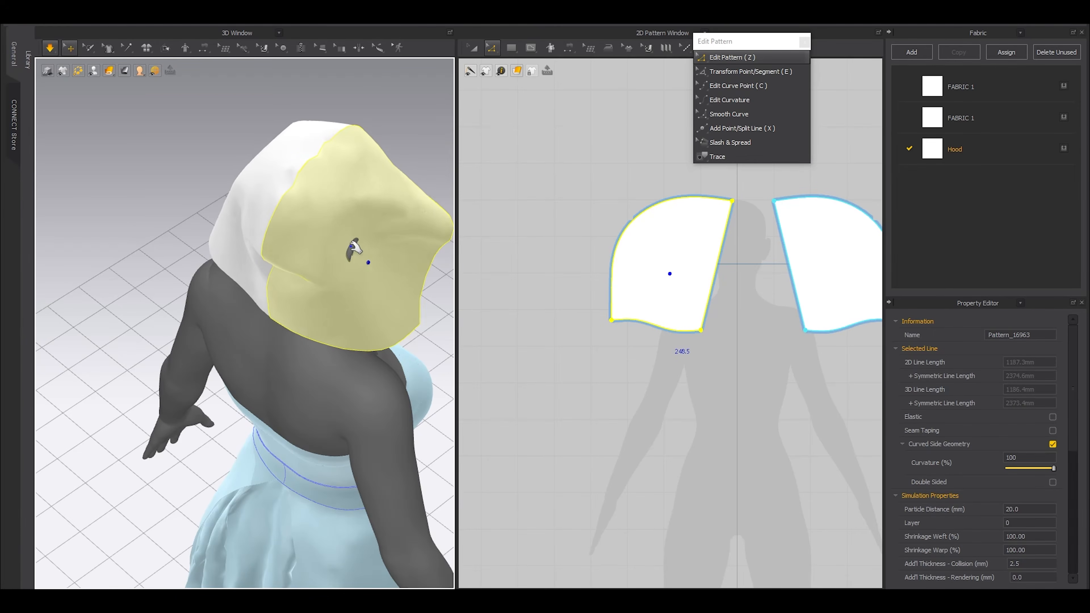
scroll(356, 257, "up", 3)
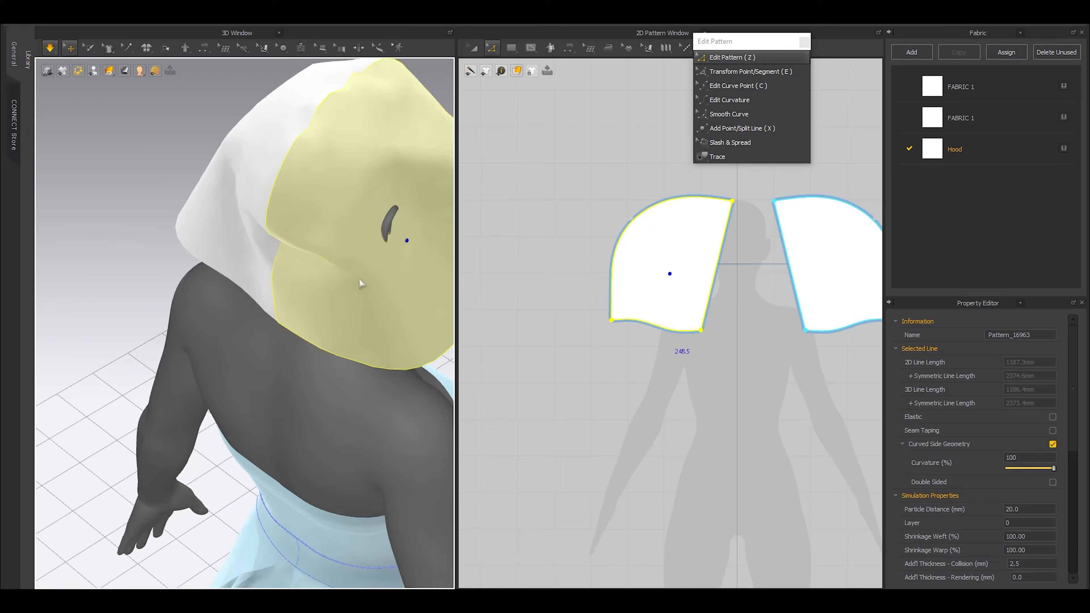
middle_click_drag(360, 279, 322, 349)
right_click_drag(348, 290, 268, 288)
scroll(233, 299, "down", 3)
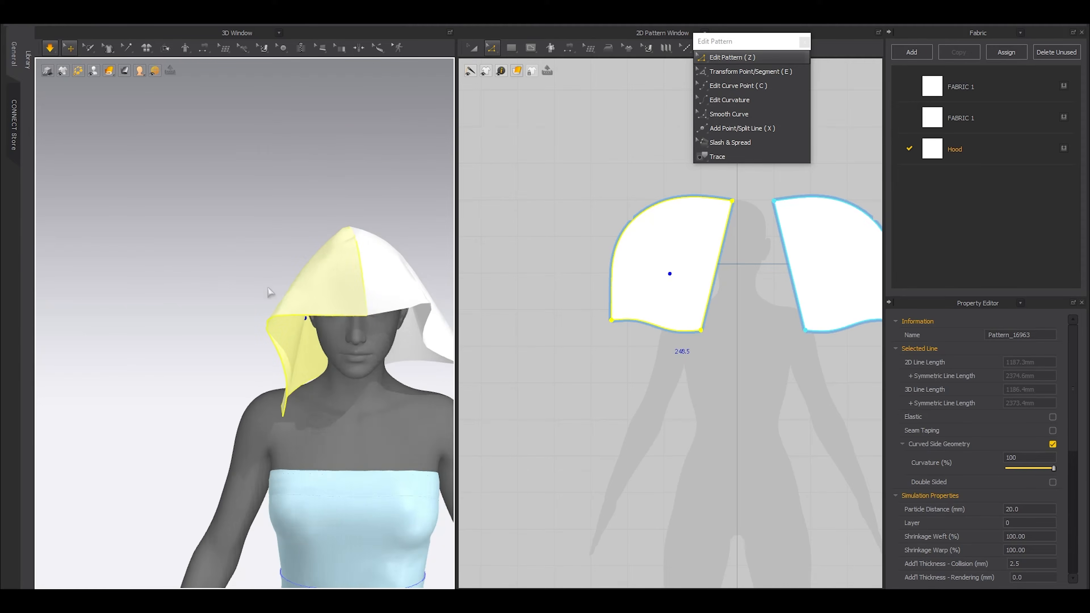
key("space")
key("shift+a")
right_click_drag(322, 322, 279, 343)
scroll(279, 343, "up", 3)
Step: Create a tall rectangular pattern directly below the hood pieces in the 2D window
scroll(668, 336, "down", 6)
middle_click_drag(656, 365, 675, 271)
scroll(668, 318, "up", 1)
scroll(663, 314, "up", 1)
scroll(661, 307, "up", 1)
key("s")
left_click_drag(666, 246, 713, 379)
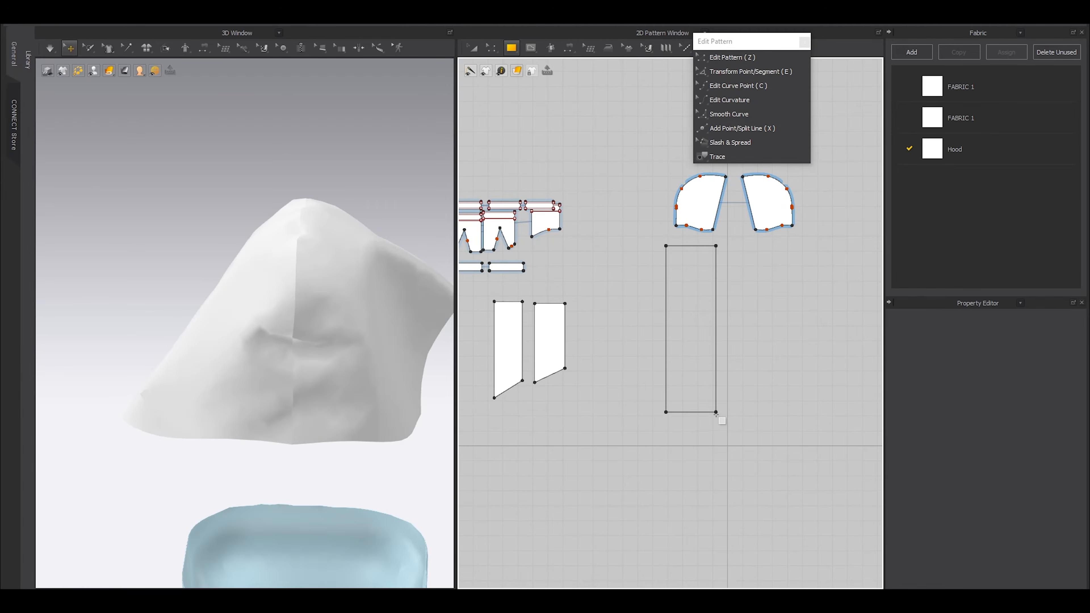
Step: Sew the hood's bottom edge to the upper edge of the rectangle and check the hood edge's length
scroll(686, 280, "up", 3)
key("x")
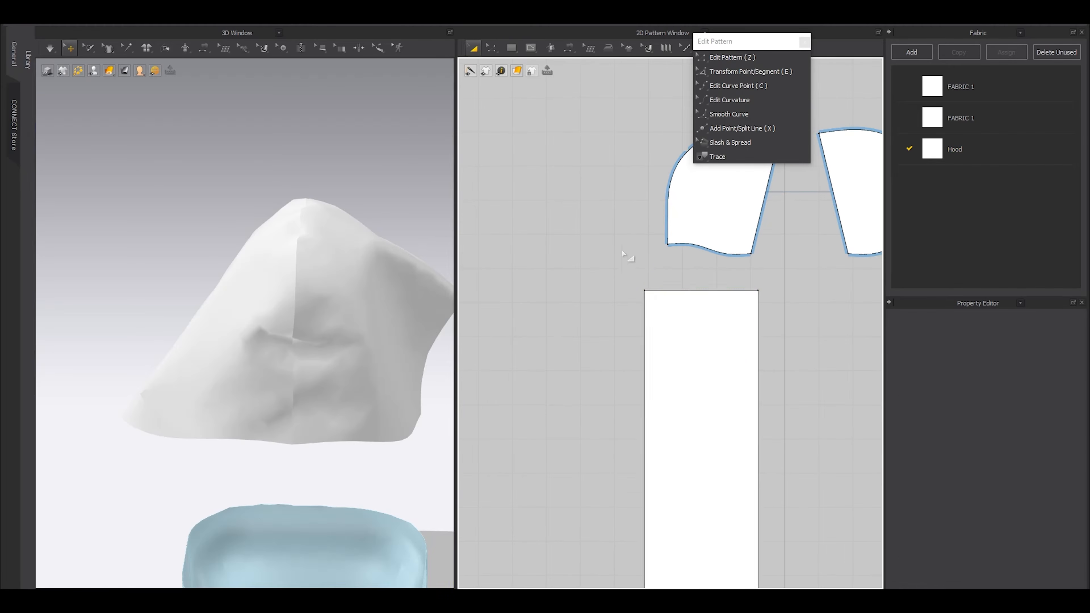
left_click(692, 250)
scroll(721, 301, "up", 2)
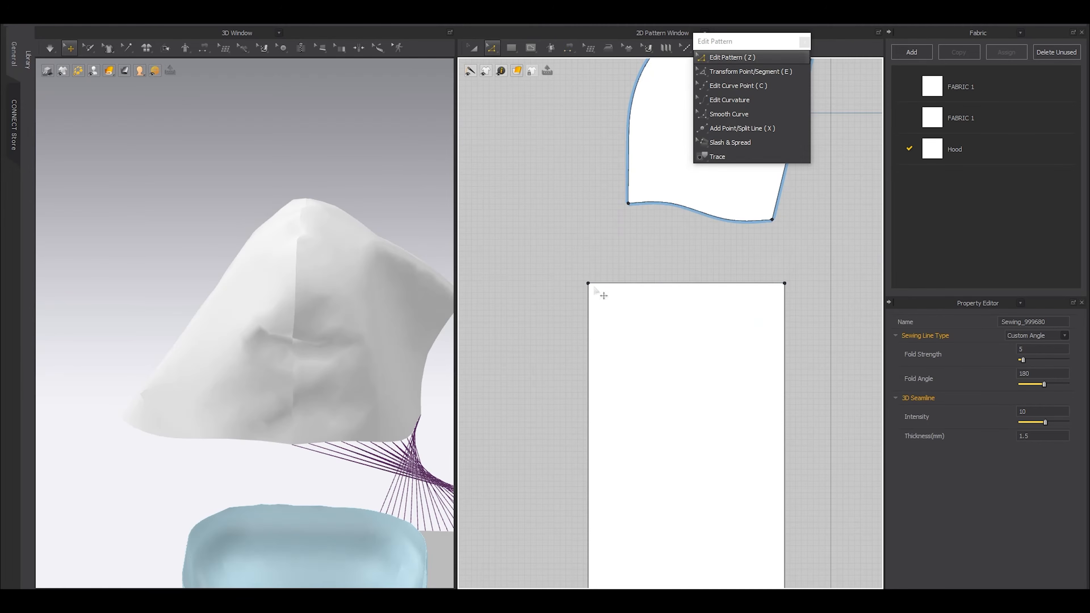
key("z")
left_click(666, 205)
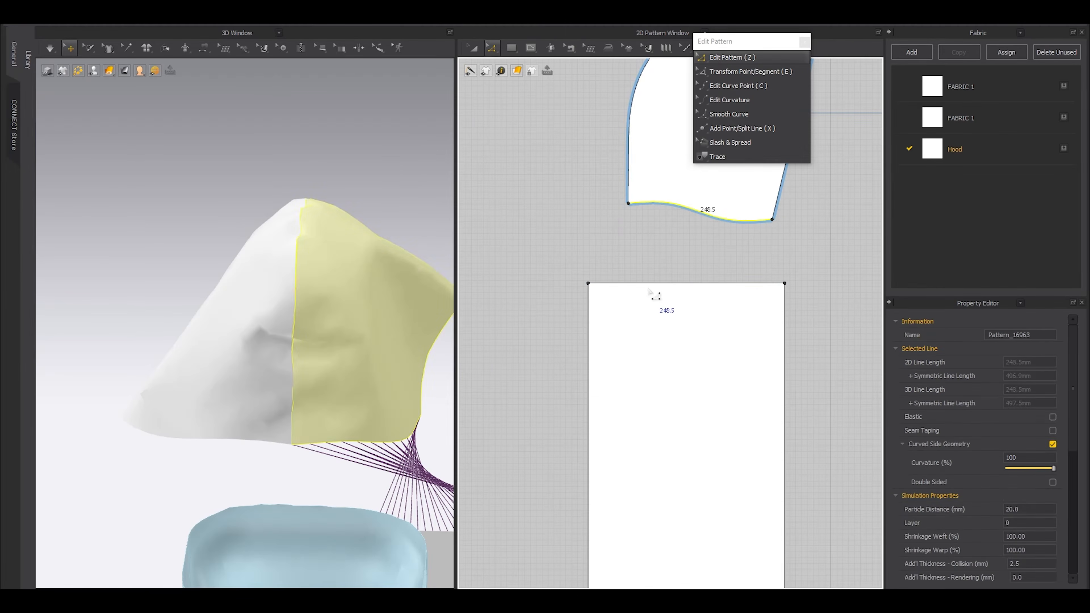
Step: Narrow the cape rectangle by moving its inner vertical edge inward by 48.3 mm
left_click(648, 283)
left_click(822, 311)
left_click_drag(785, 320, 759, 309, "shift")
key("b")
key("z")
right_click(759, 310)
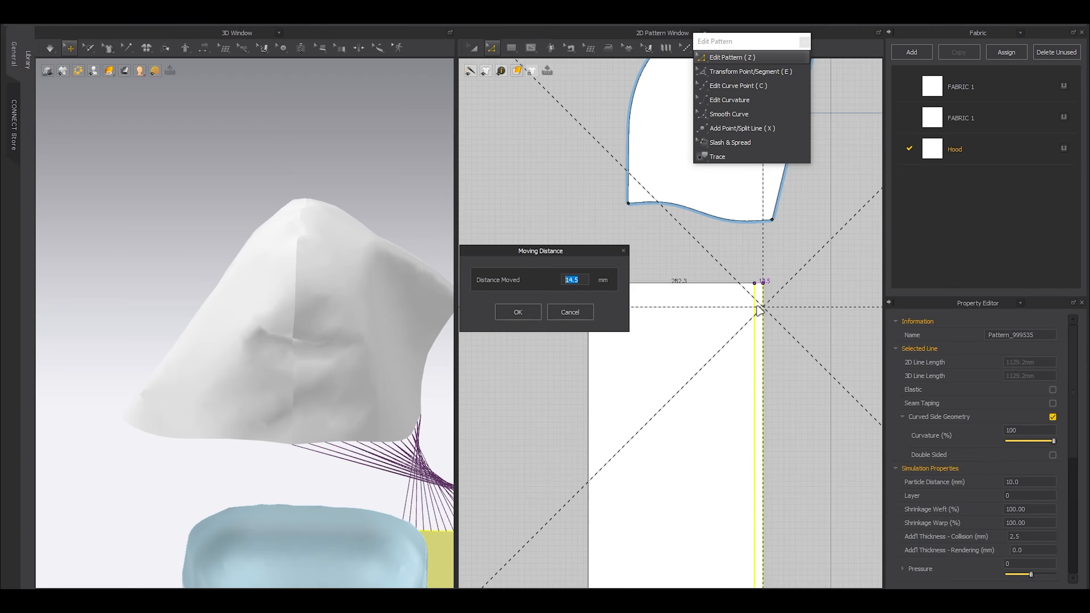
type("48.3")
key("Return")
Step: Position the cape panel behind the avatar in the 3D window, just below one half of the hood
key("a")
scroll(258, 472, "down", 5)
left_click(334, 466)
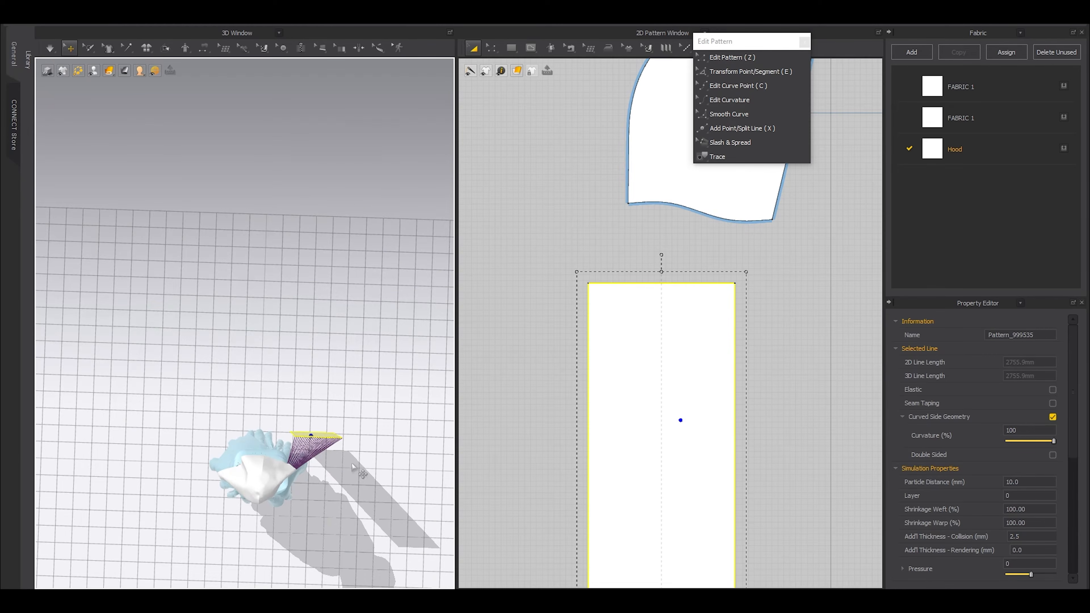
left_click(334, 448)
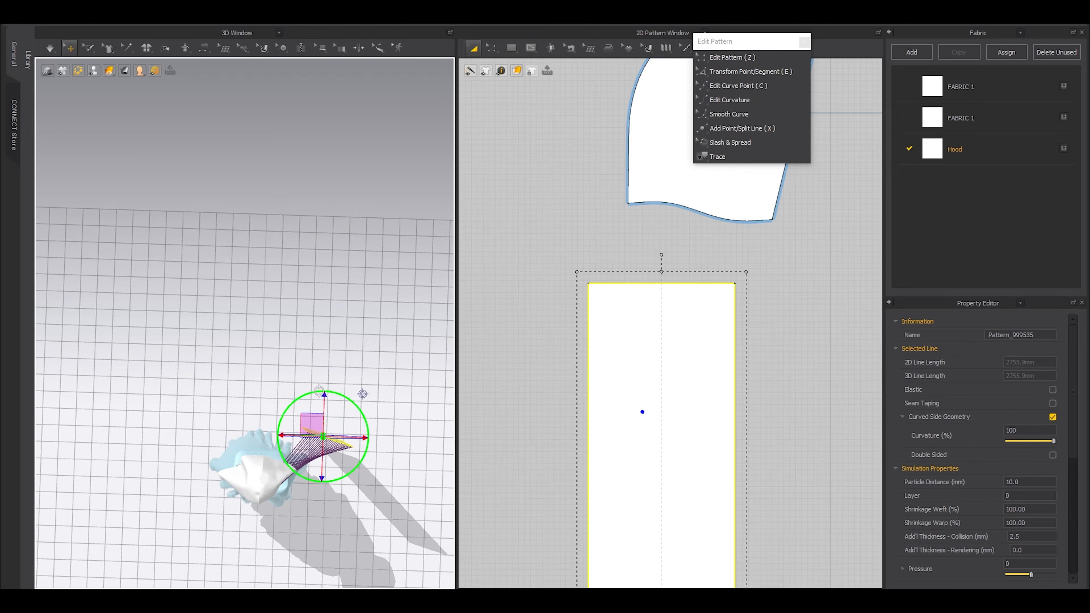
left_click_drag(309, 427, 231, 504)
key("2")
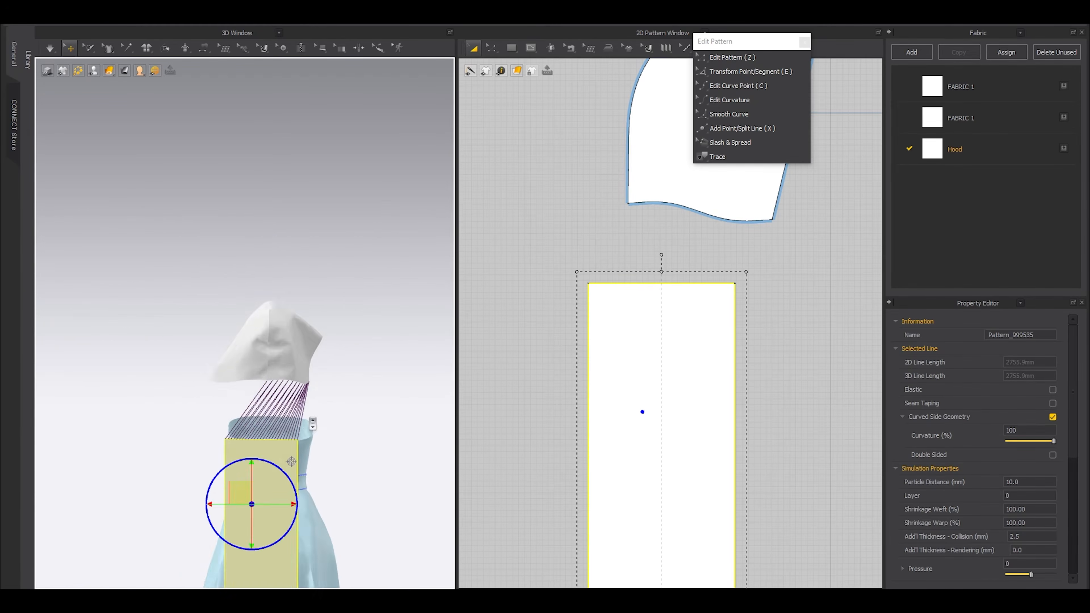
scroll(275, 430, "up", 2)
middle_click_drag(326, 473, 307, 339)
right_click_drag(309, 304, 263, 350)
left_click_drag(274, 358, 280, 278)
Step: Create a symmetric duplicate of the cape panel and place it below the second hood piece
scroll(526, 345, "down", 4)
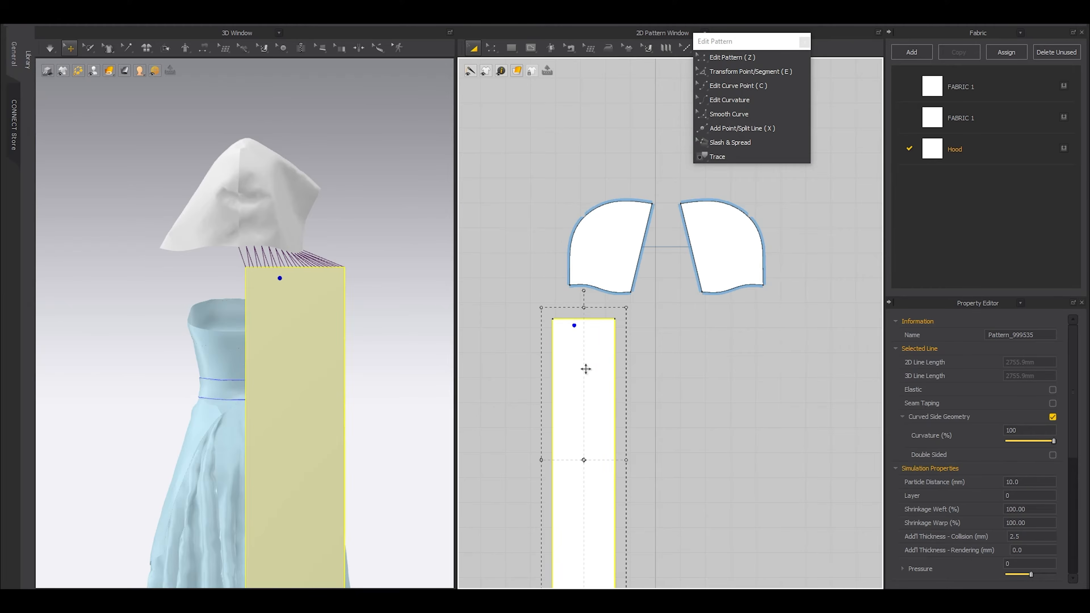
middle_click_drag(586, 370, 625, 314)
key("ctrl+d")
left_click(764, 404, "shift")
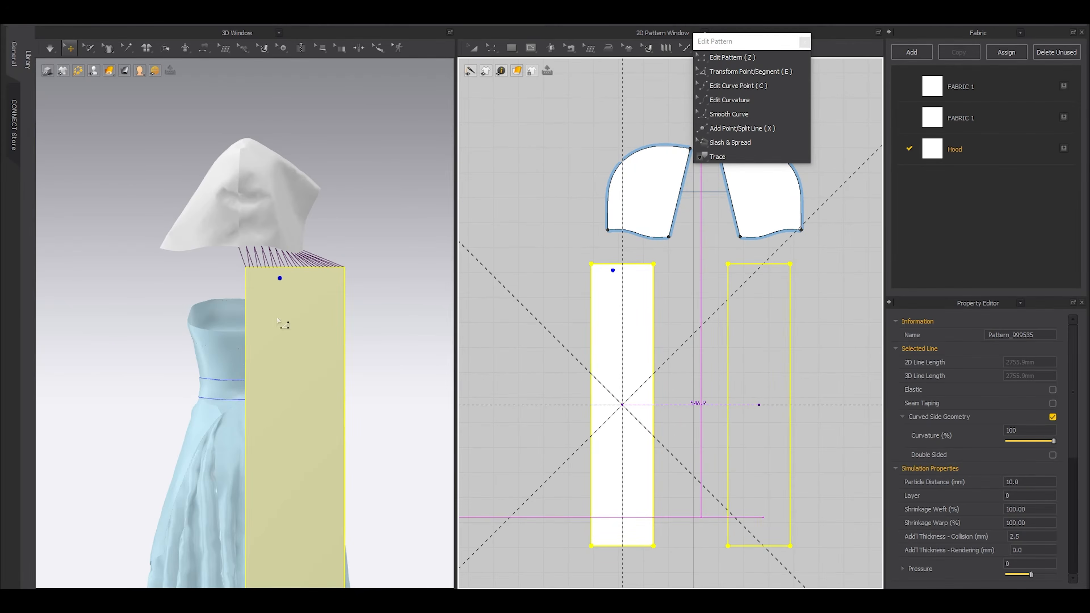
Step: Freeze both hood pieces in the 3D window
middle_click_drag(249, 332, 324, 317)
left_click(347, 191)
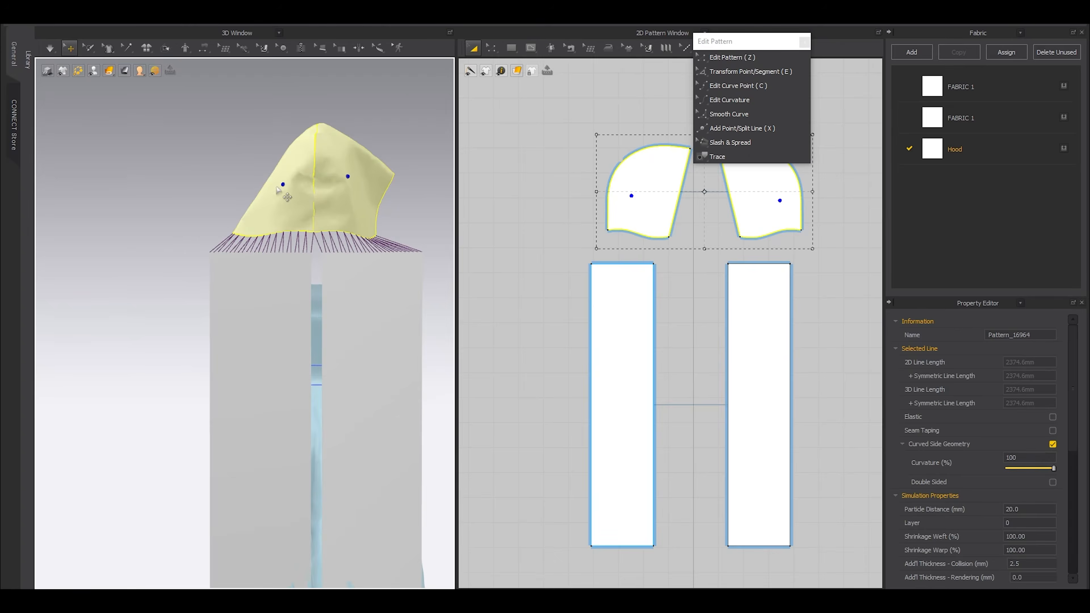
right_click(288, 200)
left_click(277, 160)
left_click(176, 166)
Step: Set the particle distance of both cape panels to 15 mm
left_click(348, 318)
double_click(1012, 509)
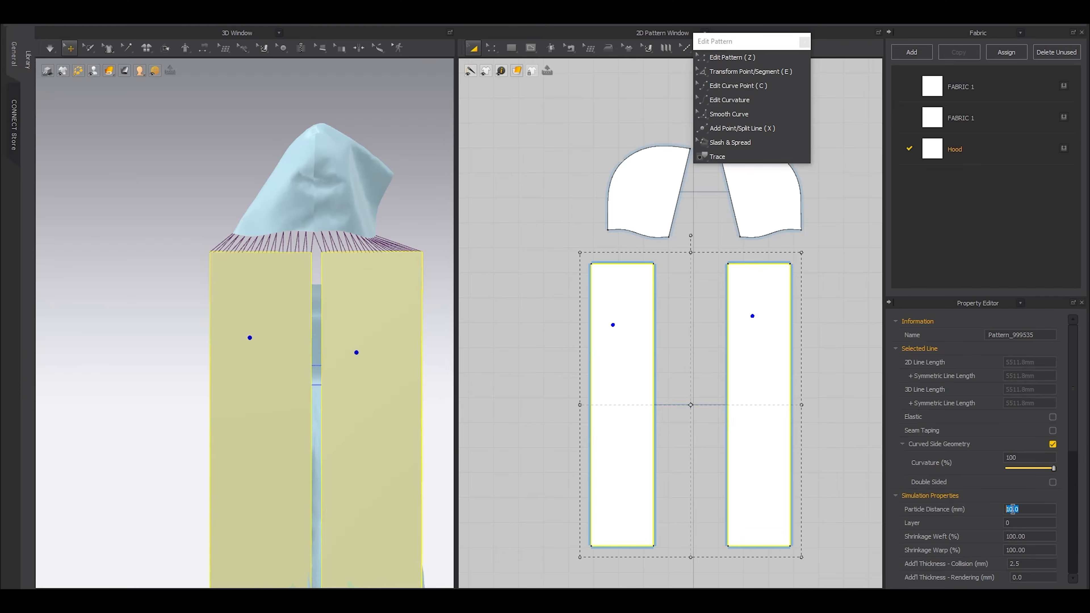
key("Return")
left_click(129, 209)
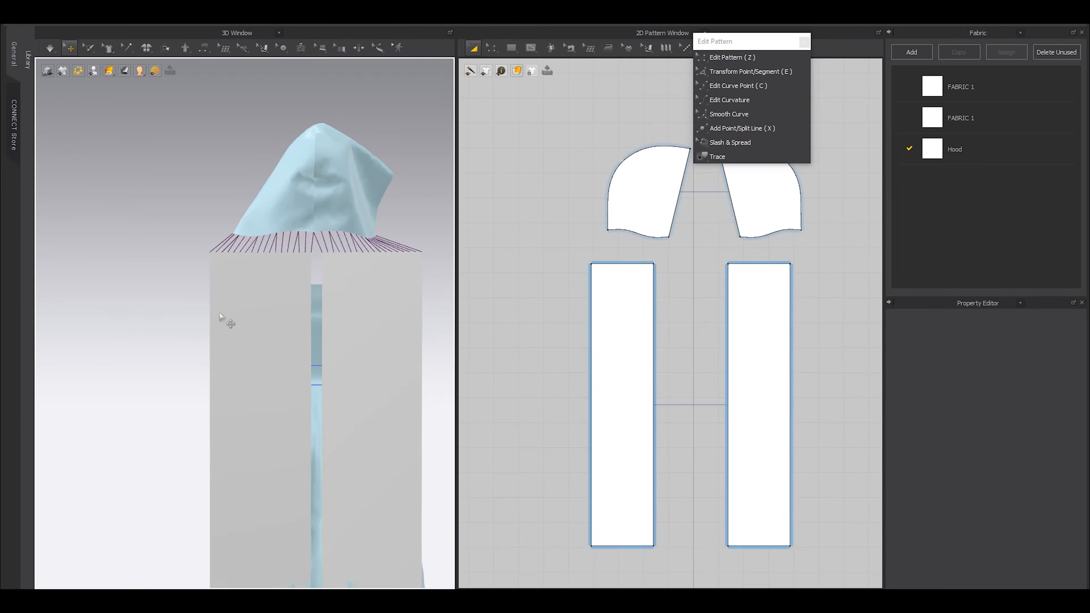
Step: Simulate the cape panels with the avatar shown and tug the cloth into place around the arms
key("space")
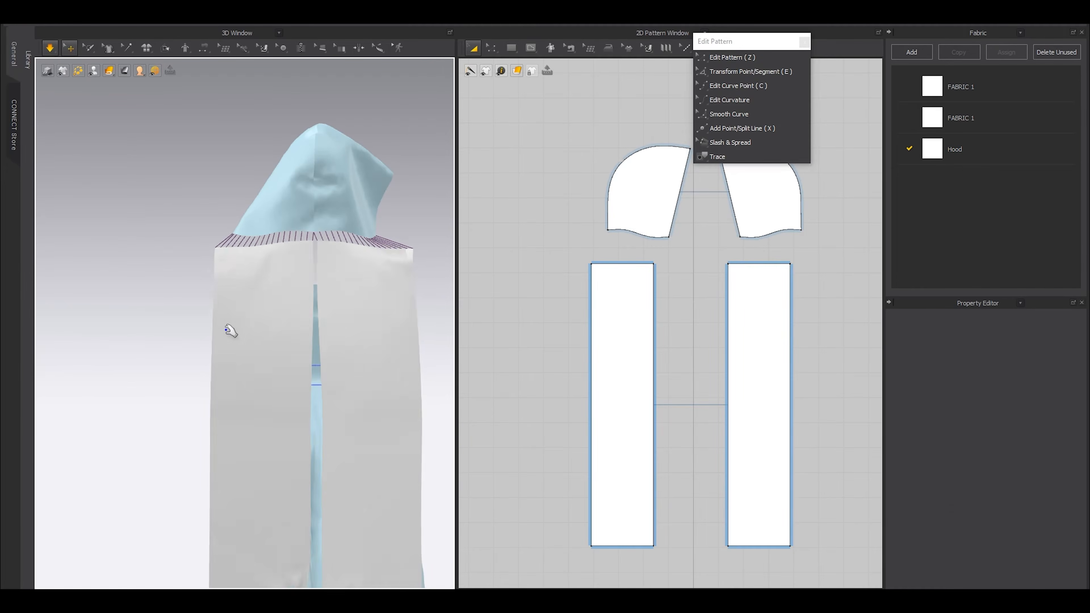
right_click_drag(332, 274, 372, 356)
key("shift+a")
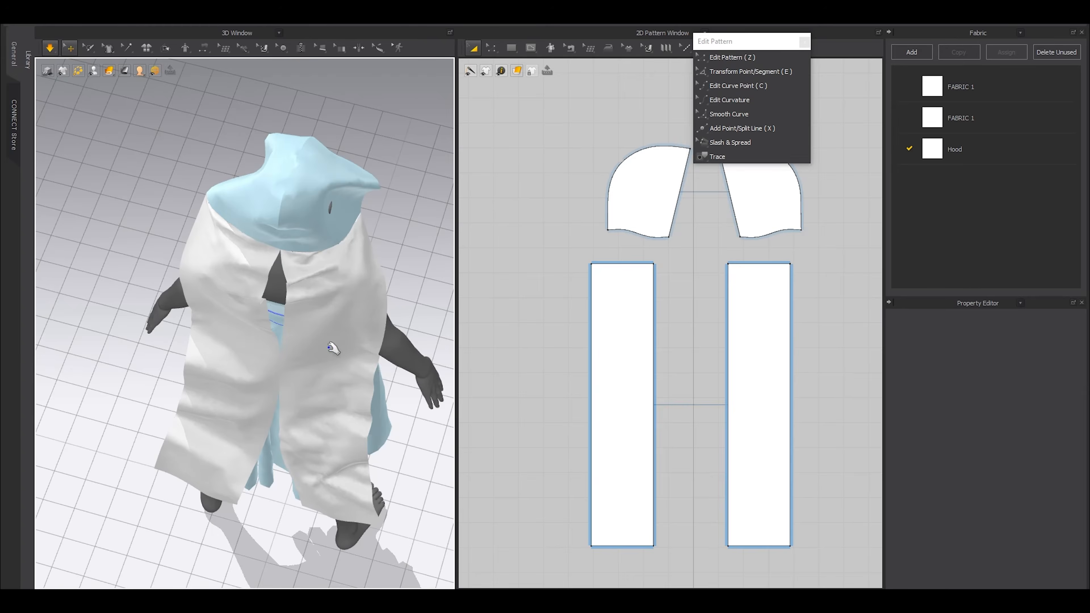
key("f")
left_click_drag(302, 372, 386, 339)
right_click_drag(129, 387, 241, 382)
left_click_drag(222, 403, 159, 386)
Step: Straighten the hood pattern's bottom edge by deleting all its curve points
key("z")
scroll(603, 239, "up", 6)
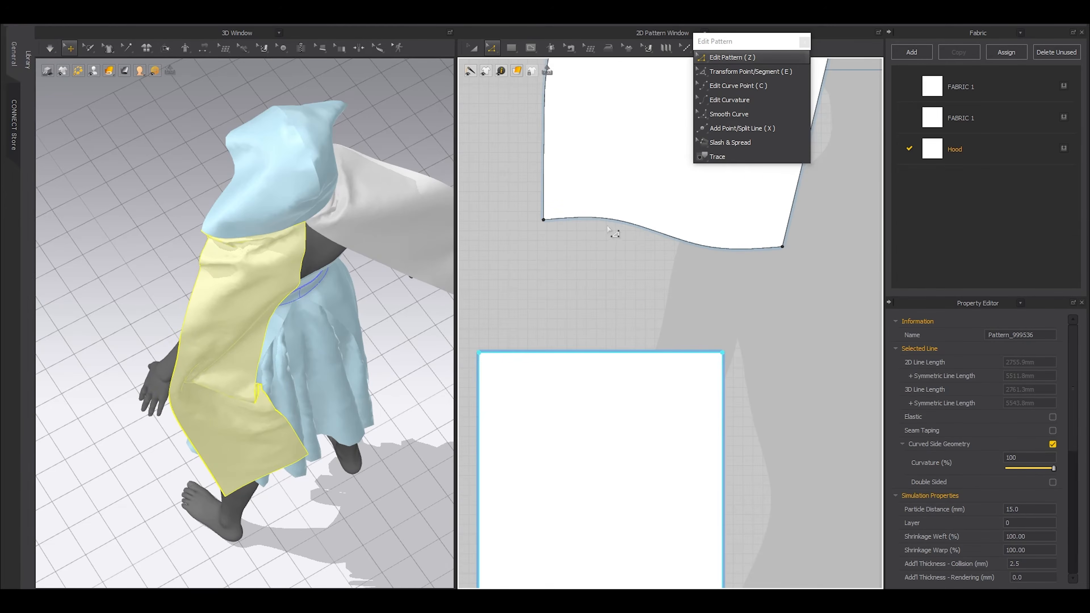
left_click(609, 221)
right_click(609, 220)
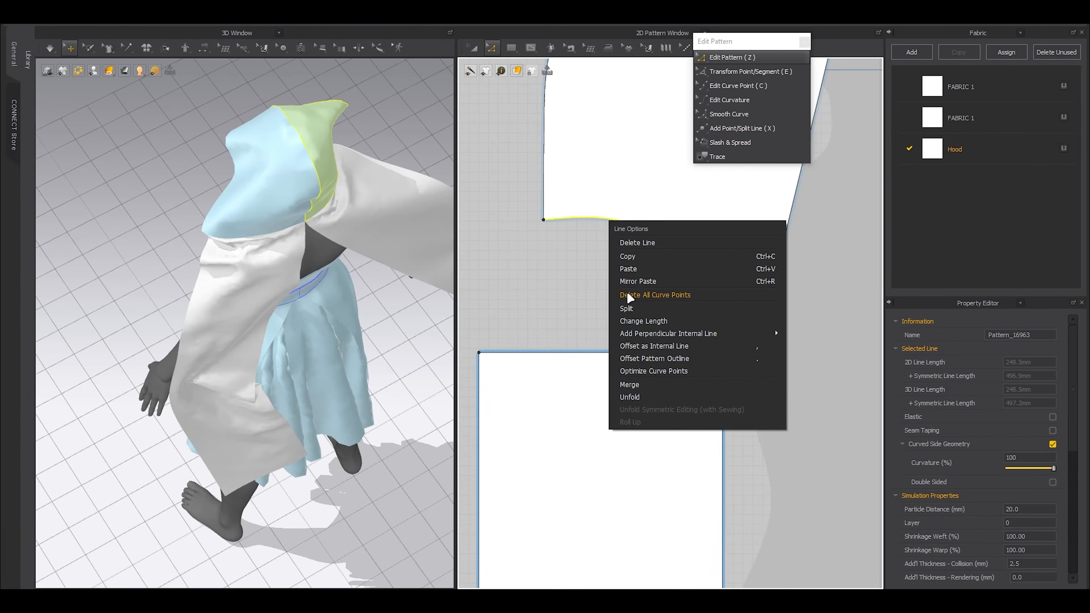
left_click(645, 295)
Step: Raise the front bottom corner of the hood pattern until the lower edge is nearly level, and simulate
middle_click_drag(790, 273, 787, 359)
left_click(768, 362)
mouse_move(779, 337)
left_mouse_down()
mouse_move(790, 312)
mouse_move(785, 321)
left_mouse_up()
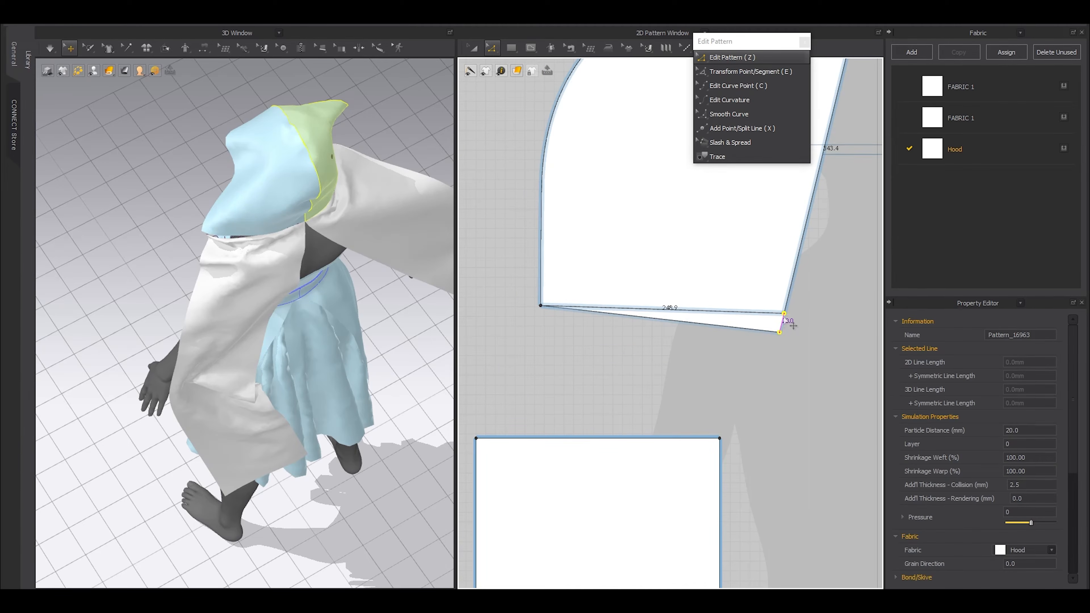
left_click(489, 320)
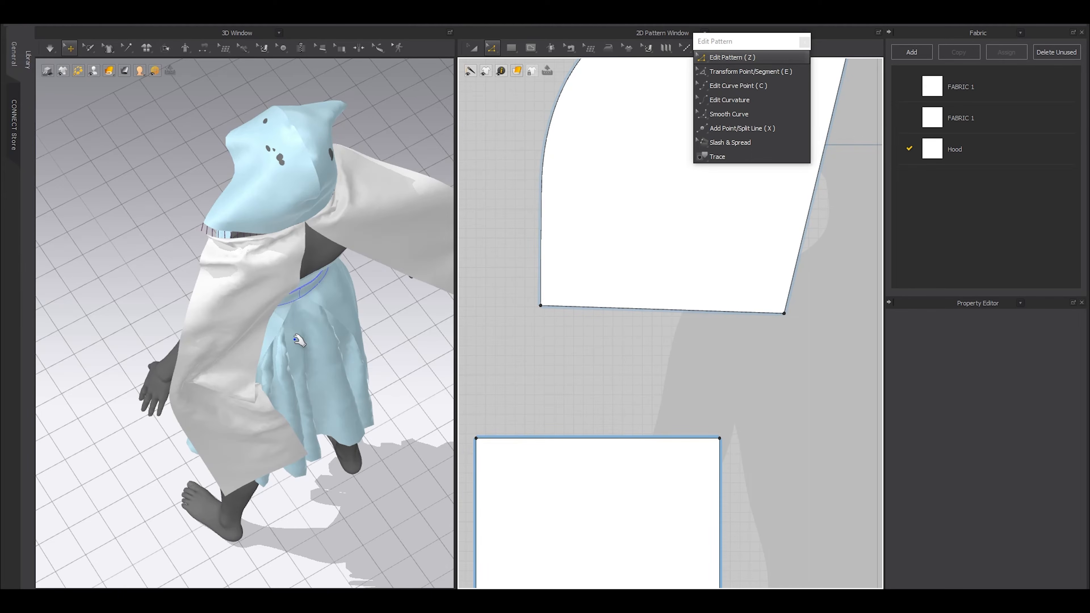
key("space")
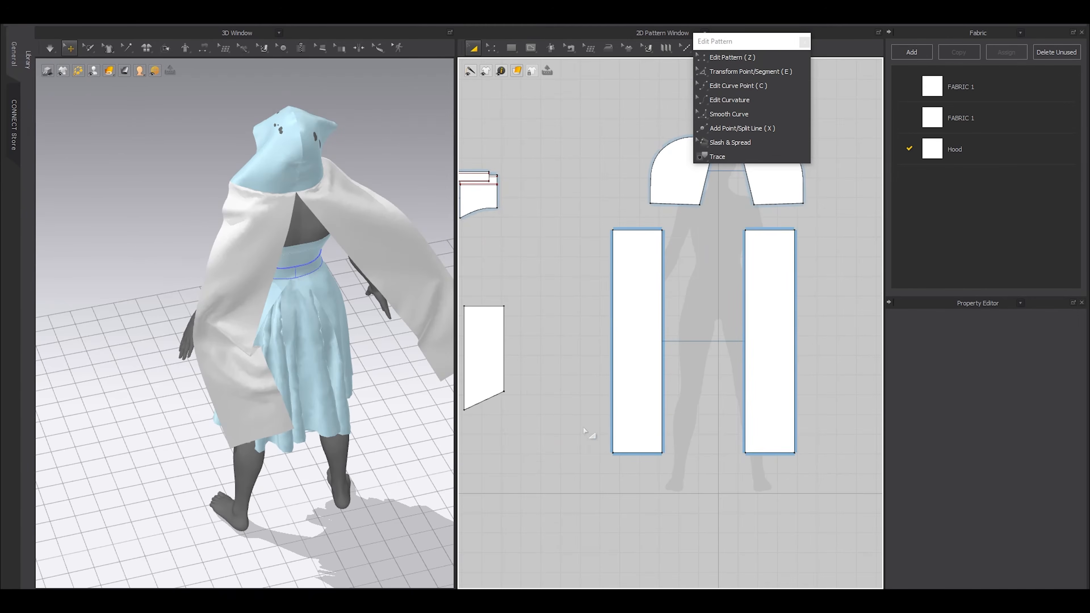
Step: Flare the cape panels by moving their outer bottom corner outward, and tug the cloth while simulating
left_click(615, 454)
left_click_drag(614, 454, 594, 453)
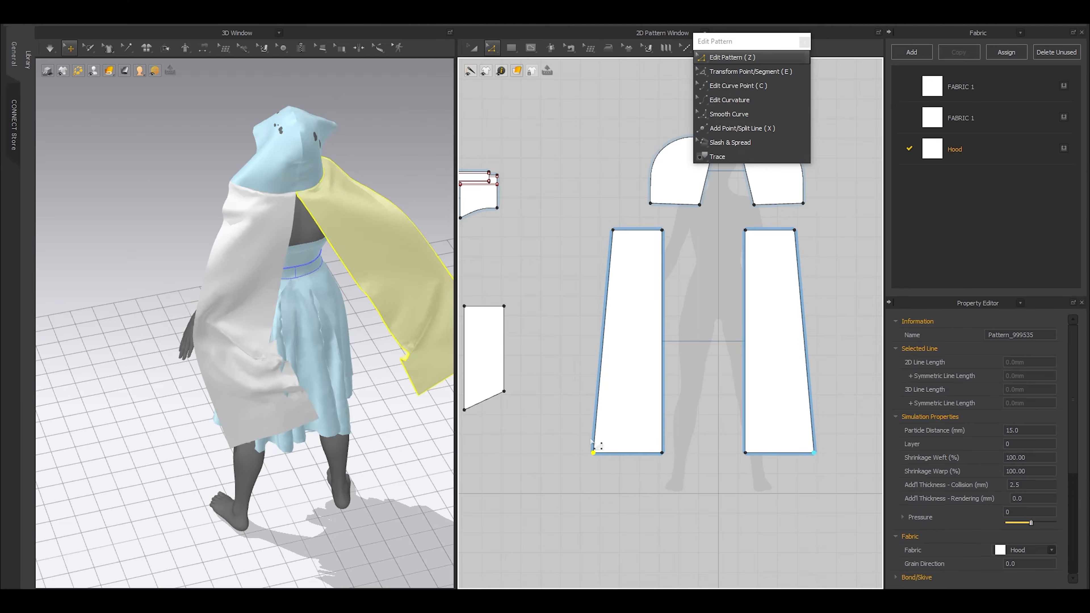
key("space")
scroll(266, 200, "up", 5)
left_click_drag(294, 205, 292, 189)
key("space")
Step: Unfreeze both hood pieces in the 3D window
middle_click_drag(368, 115, 362, 212)
left_click(360, 210)
left_click(313, 206, "shift")
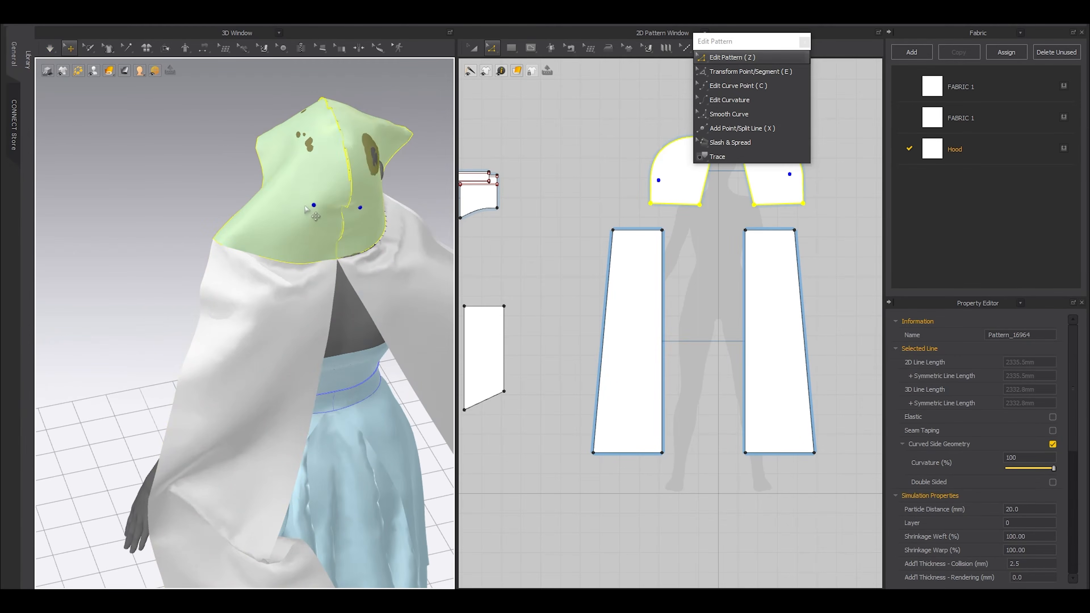
key("ctrl+k")
left_click_drag(173, 115, 385, 201)
key("ctrl+k")
left_click(375, 200)
left_click(313, 207, "shift")
left_click(168, 151)
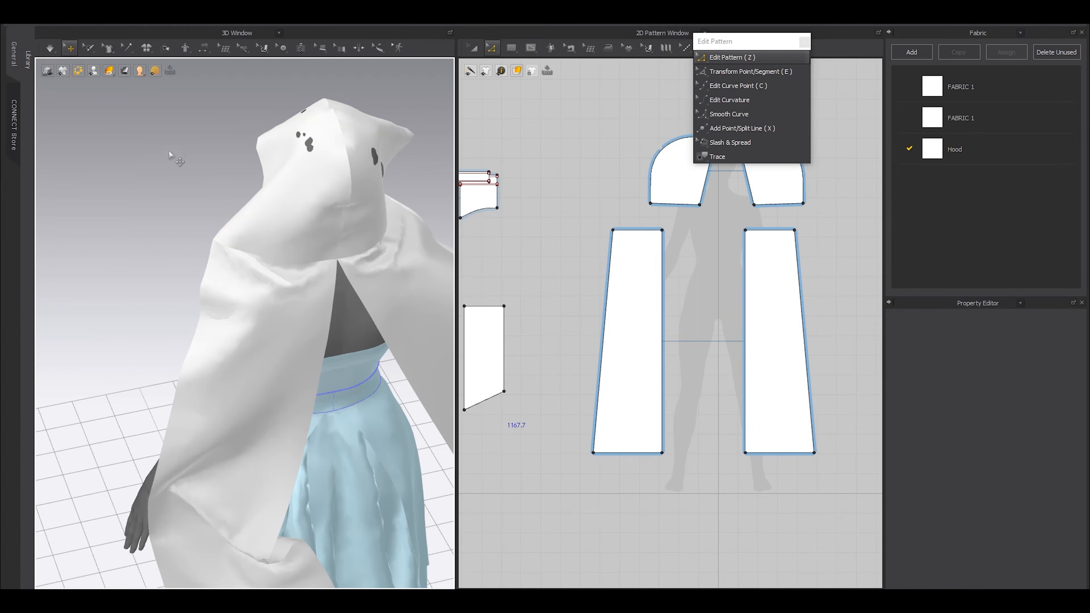
Step: Simulate the hood and cape together and inspect their drape from the front with the avatar hidden
key("space")
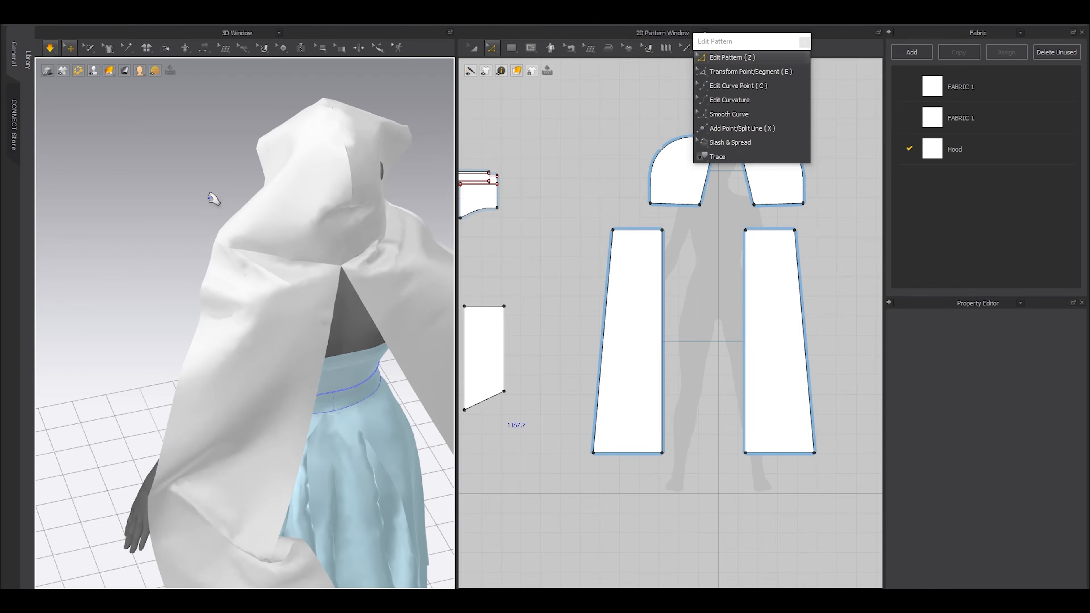
right_click_drag(241, 212, 337, 195)
key("shift+a")
scroll(339, 198, "up", 2)
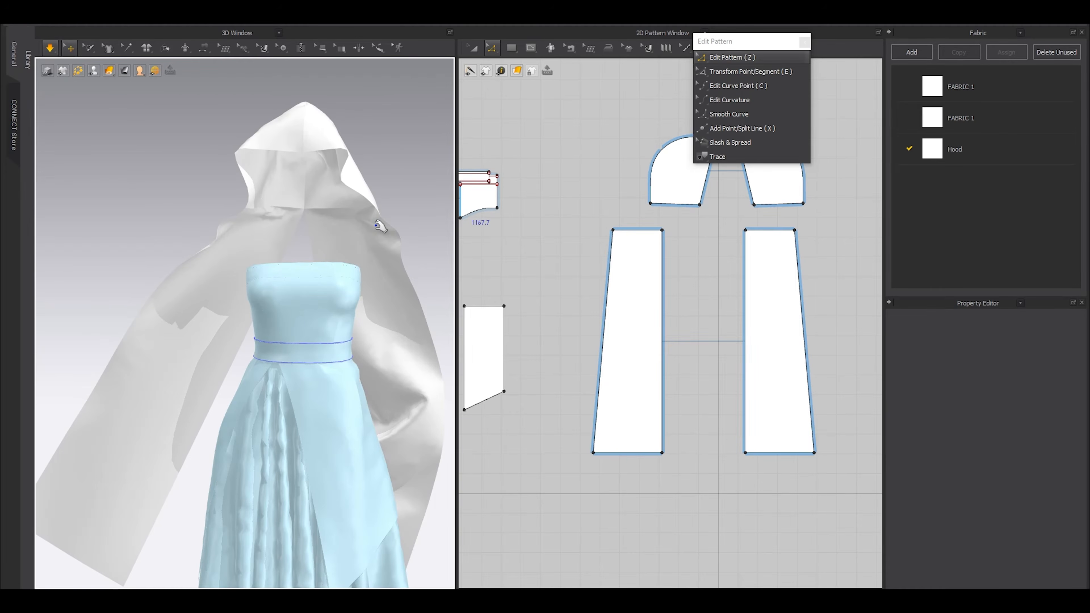
right_click_drag(265, 301, 325, 303)
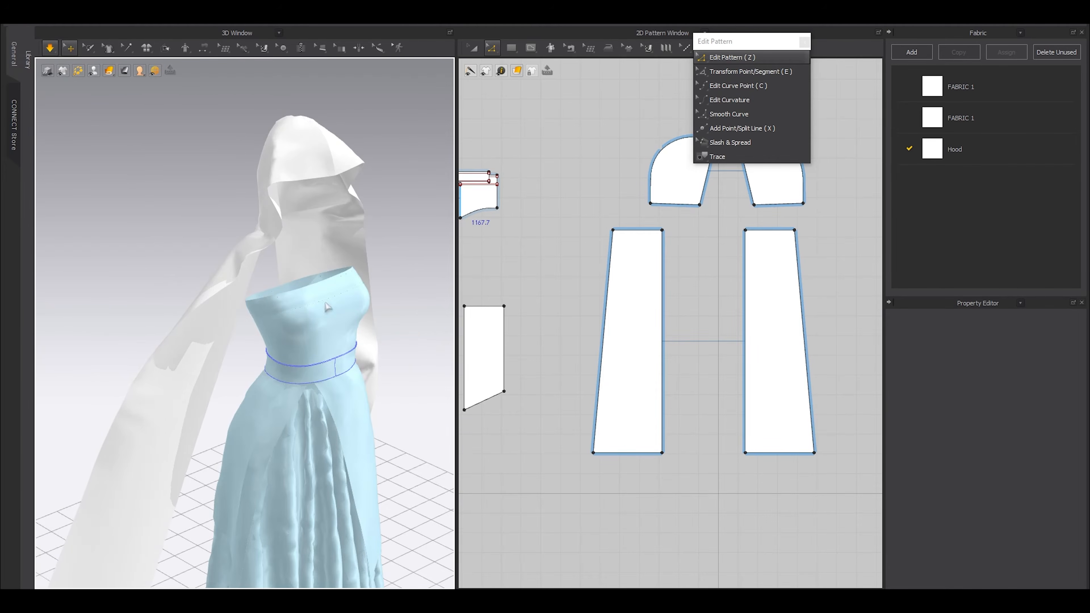
key("space")
Step: Freeze the hood pieces and tug a cape panel behind the avatar's shoulder while simulating
left_click(325, 197)
right_click_drag(325, 198, 361, 329)
left_click(209, 102)
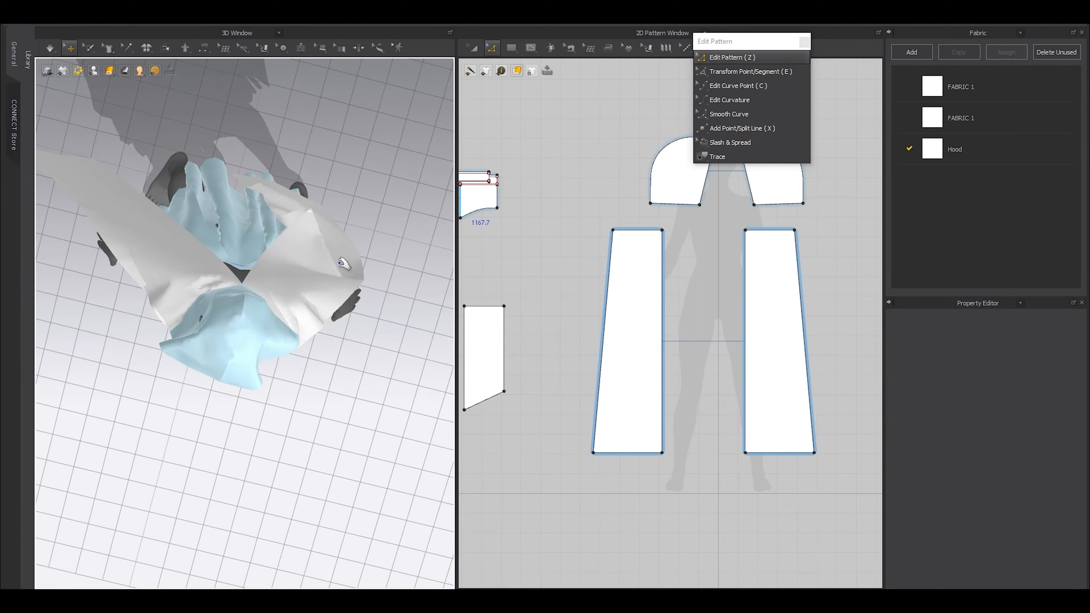
key("space")
left_click_drag(371, 272, 378, 311)
right_click_drag(377, 312, 334, 284)
scroll(339, 260, "down", 3)
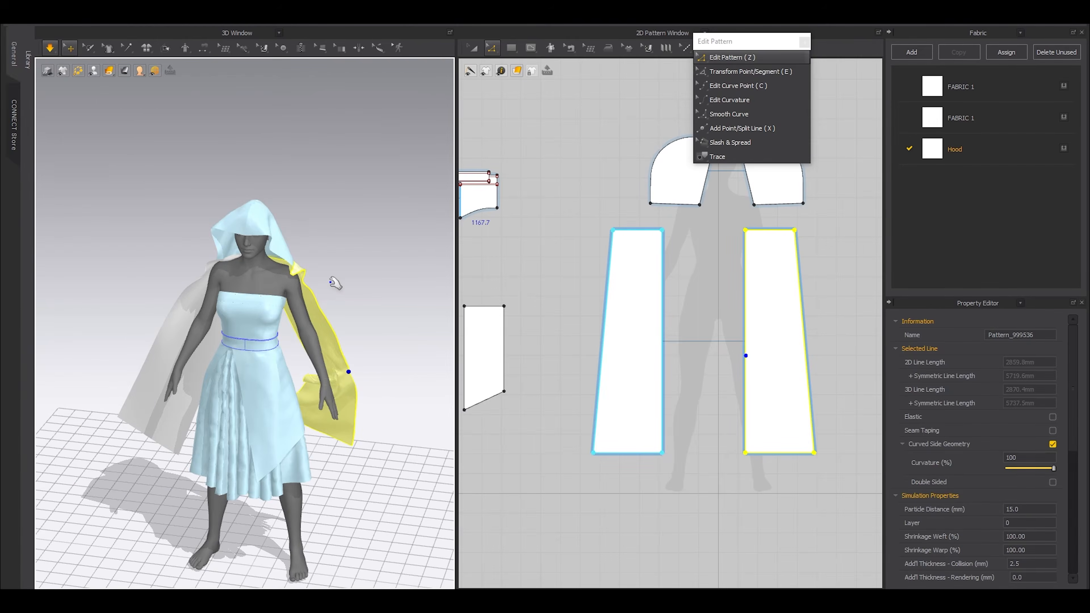
Step: Deactivate both cape panels together with their sewing
scroll(296, 314, "up", 3)
scroll(197, 315, "up", 2)
left_click(174, 320, "shift")
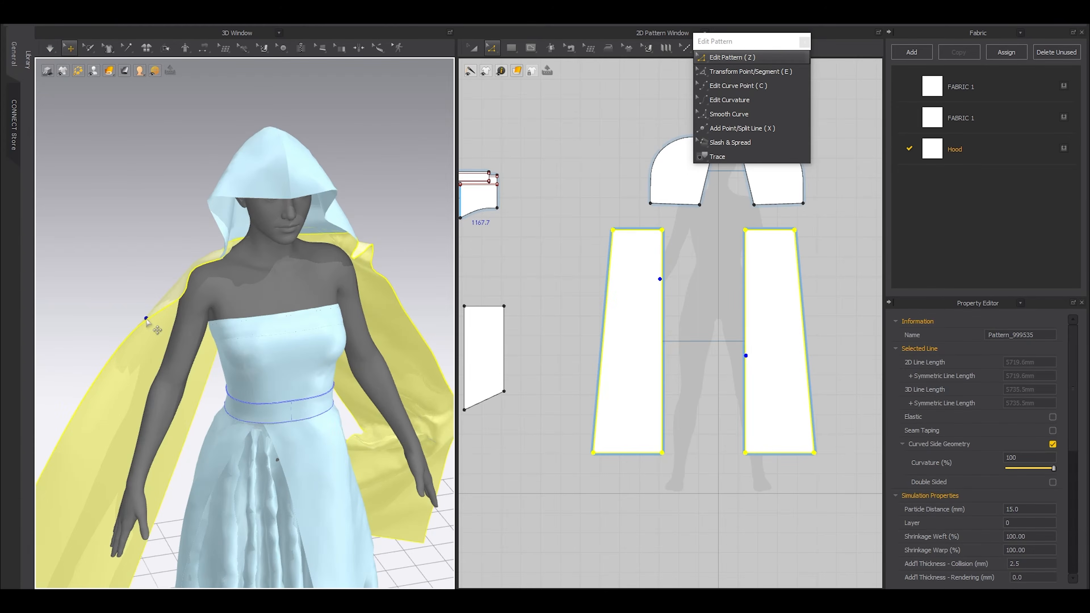
right_click(145, 321)
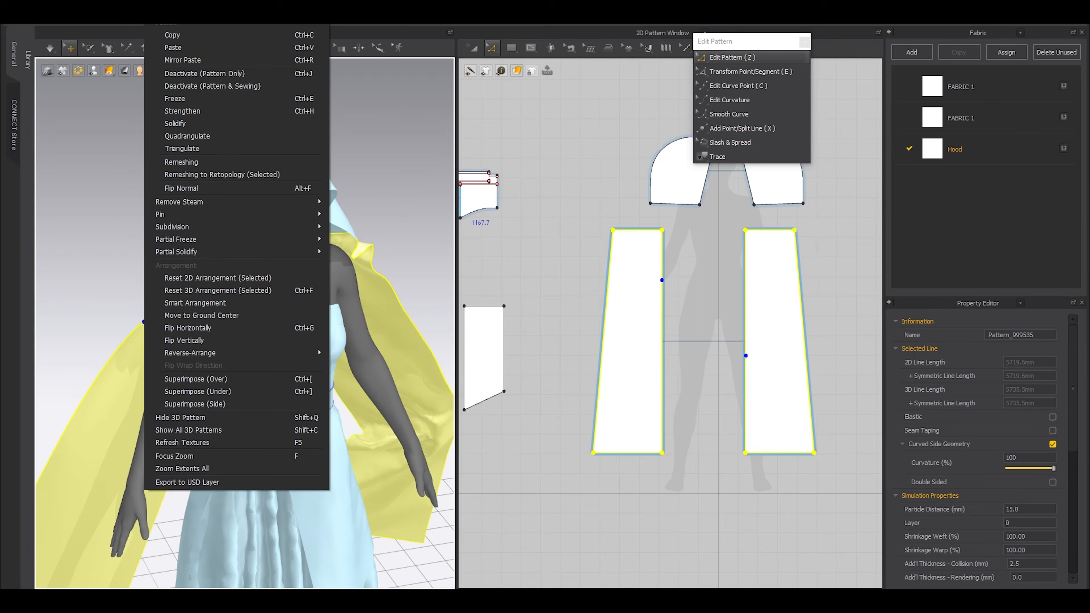
left_click(187, 87)
Step: Unfreeze the hood pieces while the cape is deactivated
left_click(251, 179)
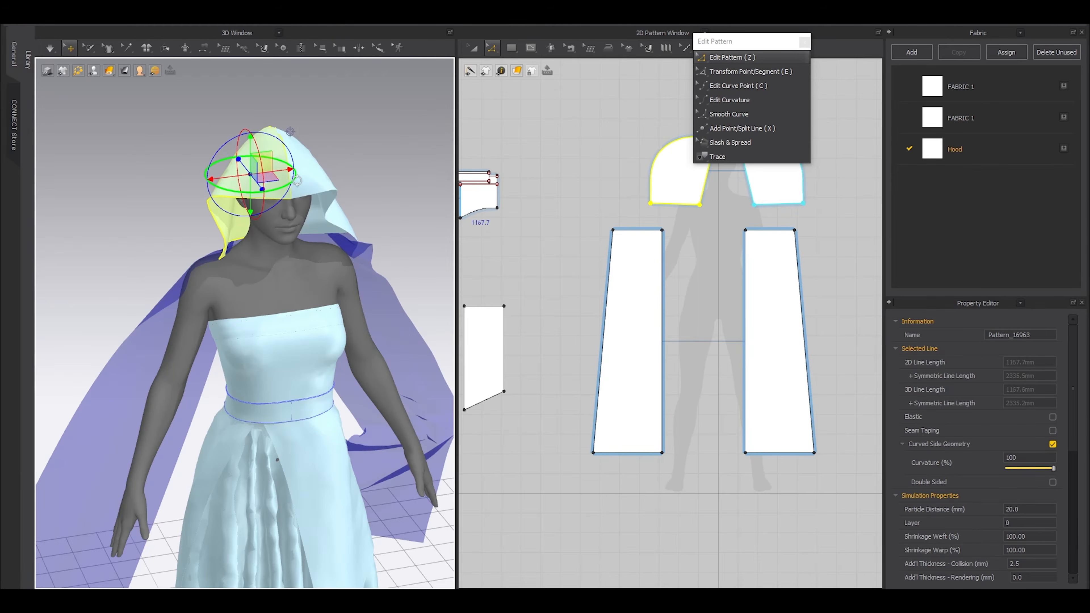
right_click_drag(382, 166, 293, 236)
left_click(243, 227)
Step: Widen the base of the hood pattern by moving its front bottom corner horizontally outward
scroll(729, 207, "up", 3)
middle_click_drag(728, 207, 734, 318)
left_click(735, 318)
left_click(692, 329)
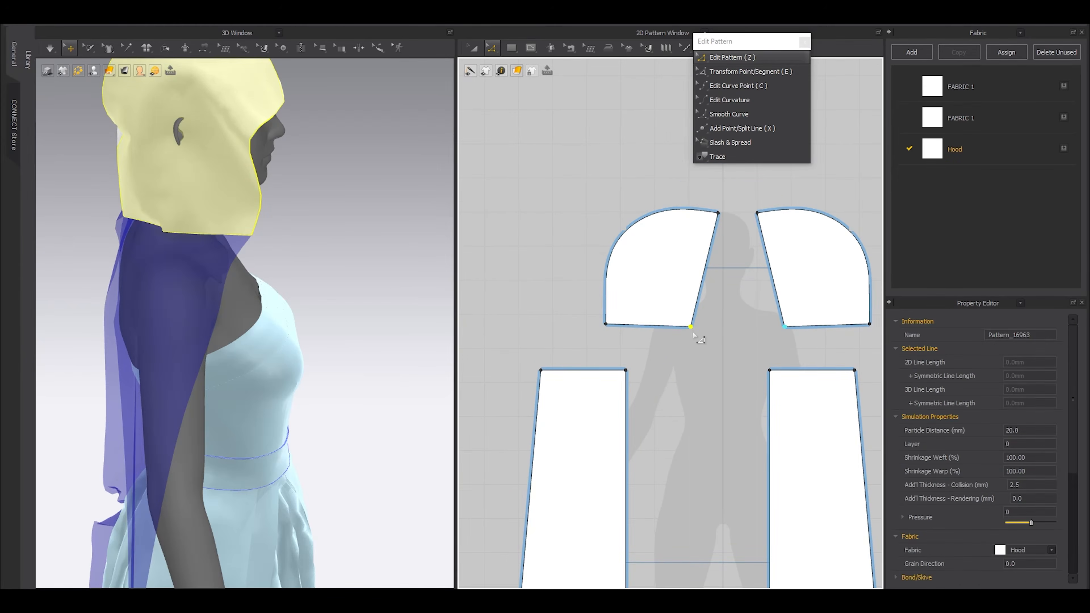
left_click_drag(693, 328, 712, 328)
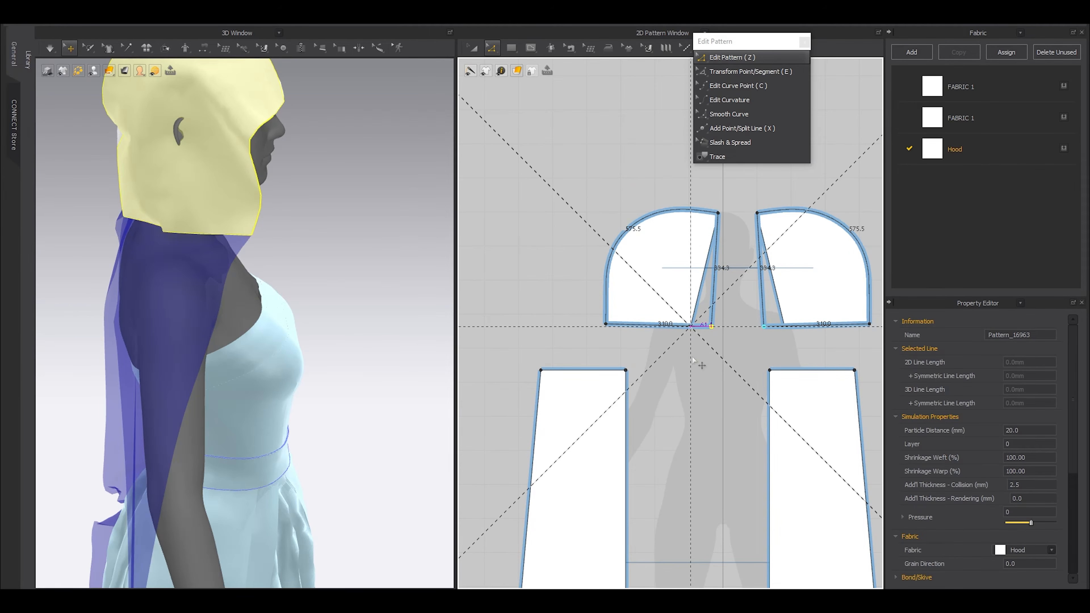
Step: Simulate the widened hood and examine its drape with the avatar hidden and shown
key("space")
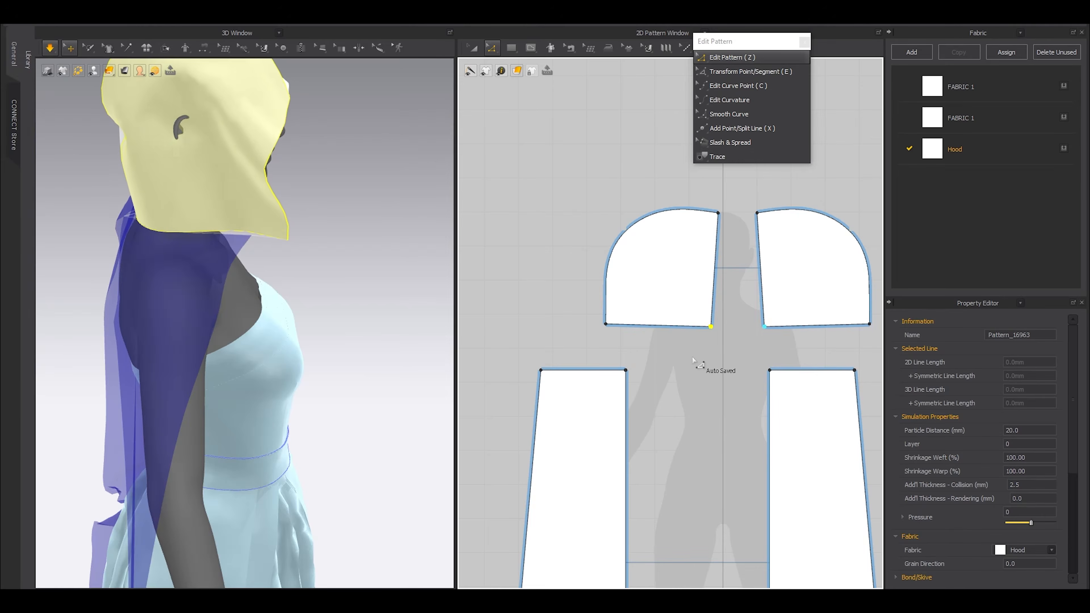
right_click_drag(187, 231, 153, 244)
scroll(240, 263, "down", 3)
key("shift+a")
right_click_drag(241, 264, 297, 316)
key("shift+a")
Step: Widen the cape panels by moving their inner vertical edge outward to suit the hood's longer bottom edge
scroll(297, 316, "up", 3)
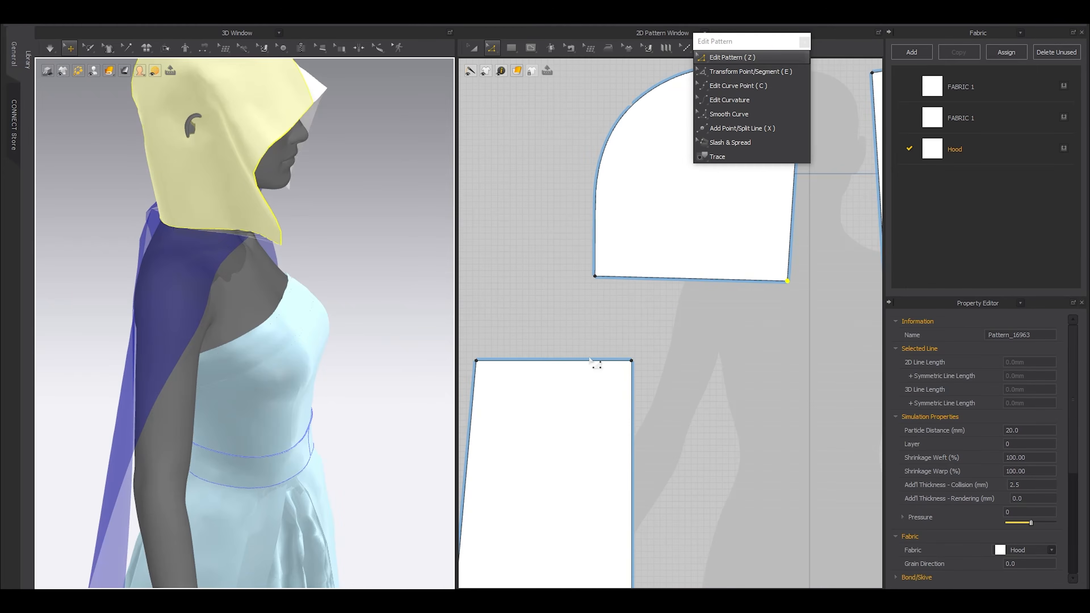
left_click(592, 352)
mouse_move(633, 377)
left_mouse_down()
mouse_move(653, 377)
mouse_move(640, 363)
left_mouse_up()
key("b")
key("z")
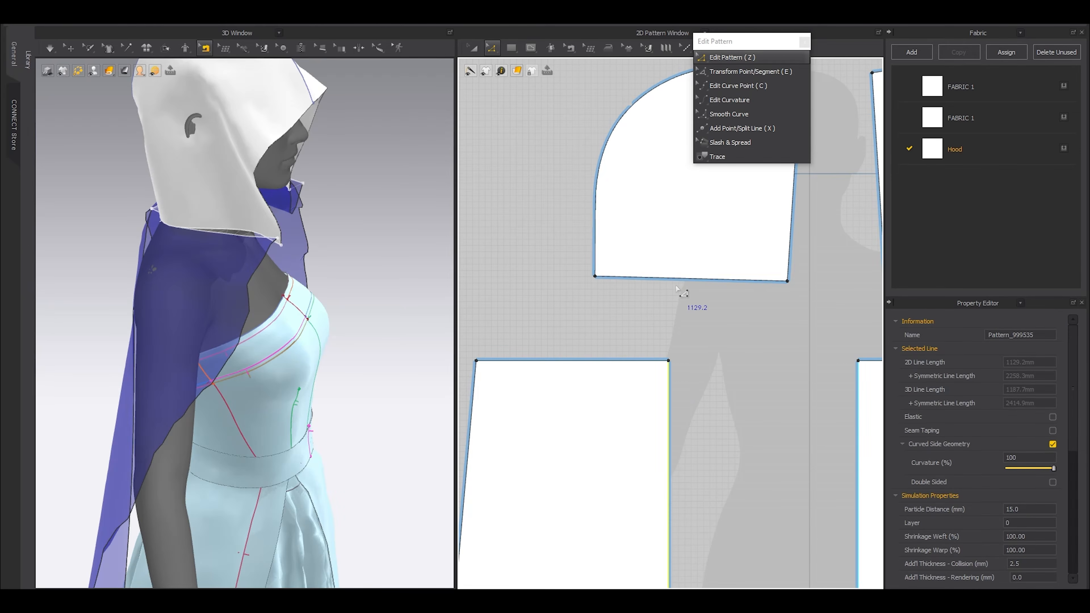
Step: Select both hood patterns in the 2D window and freeze them
scroll(676, 286, "down", 4)
key("a")
left_click(681, 222)
left_click(801, 246, "shift")
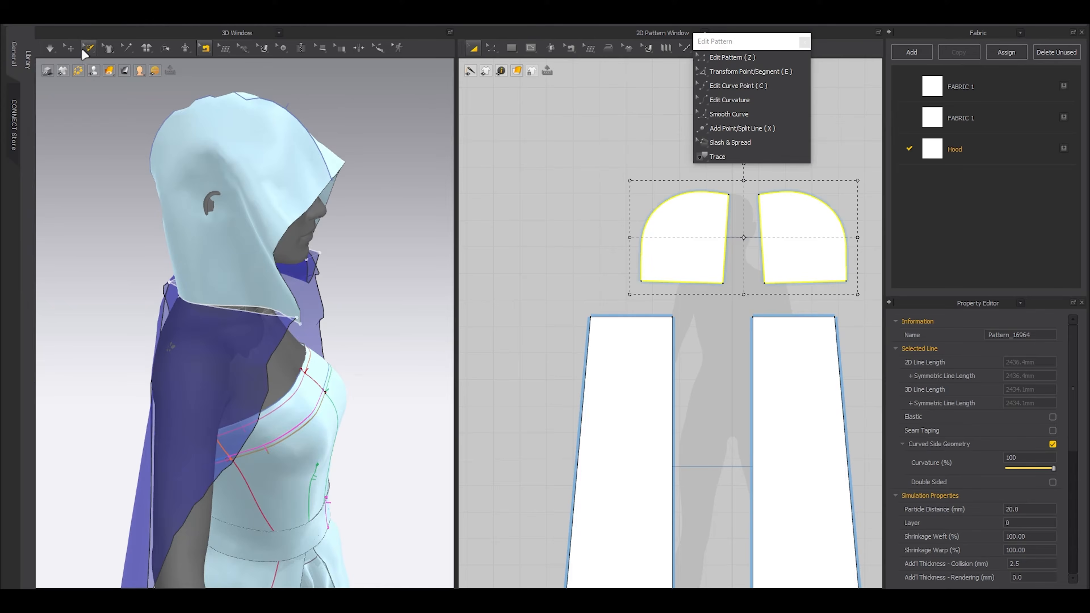
Step: Reactivate both cape panels and simulate them while the hood stays frozen
left_click(70, 48)
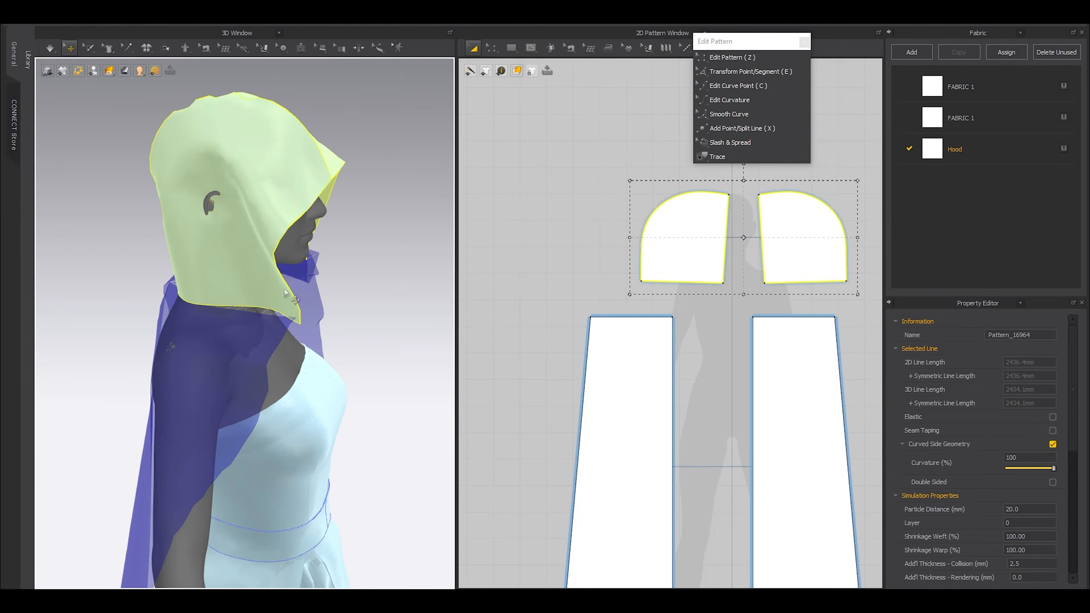
left_click(225, 371)
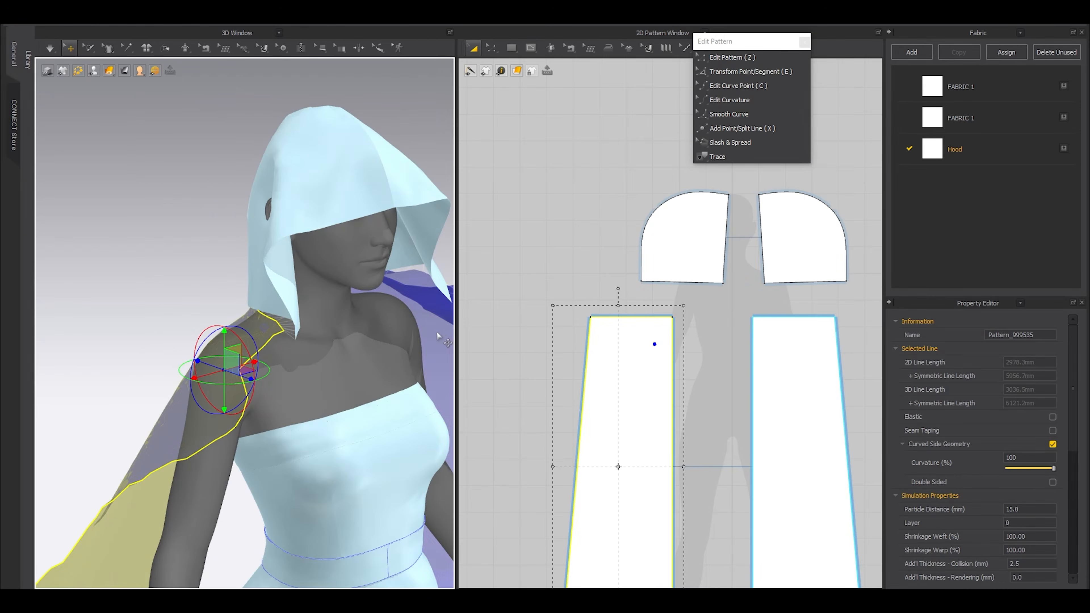
left_click(437, 331, "shift")
scroll(311, 371, "down", 3)
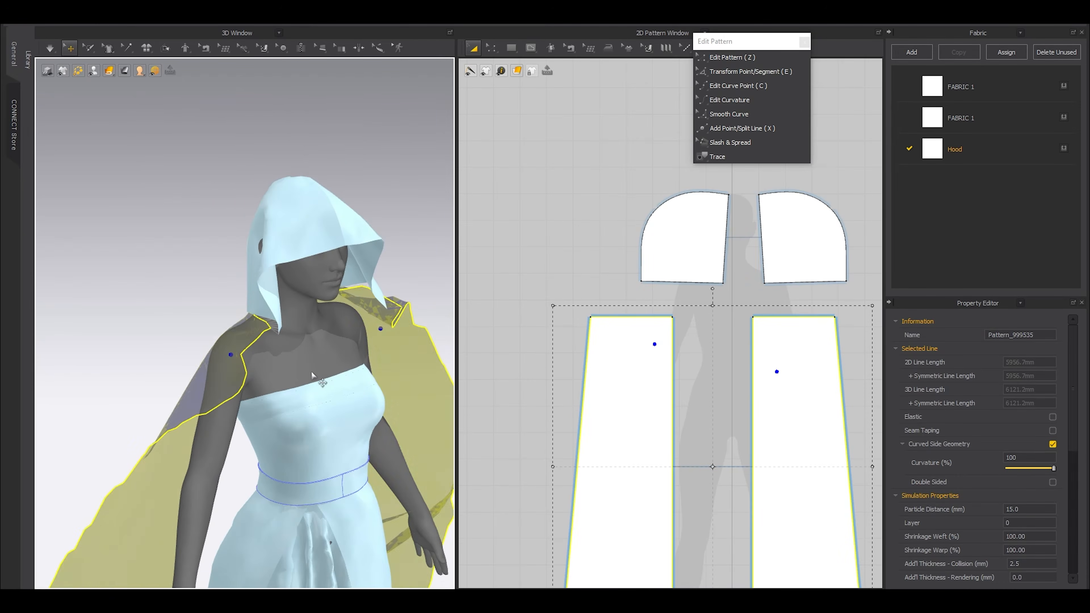
key("ctrl+j")
key("space")
left_click(142, 335)
right_click_drag(142, 335, 289, 344)
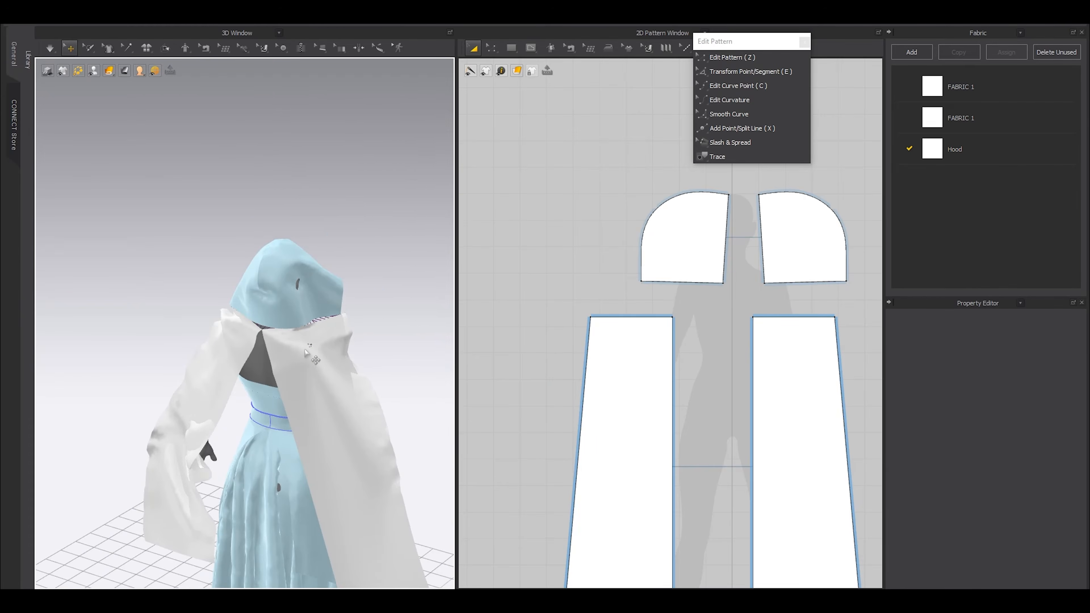
Step: Pull the cape panels outward and behind the avatar's arms during simulation so they hang from the hood
key("space")
right_click_drag(223, 386, 265, 396)
middle_click_drag(265, 396, 249, 277)
left_click_drag(282, 410, 273, 419)
right_click_drag(279, 378, 312, 430)
scroll(329, 382, "up", 3)
left_click_drag(307, 419, 268, 433)
middle_click_drag(192, 415, 297, 390)
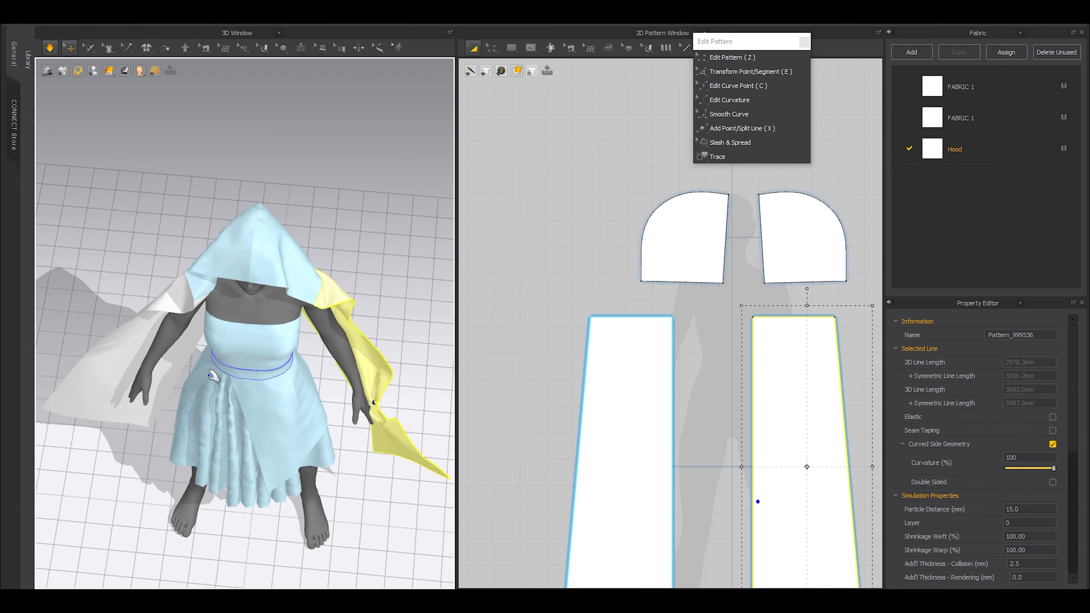
right_click_drag(212, 396, 223, 368)
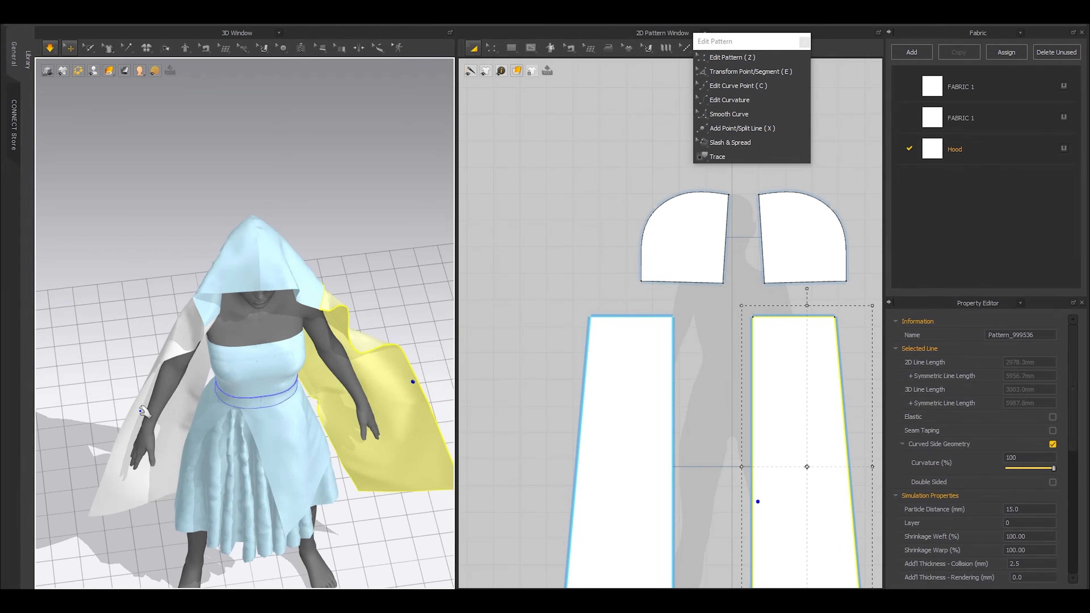
Step: Continue simulating the cape panels, and unfreeze the hood so it drapes together with them
left_click(162, 438, "shift")
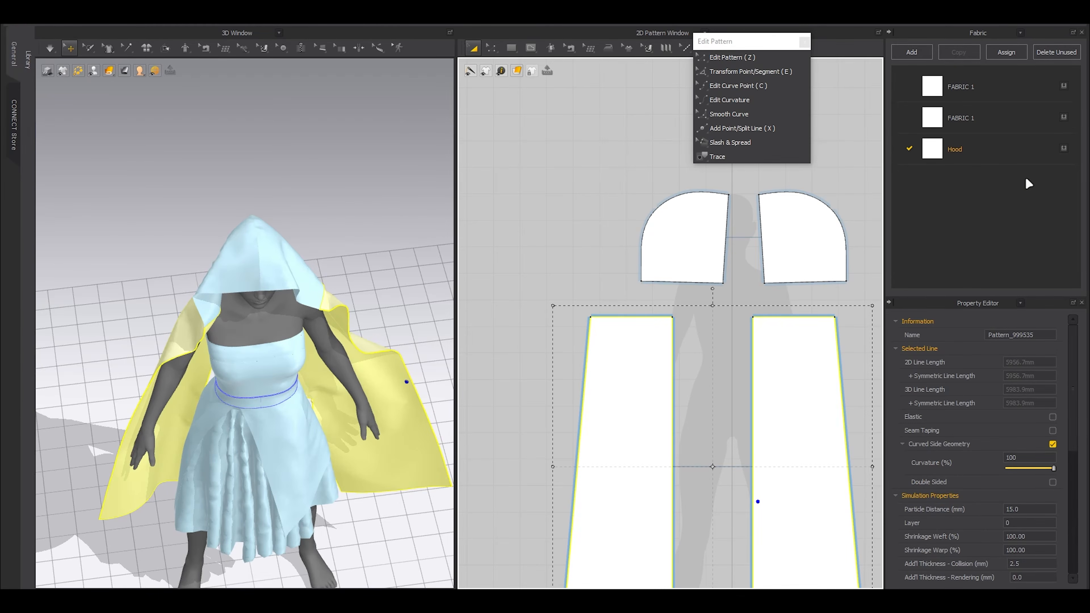
left_click(586, 178)
key("space")
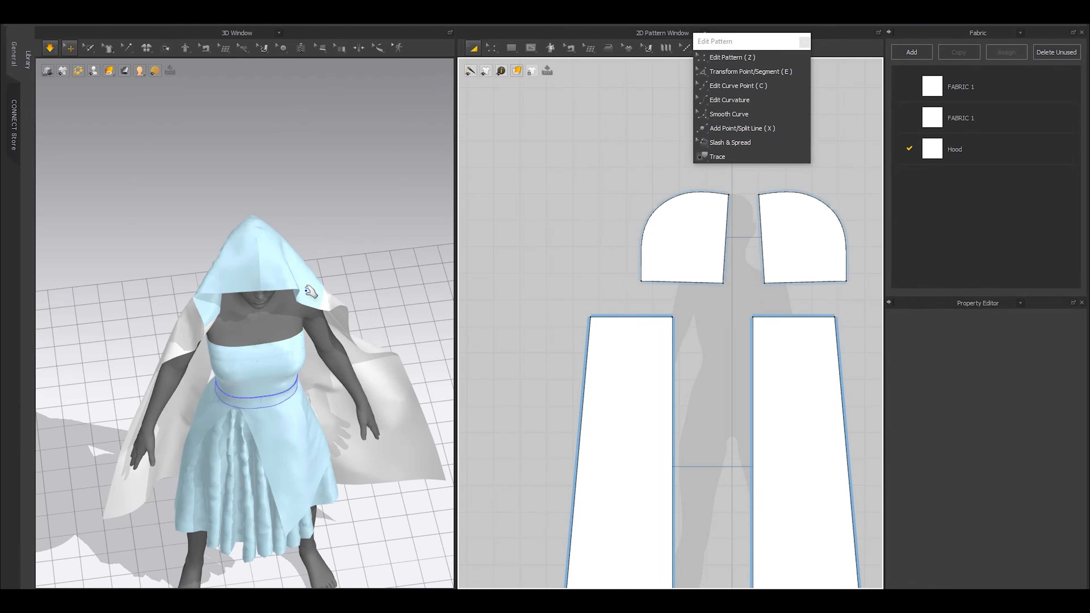
right_click_drag(357, 311, 324, 392)
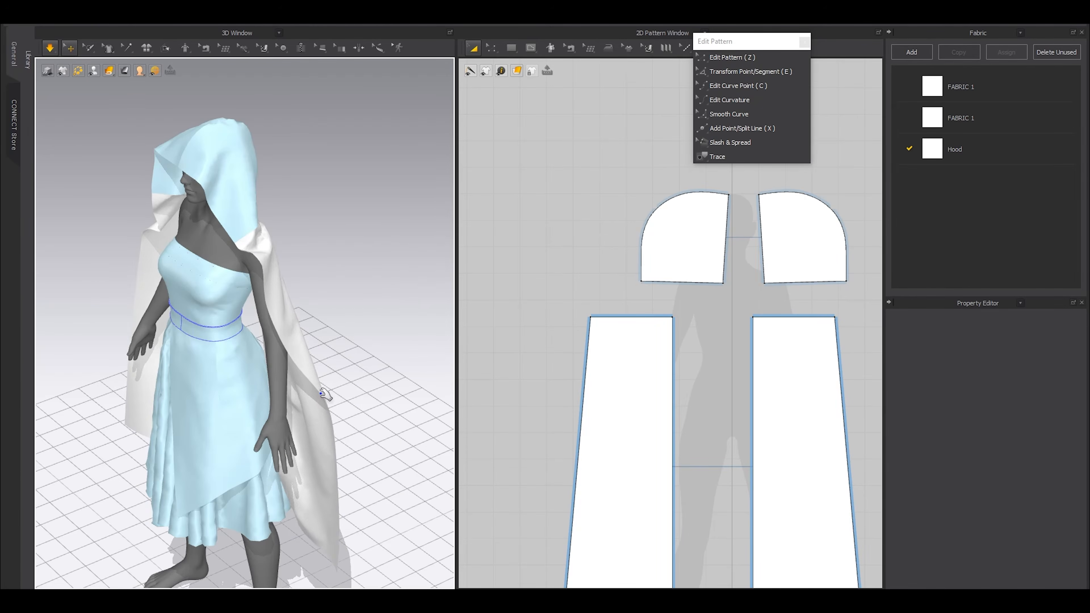
key("space")
left_click(163, 190)
key("space")
left_click(380, 177)
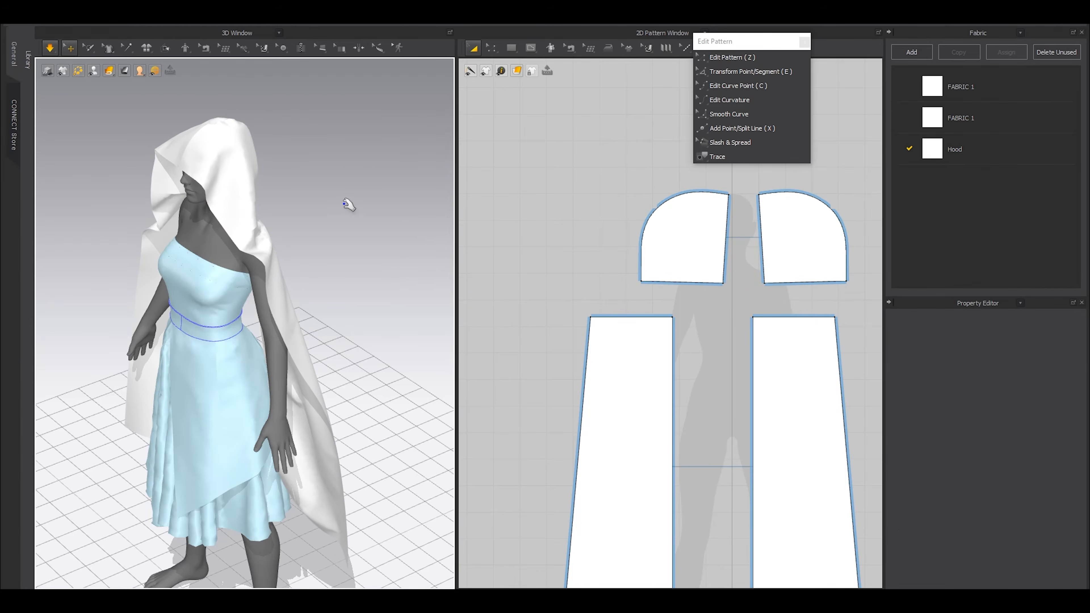
right_click_drag(343, 238, 169, 220)
key("space")
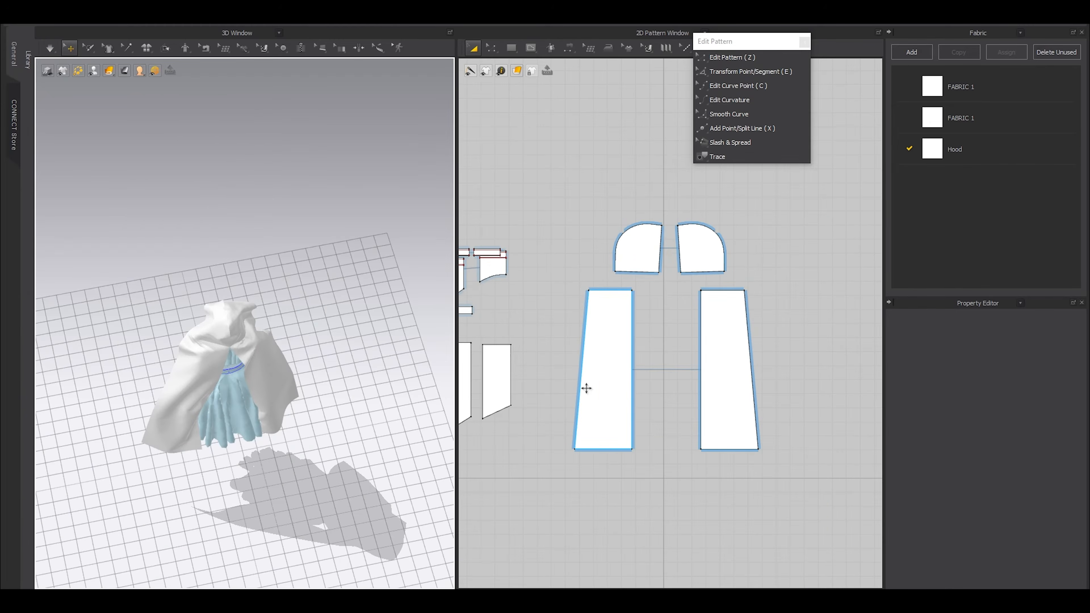
Step: Swap the two cape panels in the 2D window so their slanted edges face each other across a wide gap
left_click(585, 385)
left_click_drag(764, 389, 610, 383)
left_click_drag(812, 383, 721, 379)
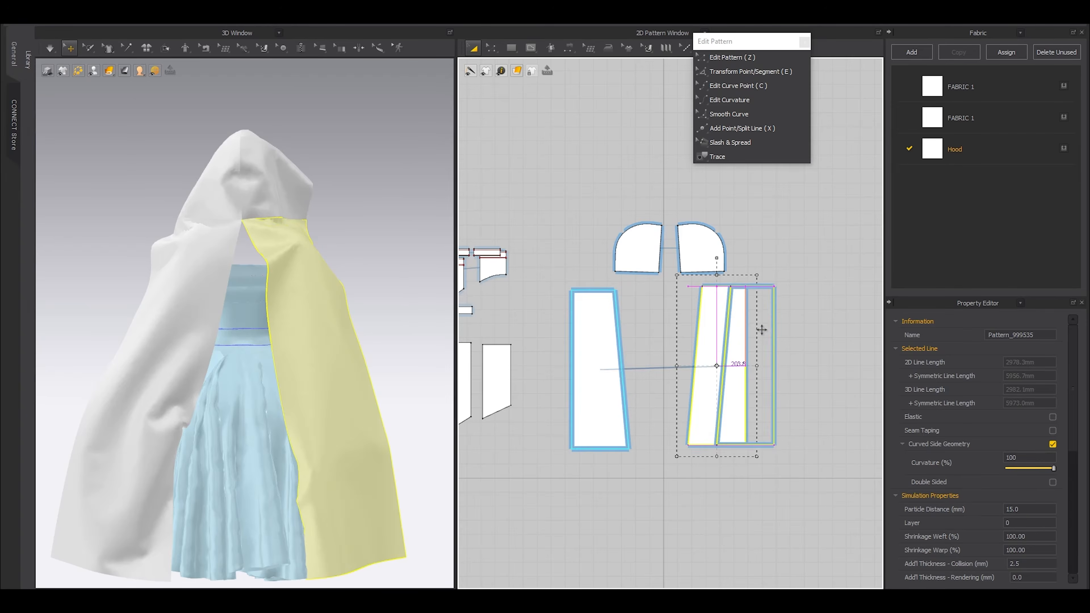
key("ctrl+z")
left_click(200, 292)
left_click_drag(602, 322, 588, 322)
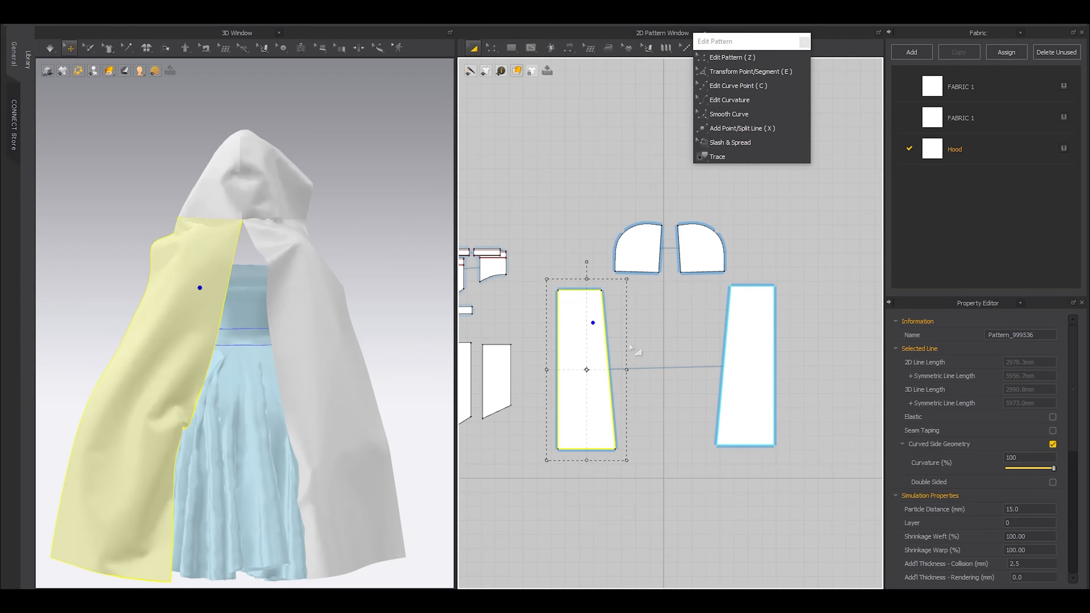
left_click(637, 312)
Step: Draw a tall, narrow rectangular pattern between the two cape panels below the hood pieces
key("s")
mouse_move(636, 286)
left_mouse_down()
mouse_move(660, 415)
mouse_move(686, 459)
left_mouse_up()
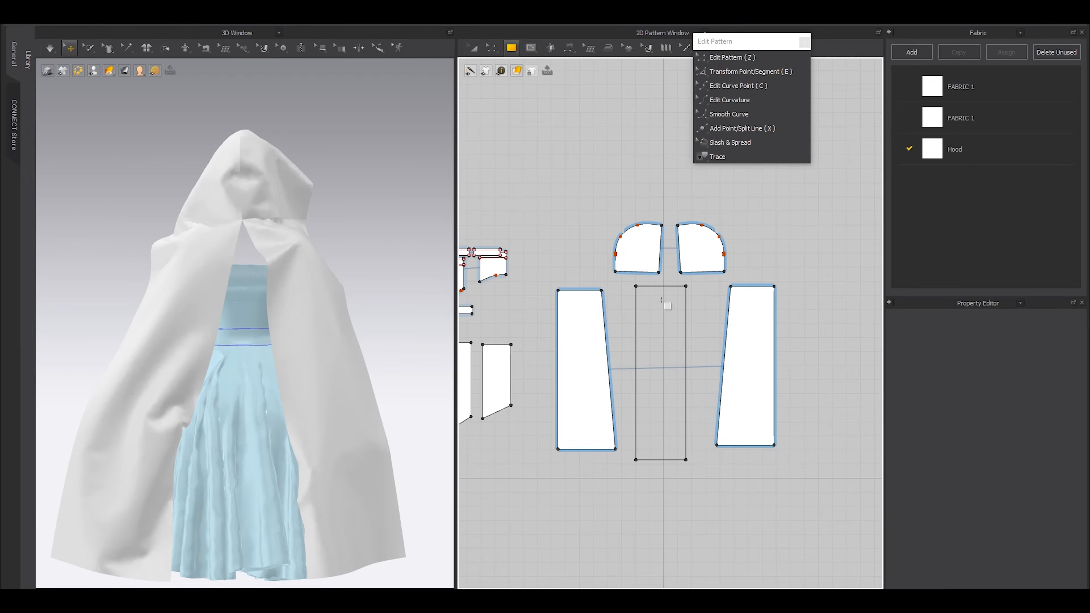
scroll(655, 298, "up", 4)
scroll(681, 313, "down", 3)
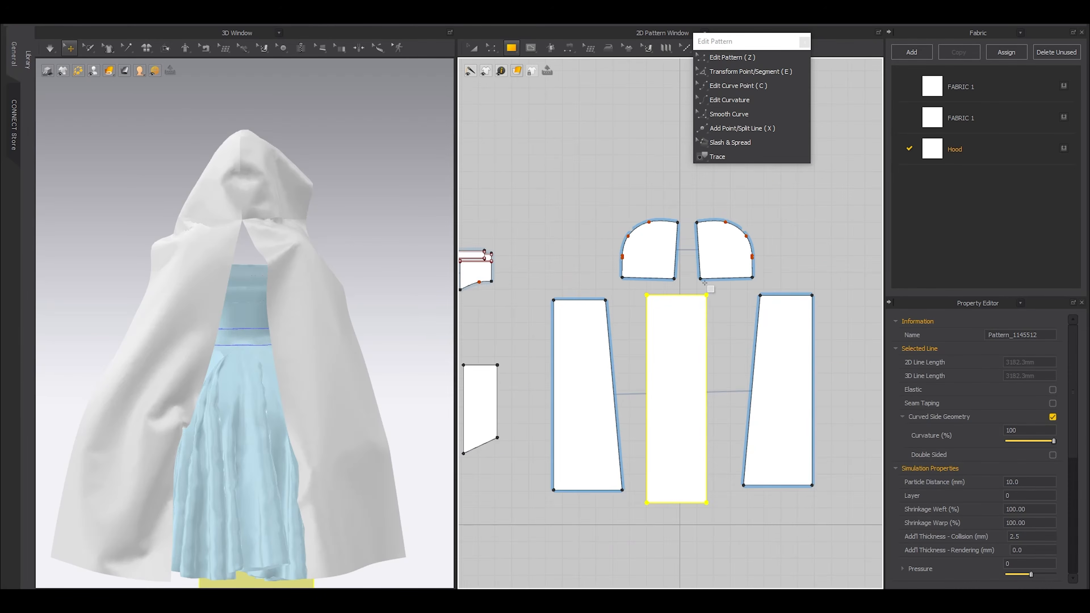
Step: Turn the rectangle into a tall triangle by adding a midpoint on its top edge and deleting both top corners
scroll(669, 304, "up", 3)
key("x")
key("z")
left_click_drag(585, 299, 672, 331)
left_click_drag(723, 296, 684, 320)
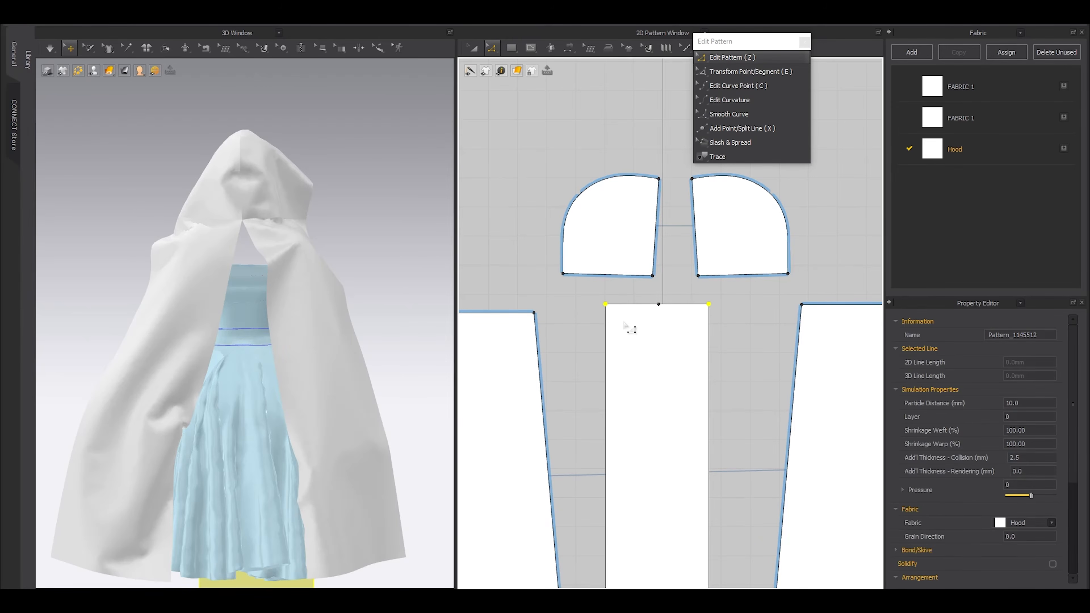
key("Delete")
scroll(625, 323, "down", 4)
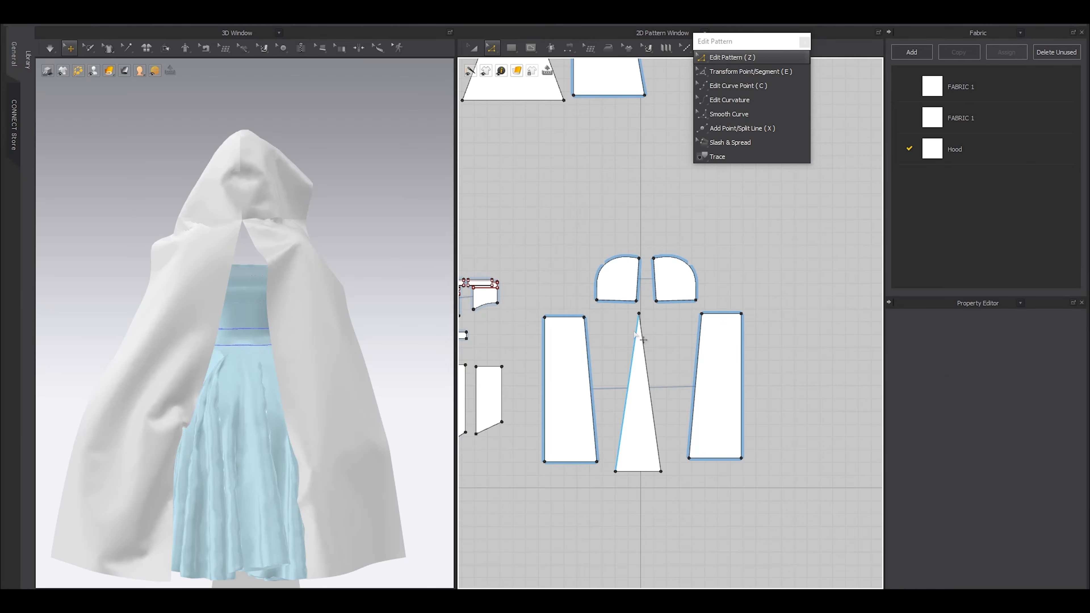
Step: Sew the triangle's left edge to the slanted inner edge of the left cape panel
scroll(635, 331, "up", 3)
key("n")
left_click(552, 357)
left_click(637, 342)
scroll(635, 342, "down", 1)
middle_click_drag(620, 440, 642, 417)
scroll(629, 459, "up", 4)
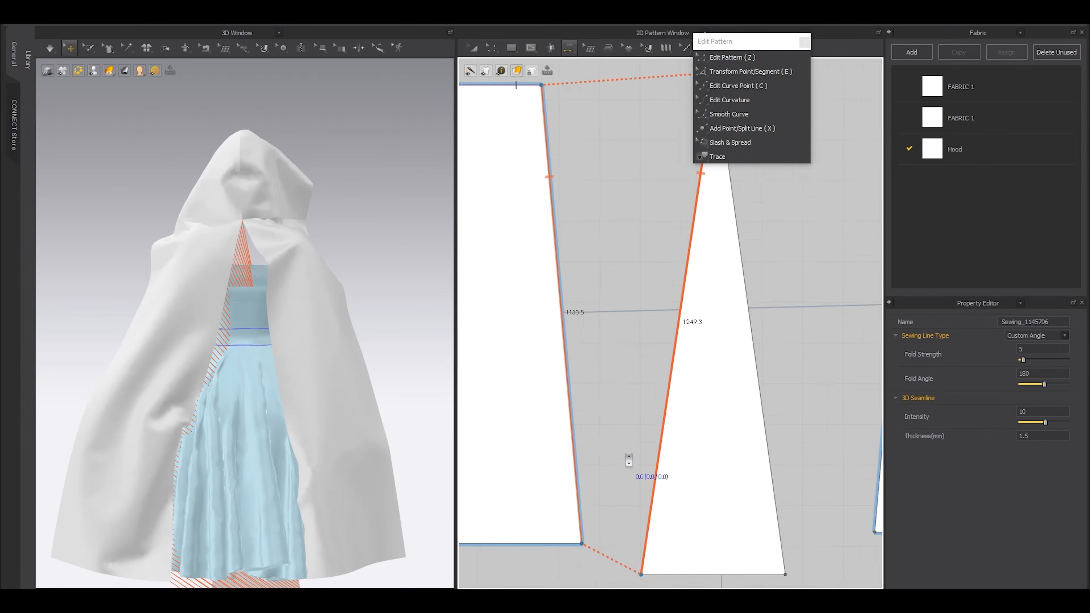
middle_click_drag(628, 460, 675, 383)
Step: Compare the two sewn edges and shorten the triangle by raising its bottom edge
key("z")
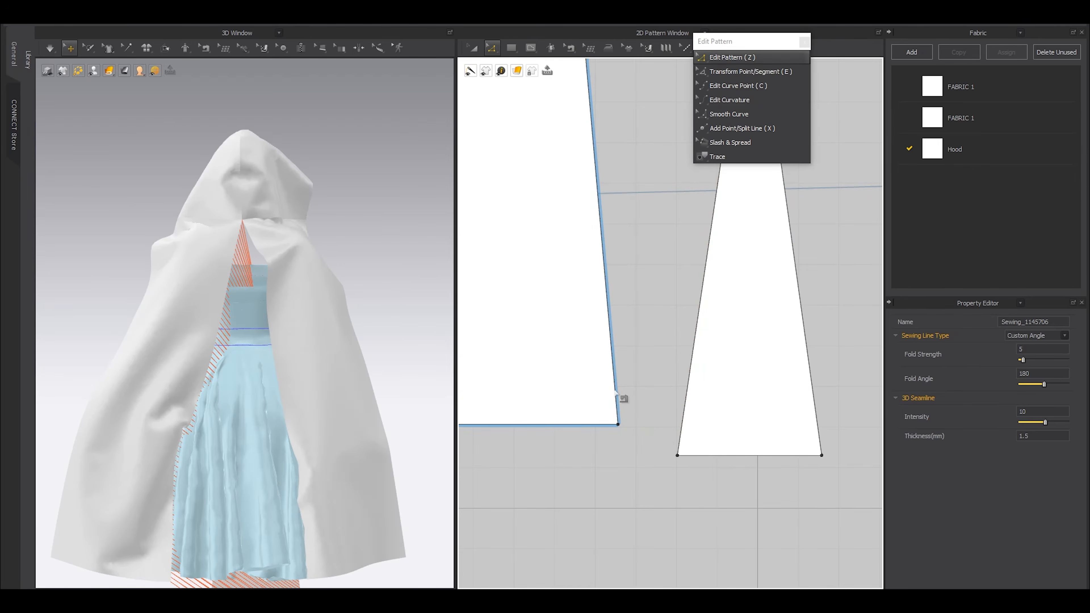
left_click(691, 389)
scroll(693, 387, "down", 3)
scroll(673, 257, "up", 3)
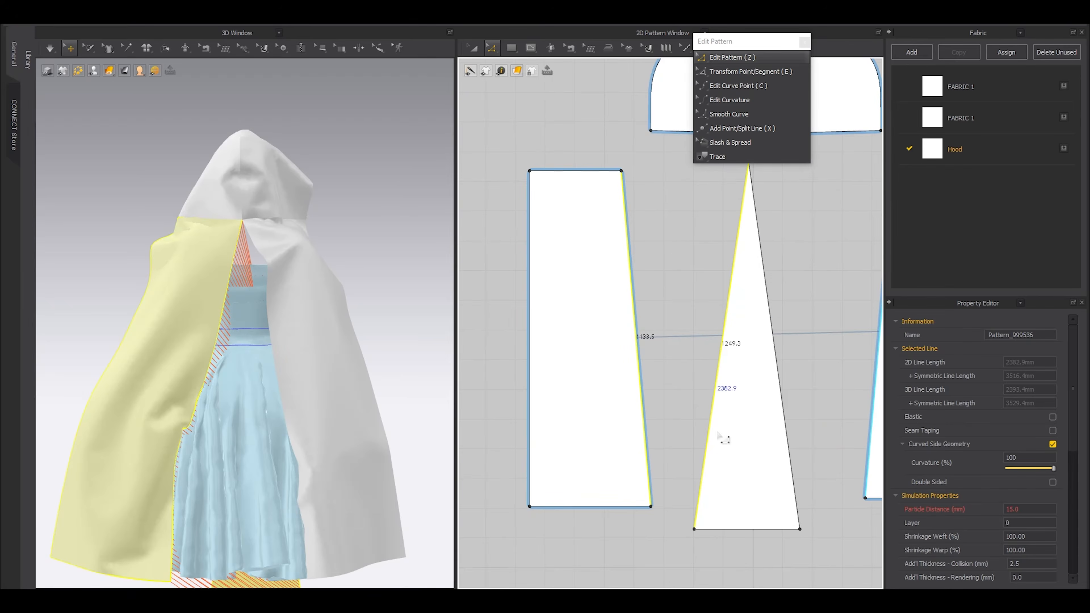
left_click_drag(724, 530, 728, 471)
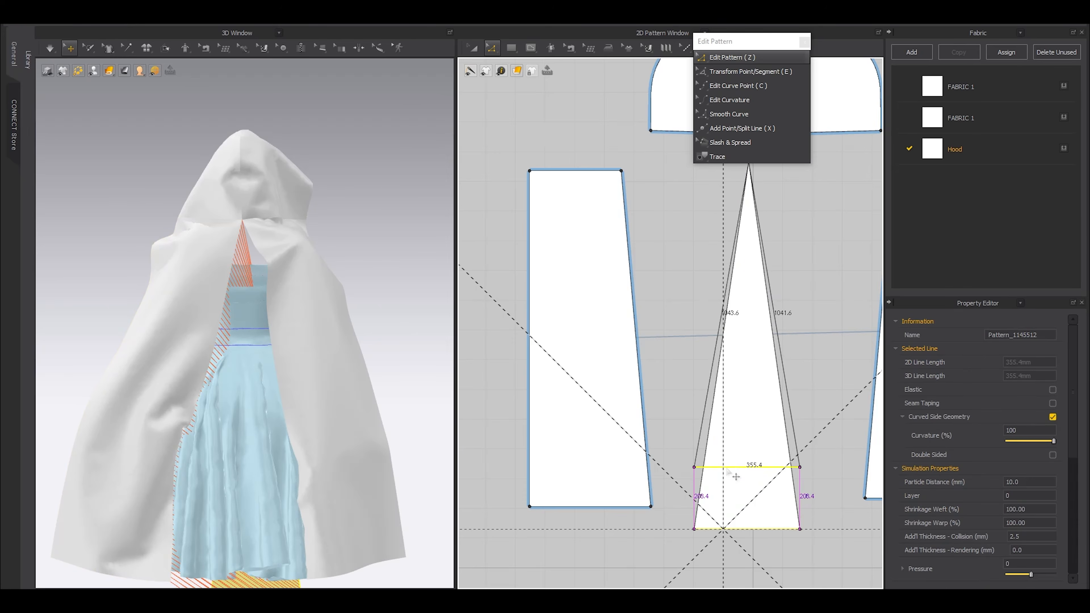
left_click_drag(714, 362, 715, 368)
Step: Fine-tune the triangle's bottom edge so its sewn side matches the cape panel's edge at 1133.5 mm
scroll(720, 469, "up", 3)
left_click(725, 515)
left_click_drag(732, 466, 687, 366)
key("x")
key("z")
left_click_drag(732, 420, 732, 540)
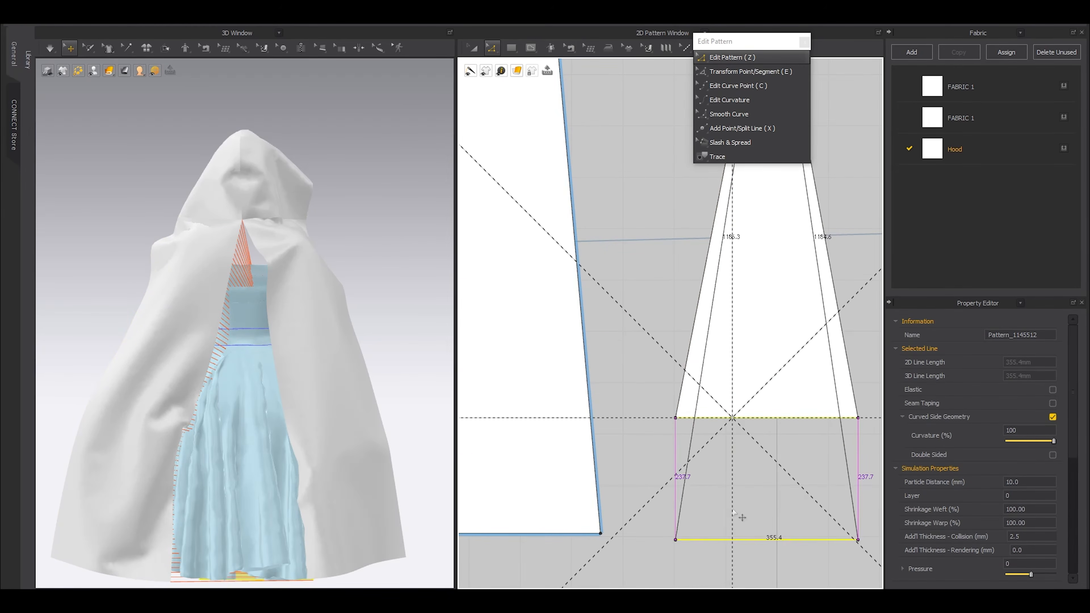
middle_click_drag(726, 416, 734, 351)
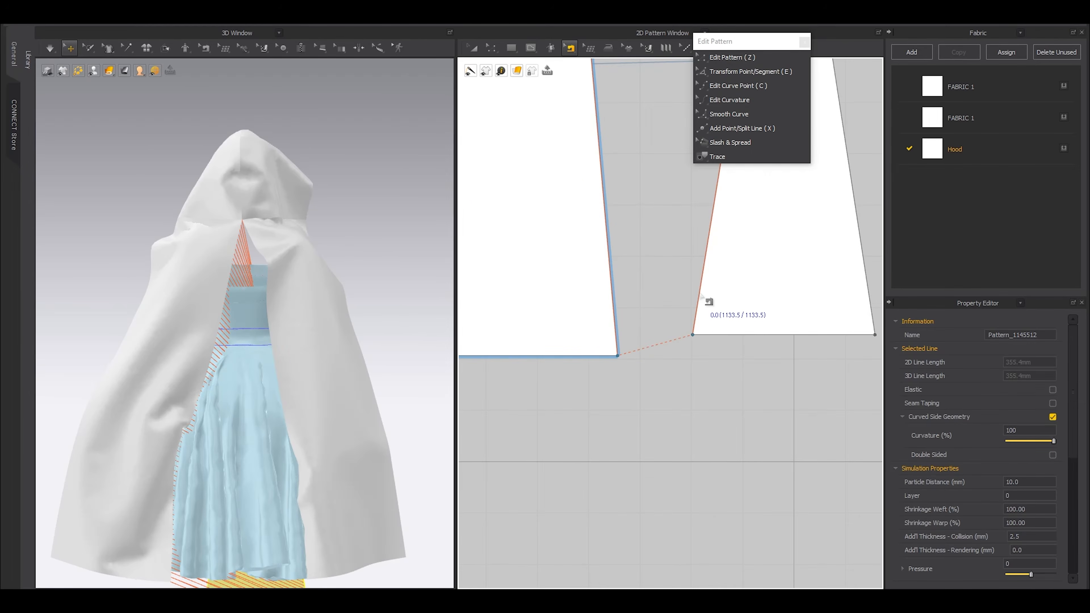
Step: Sew the triangle's right edge to the slanted inner edge of the right cape panel
key("a")
scroll(704, 296, "down", 3)
middle_click_drag(757, 248, 713, 465)
scroll(713, 465, "down", 2)
key("n")
left_click(722, 413)
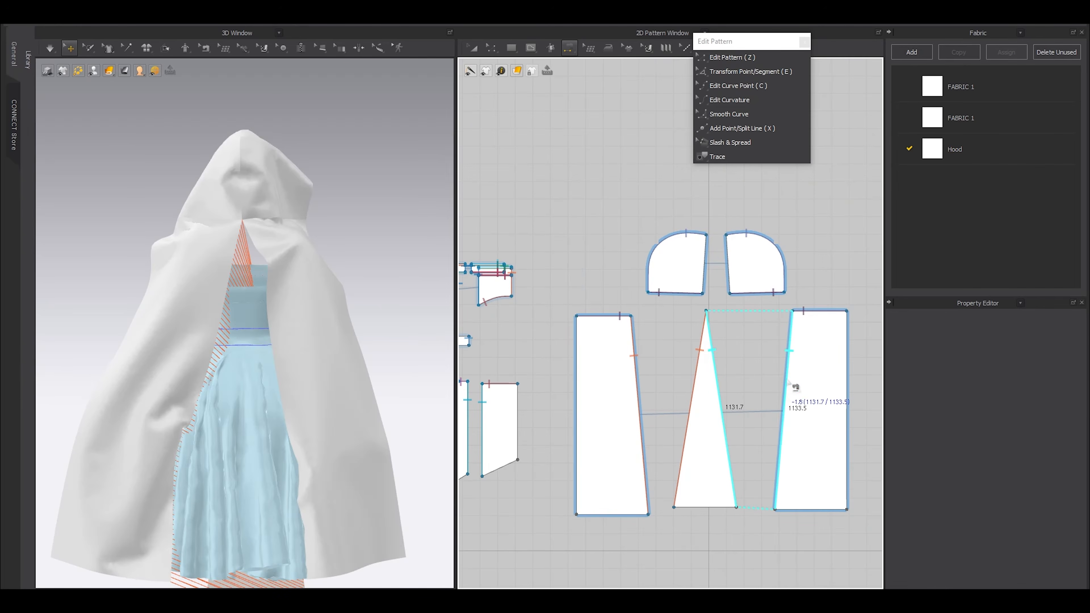
scroll(284, 361, "down", 3)
Step: Move the triangular panel into position near the avatar in the 3D window
right_click_drag(284, 361, 352, 413)
left_click_drag(153, 508, 272, 438)
right_click_drag(272, 438, 284, 515)
left_click(278, 514)
middle_click_drag(279, 514, 302, 440)
right_click_drag(304, 408, 311, 377)
left_click_drag(311, 377, 258, 382)
Step: Select the hood pieces and both cape panels in 3D and freeze them
left_click(277, 294)
left_click(224, 221)
right_click_drag(163, 343, 288, 355)
left_click(278, 354, "shift")
left_click(156, 345, "shift")
key("ctrl+k")
left_click(178, 252)
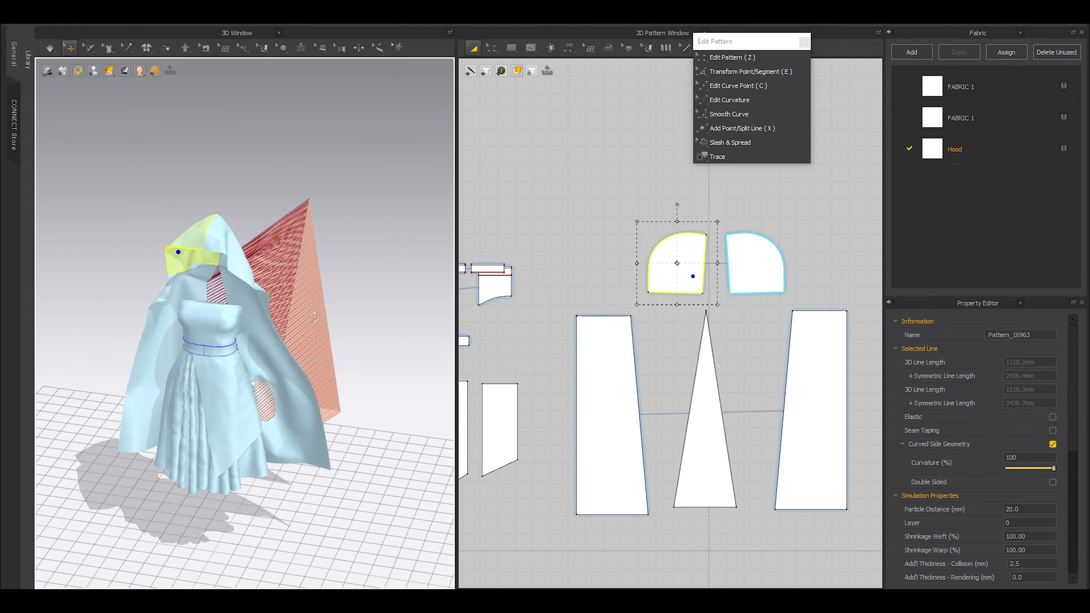
Step: Set the triangular panel's particle distance to 15 mm
right_click_drag(272, 288, 315, 372)
left_click(292, 373)
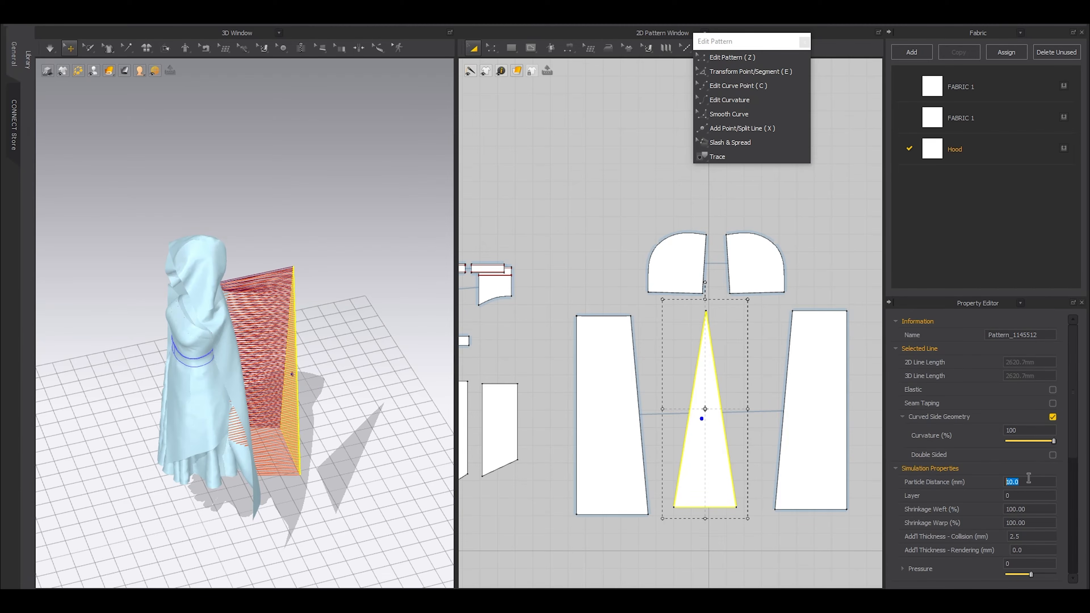
key("Return")
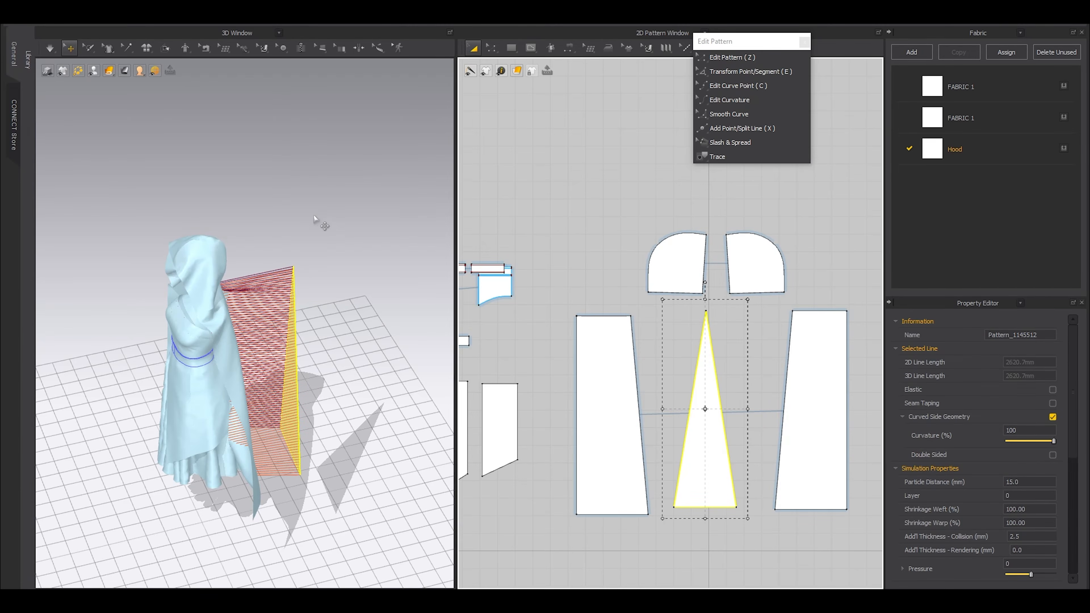
Step: Place the triangular panel over the cape's back opening and simulate it to close its seams
left_click(321, 224)
right_click_drag(321, 224, 304, 345)
right_click_drag(372, 437, 251, 404)
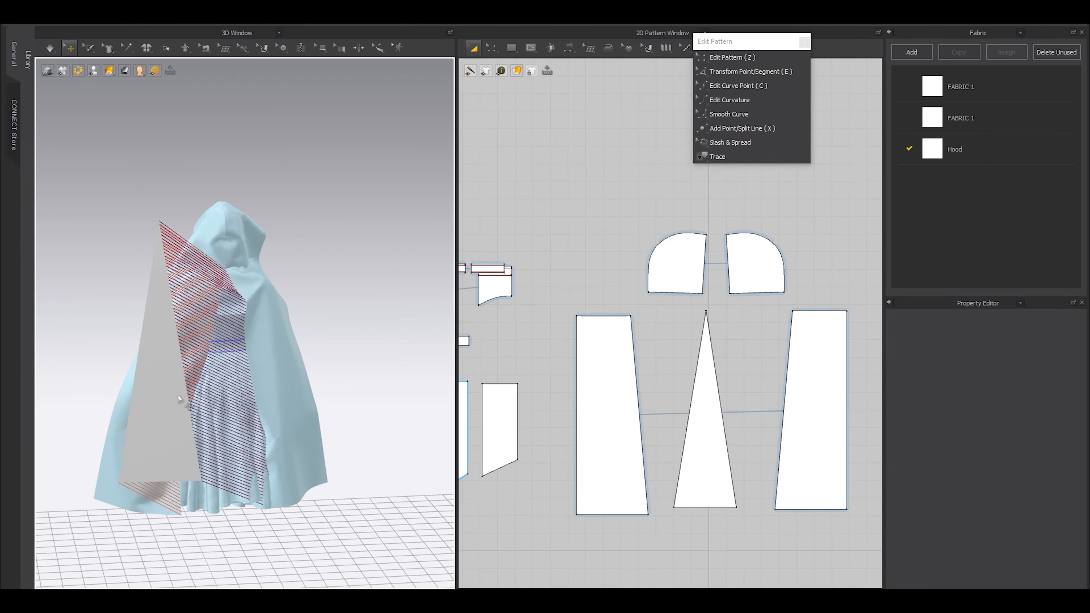
left_click(245, 434)
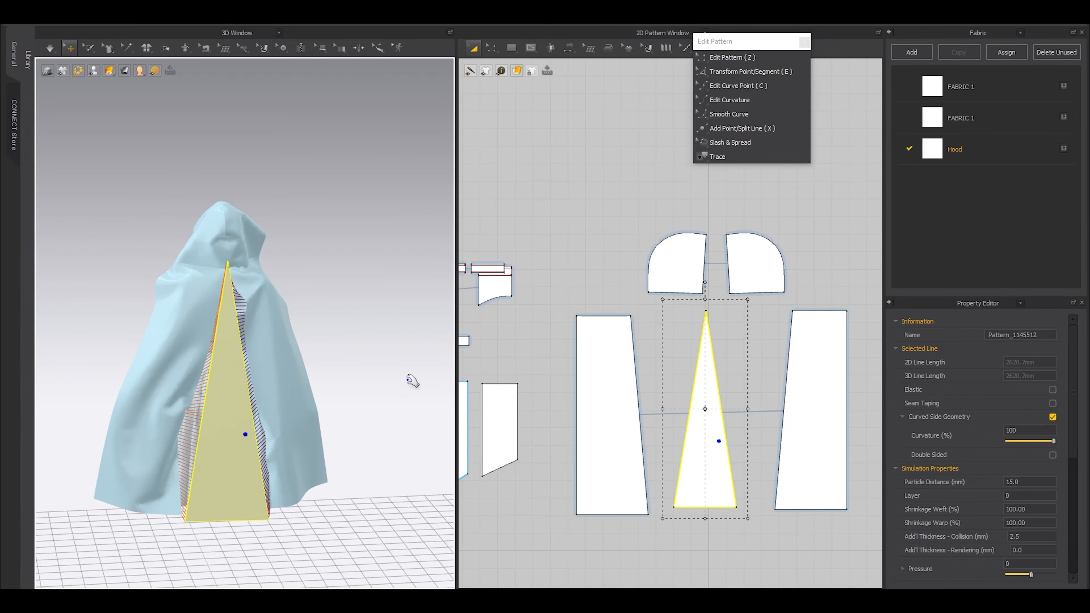
key("space")
key("space")
scroll(266, 438, "up", 3)
right_click_drag(360, 401, 275, 424)
Step: Deactivate the triangular panel with its sewing, and unfreeze both cape panels
right_click(248, 351)
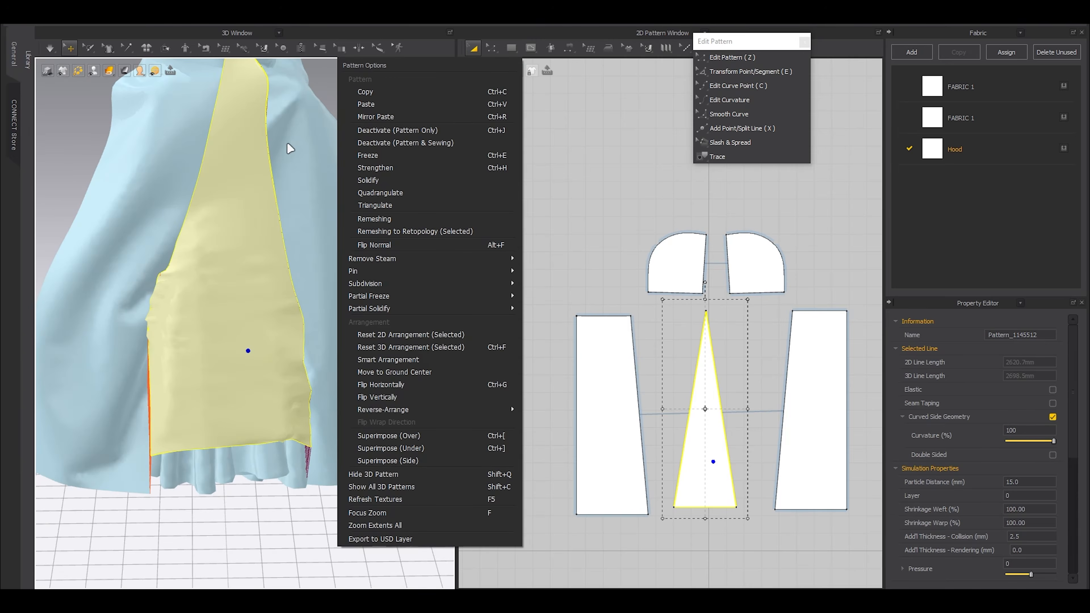
left_click(391, 143)
left_click(316, 235)
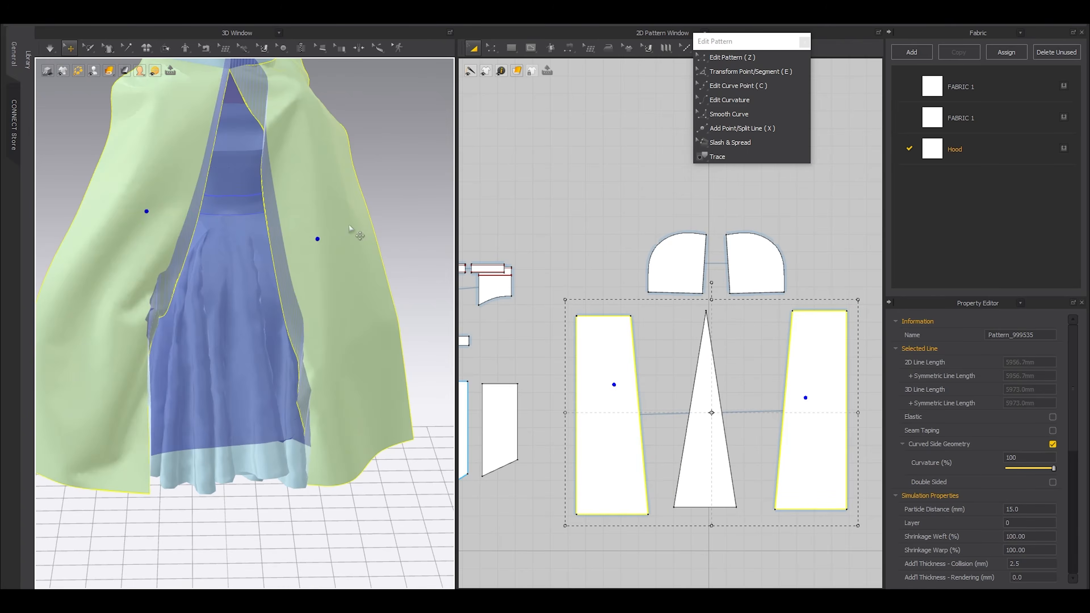
key("Escape")
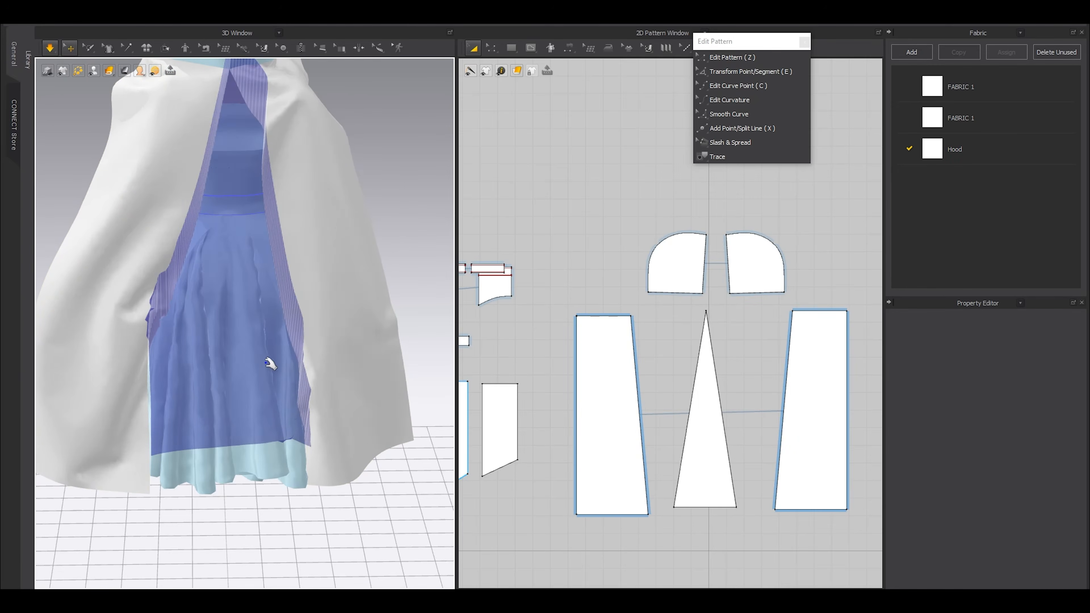
Step: Simulate the cape panels, pull the right panel's lower corner to adjust its drape, and freeze both panels again
right_click_drag(268, 365, 282, 346)
left_click(329, 418)
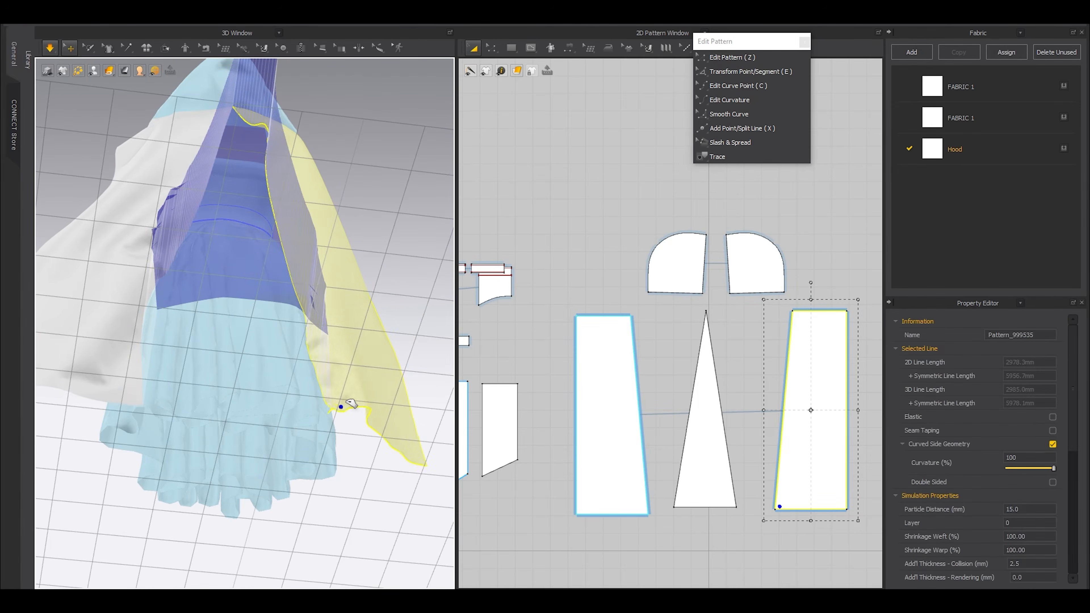
left_click(85, 327, "shift")
key("ctrl+k")
left_click(418, 185)
key("space")
right_click_drag(418, 184, 350, 278)
Step: Reactivate the triangular panel and simulate it between the frozen cape panels
left_click(246, 302)
key("ctrl+j")
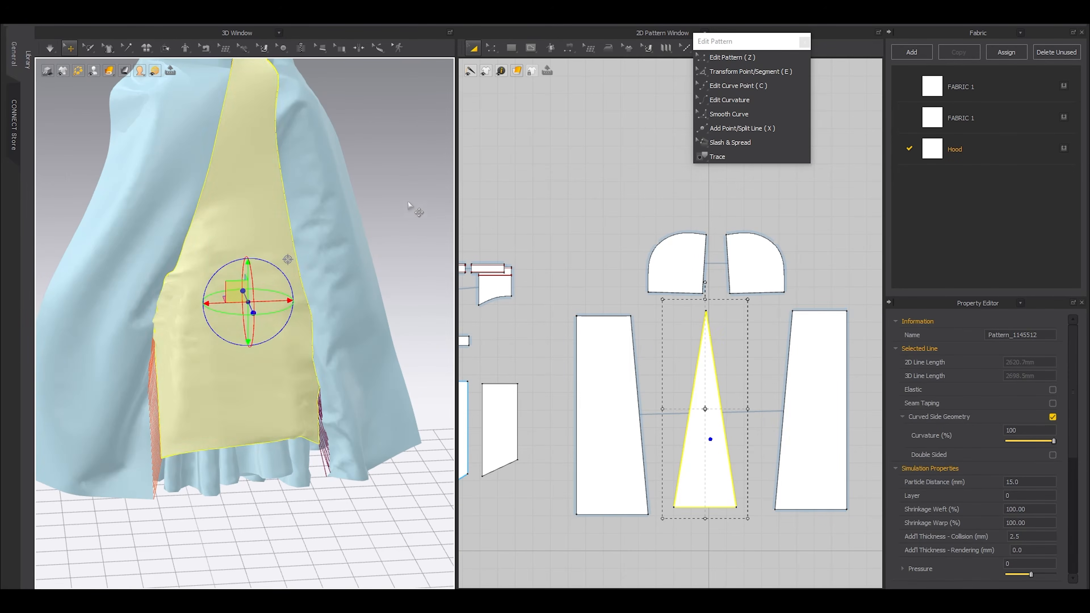
left_click(415, 210)
key("space")
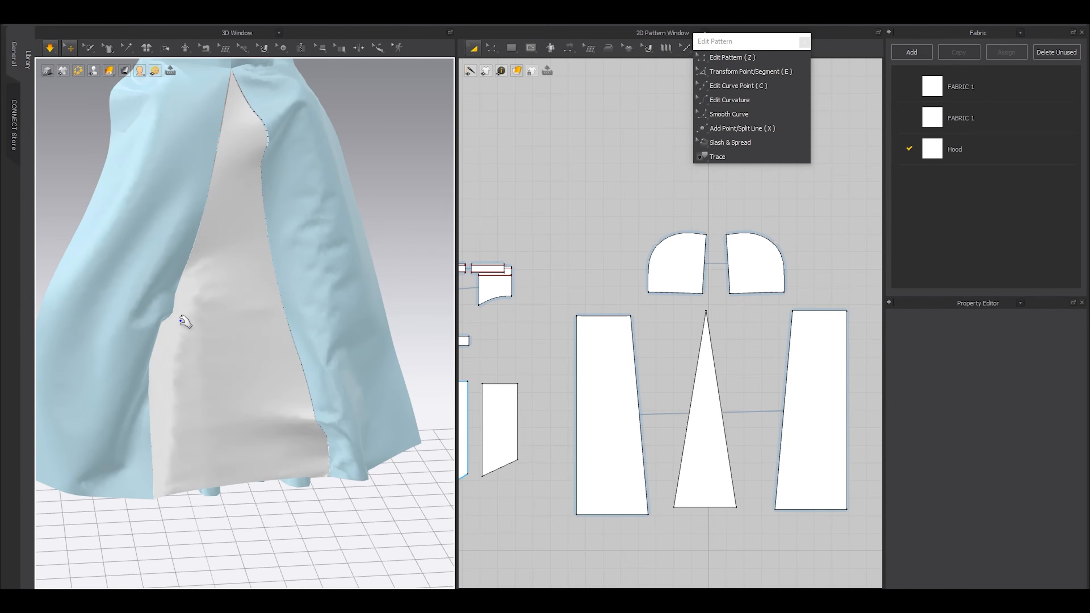
Step: Widen the triangular panel symmetrically at its bottom edge to 499.4 mm with Transform Point/Segment
left_click(295, 345)
scroll(680, 489, "up", 3)
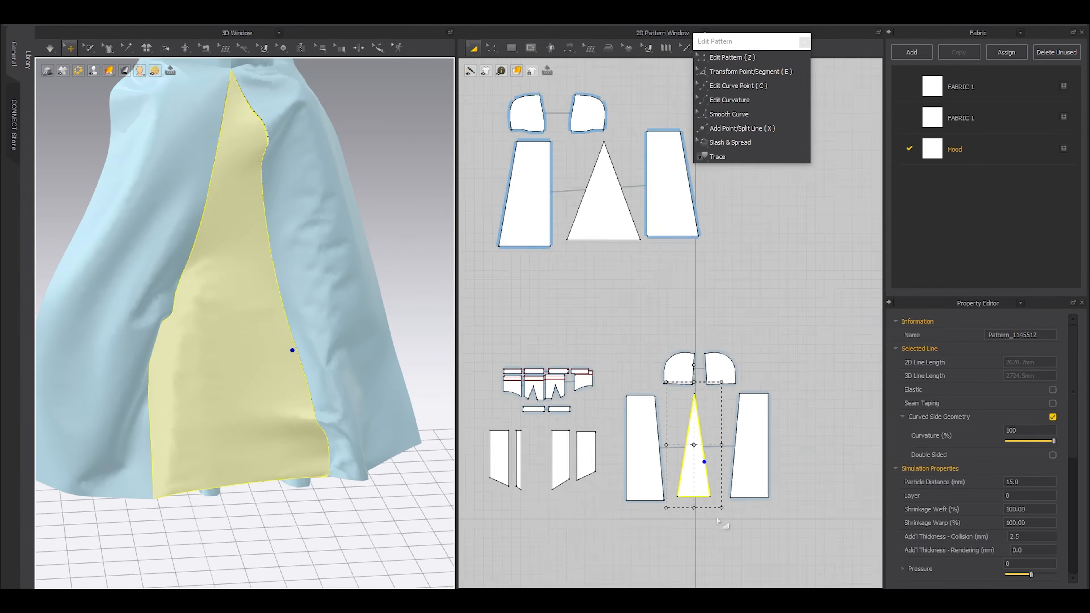
scroll(704, 507, "down", 5)
key("z")
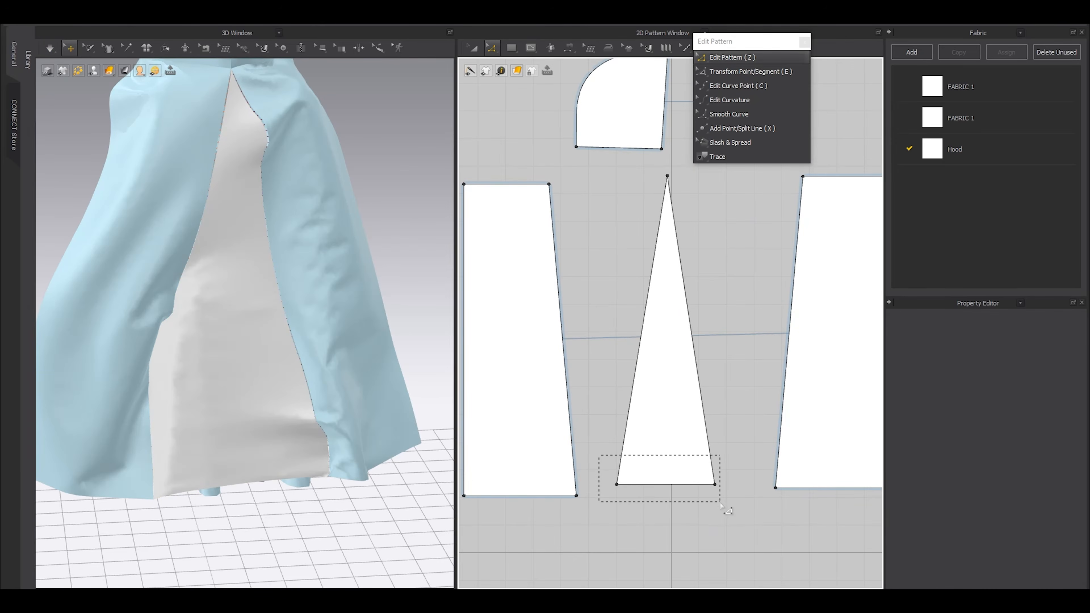
left_click_drag(721, 504, 721, 504)
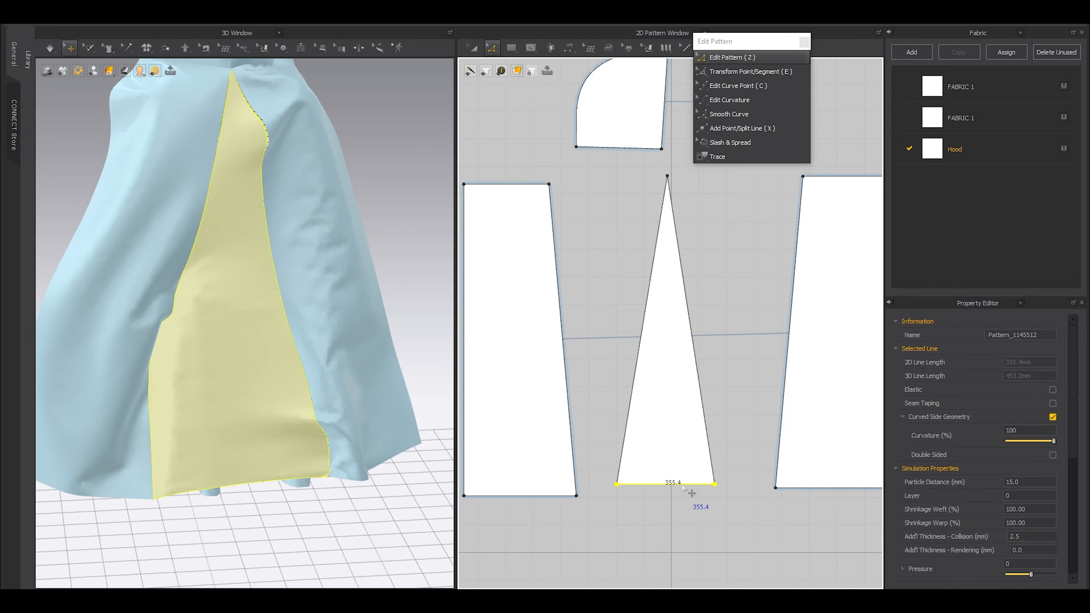
left_click(734, 77)
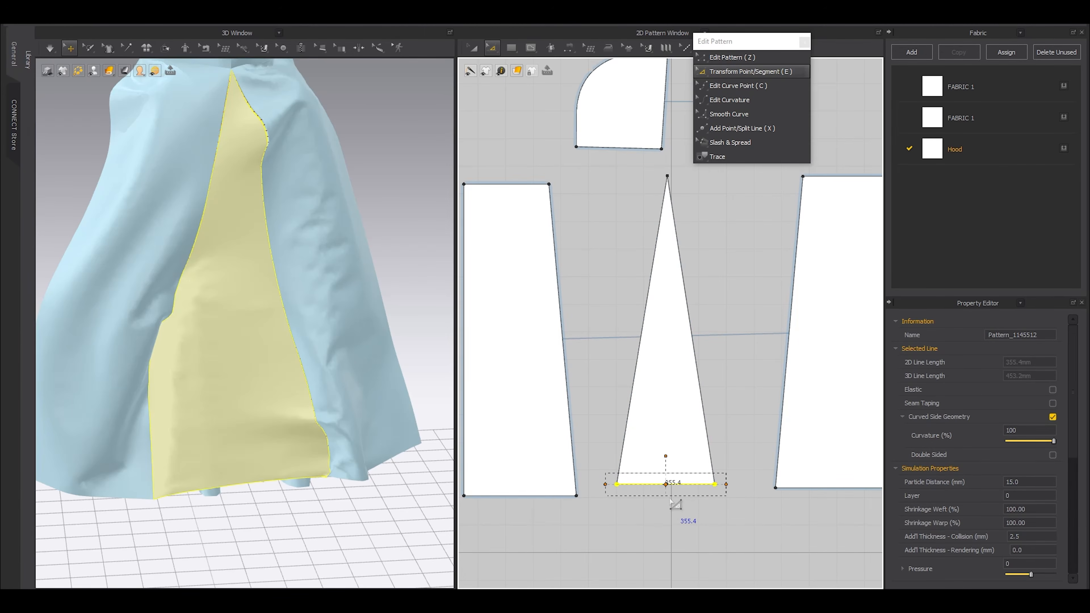
left_click_drag(726, 484, 768, 484)
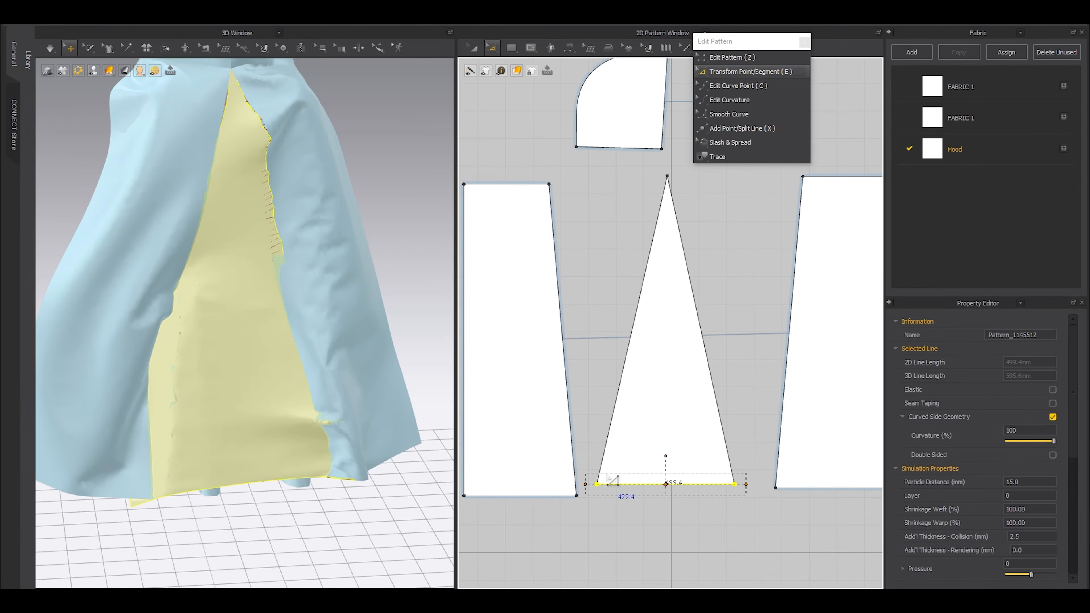
Step: Compare the triangular panel's side seam with the cape's, and raise its bottom edge so the sewn lengths match
key("b")
left_click(623, 401)
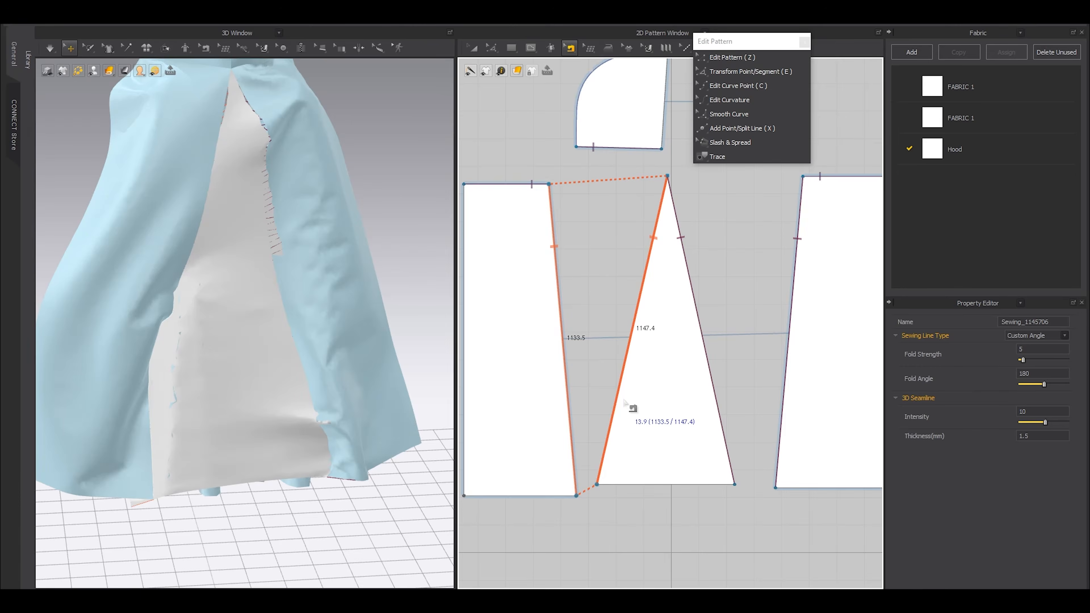
scroll(625, 401, "up", 4)
key("z")
left_click_drag(695, 430, 695, 422)
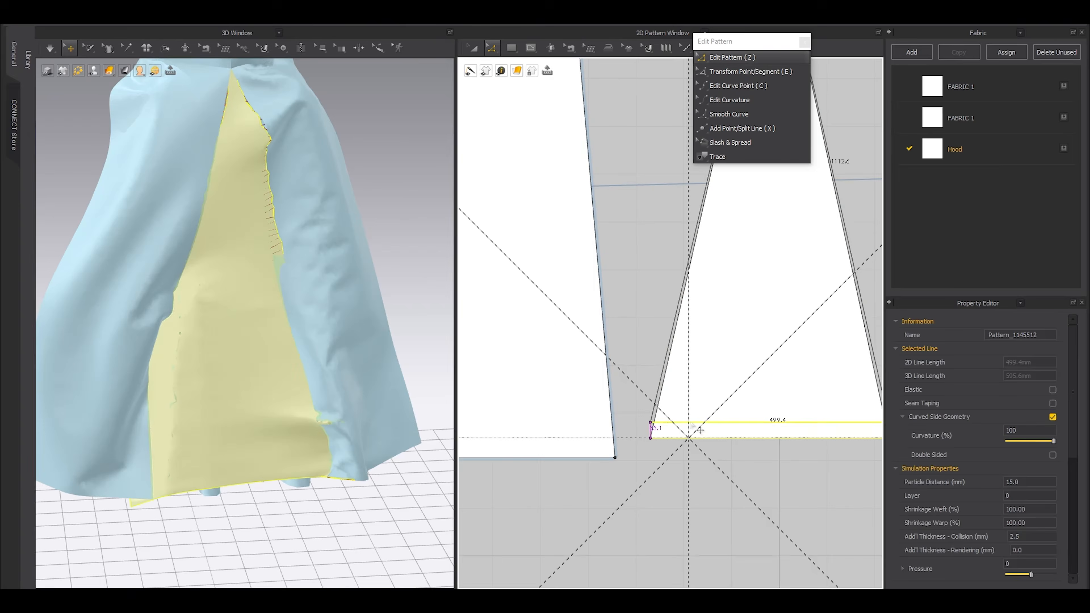
left_click(688, 446)
key("b")
key("z")
left_click(474, 418)
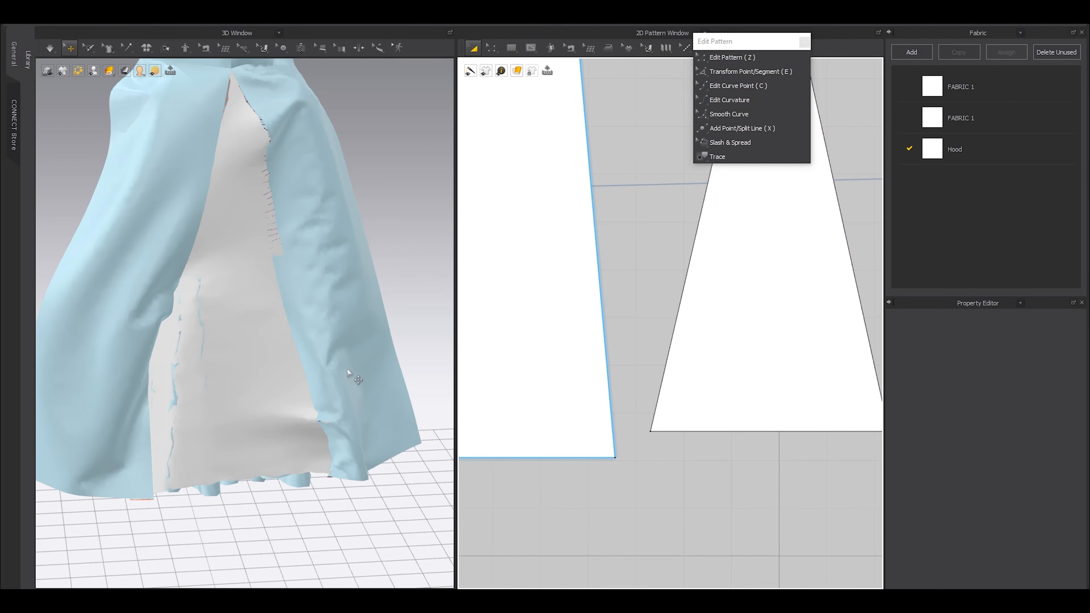
Step: Simulate the widened triangular panel between the frozen cape panels to close its side seams
left_click(315, 399)
right_click_drag(318, 401, 263, 429)
key("space")
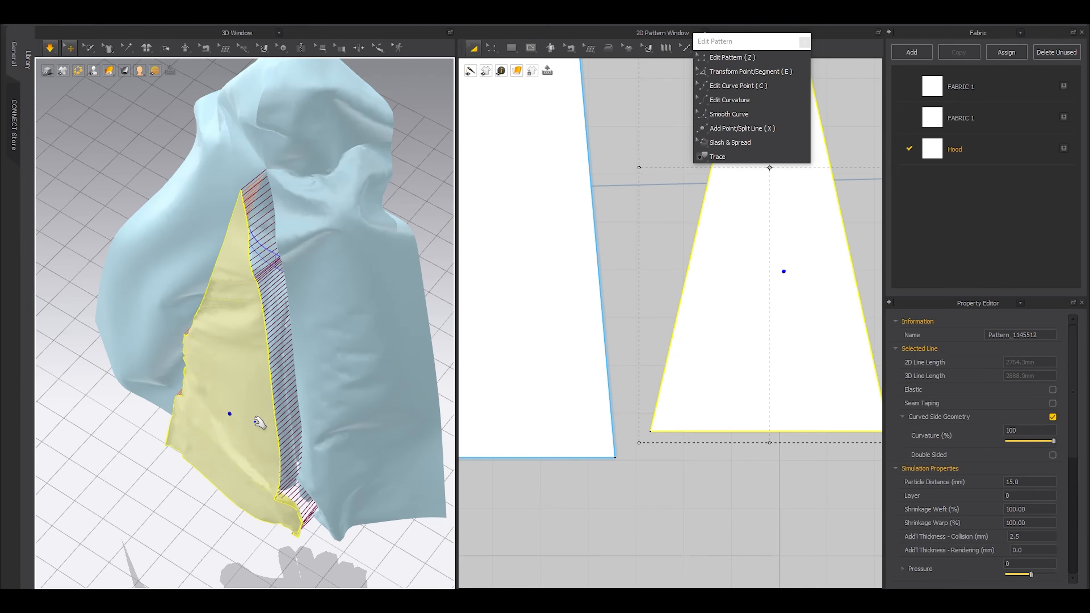
scroll(260, 449, "down", 5)
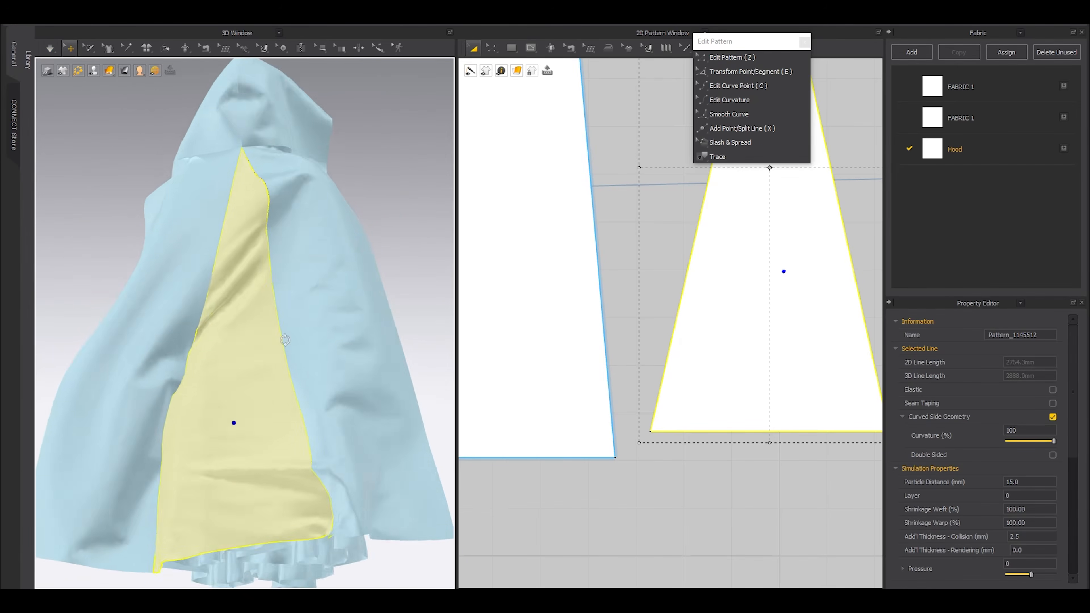
key("space")
Step: Unfreeze both cape panels and simulate them with the triangular panel, pulling both cape panels to adjust their drape
left_click(206, 293)
left_click(277, 351, "shift")
key("ctrl+k")
left_click(350, 315)
right_click_drag(350, 315, 300, 348)
key("space")
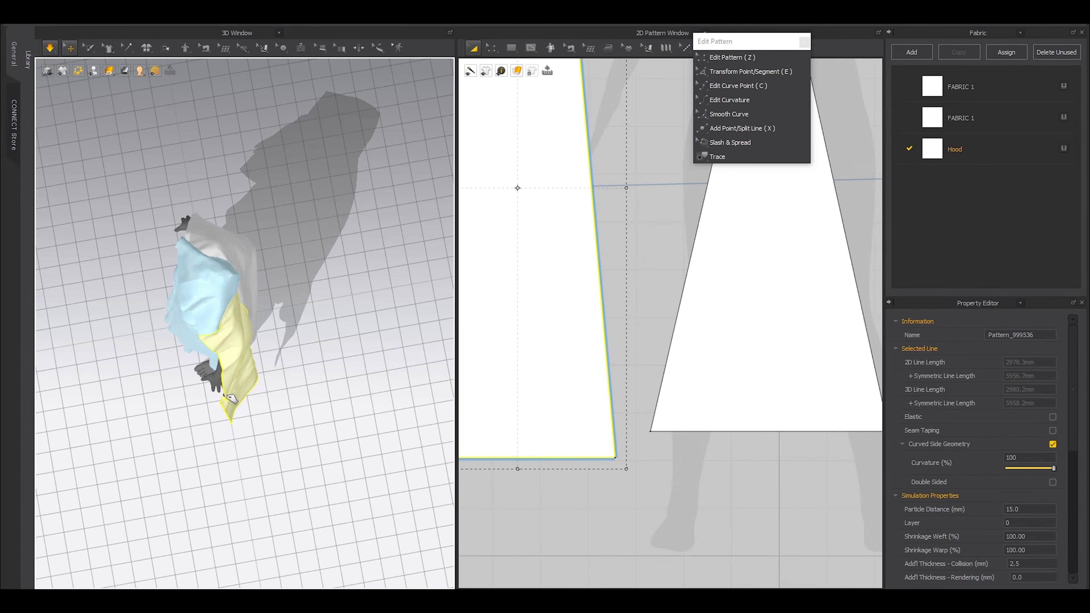
right_click_drag(232, 400, 316, 377)
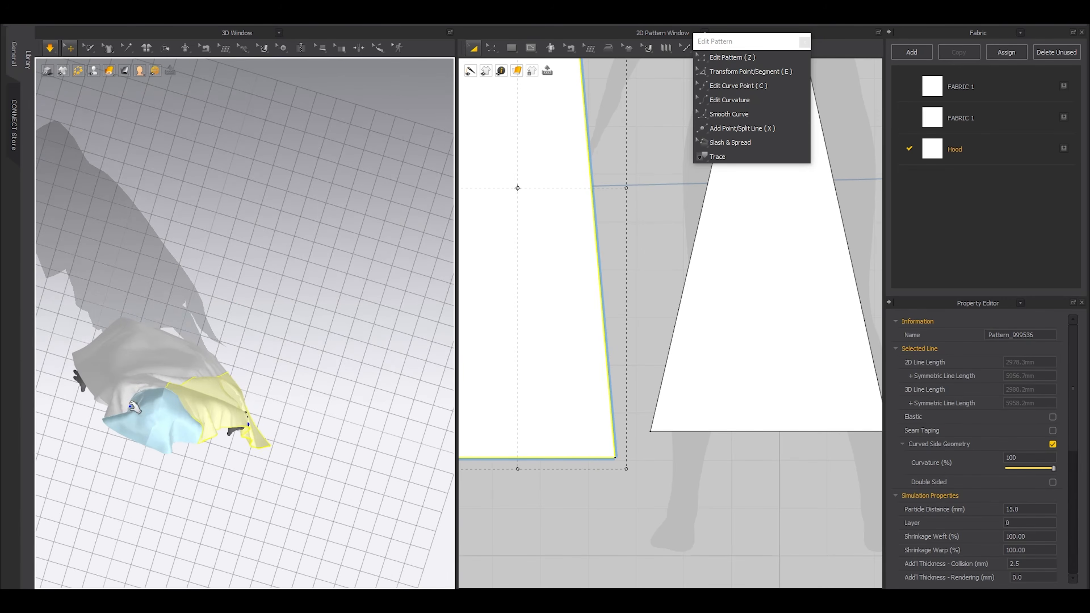
middle_click_drag(134, 407, 242, 393)
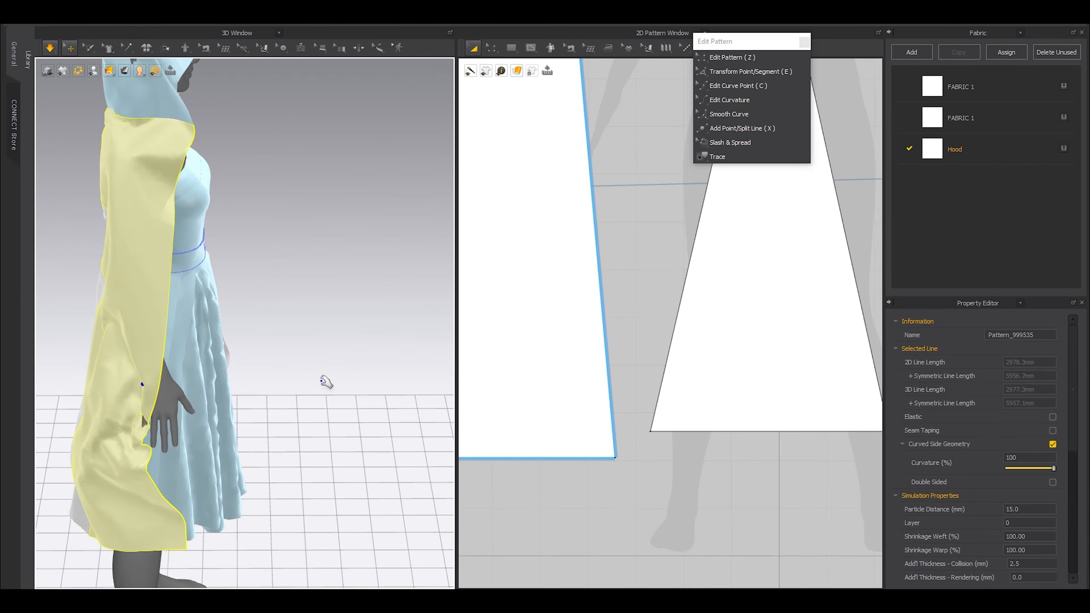
key("space")
Step: Hide the avatar and simulate the garment, pulling the selected cape panel's lower corner in toward the dress
key("shift+a")
right_click_drag(322, 381, 287, 369)
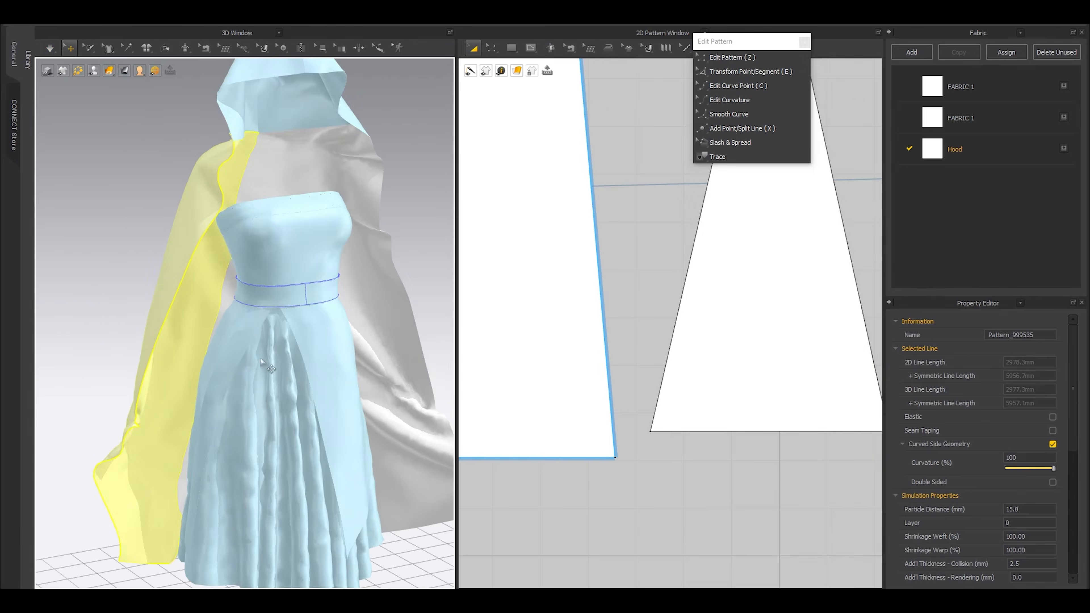
scroll(287, 369, "down", 4)
key("space")
left_click_drag(323, 380, 315, 374)
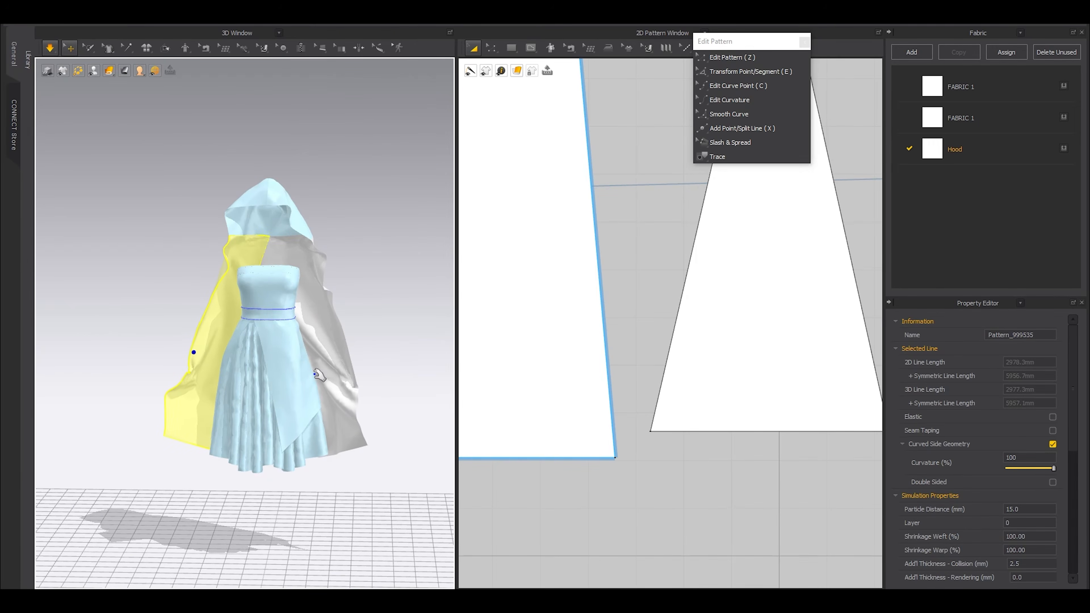
right_click_drag(315, 374, 329, 373)
left_click_drag(178, 432, 190, 441)
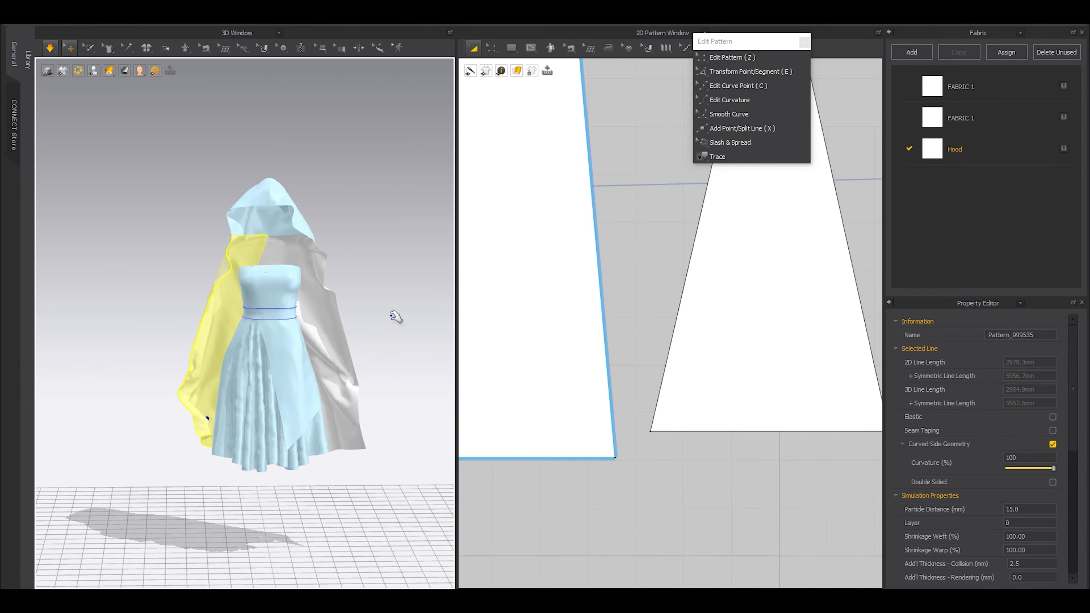
key("space")
Step: Unfreeze both hood pieces and simulate the hood together with the cape
middle_click_drag(322, 275, 327, 341)
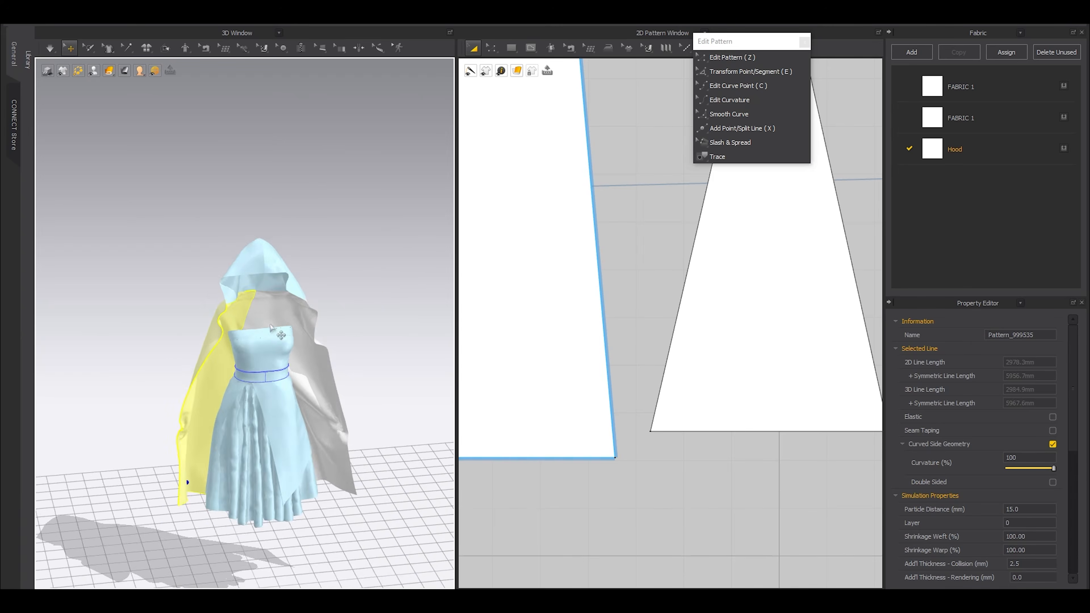
scroll(316, 327, "up", 5)
left_click(216, 233)
left_click(365, 319)
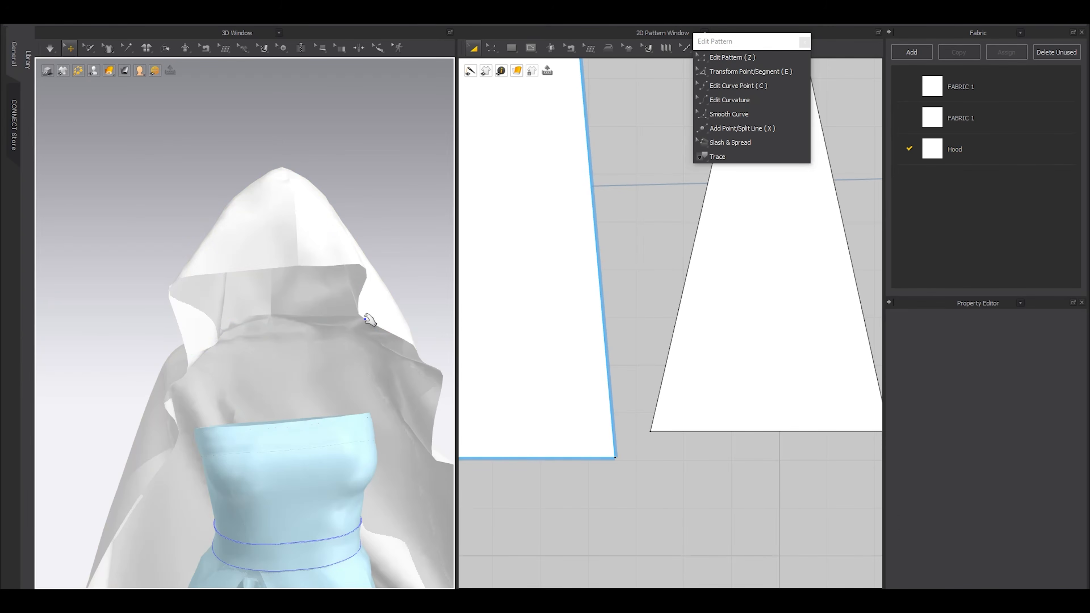
key("space")
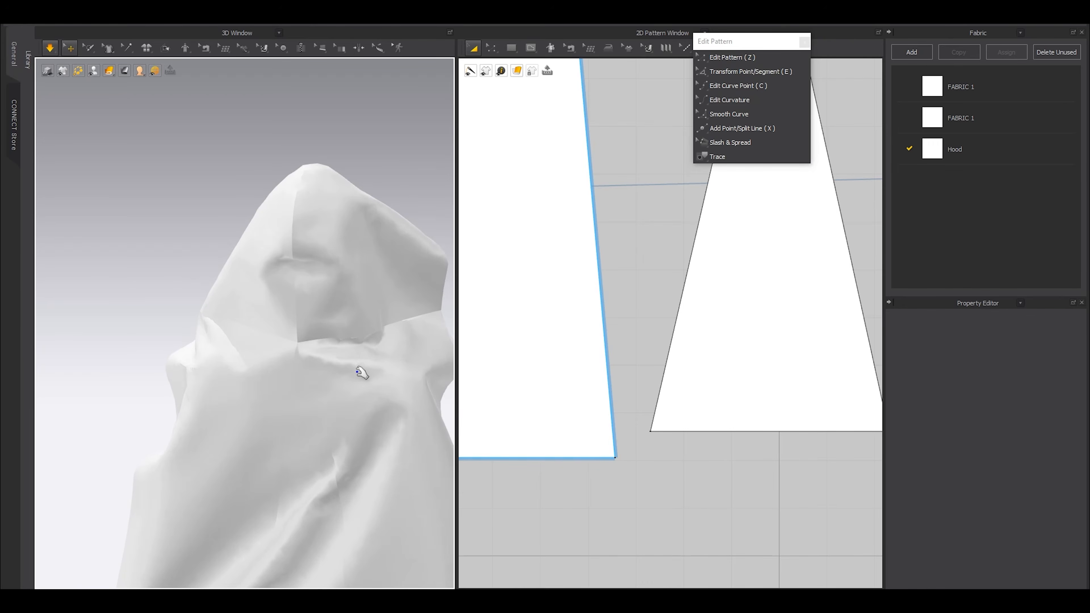
right_click_drag(327, 364, 190, 363)
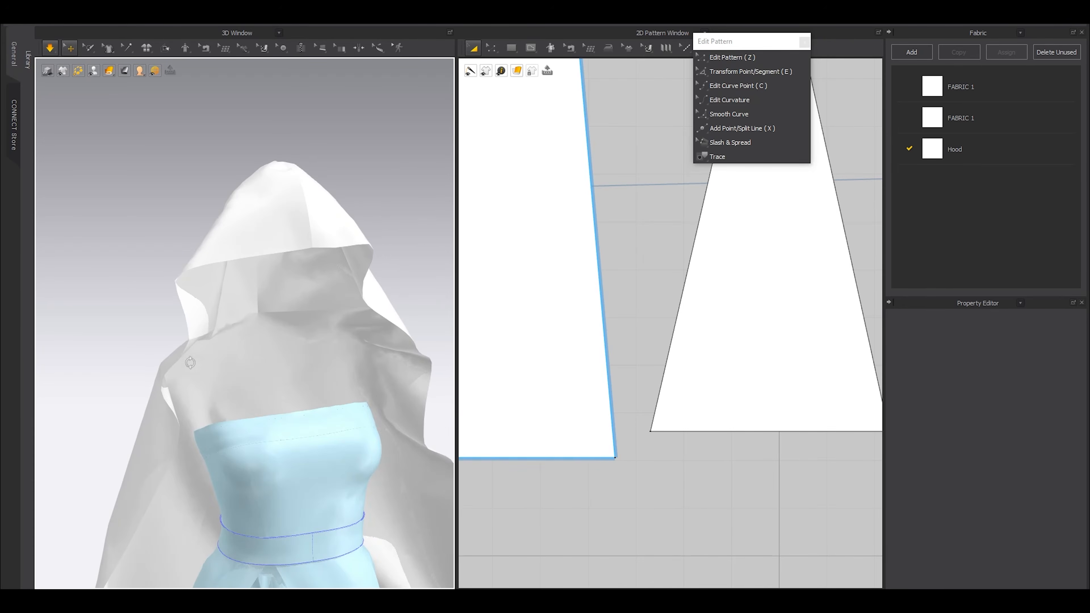
right_click_drag(312, 369, 332, 323)
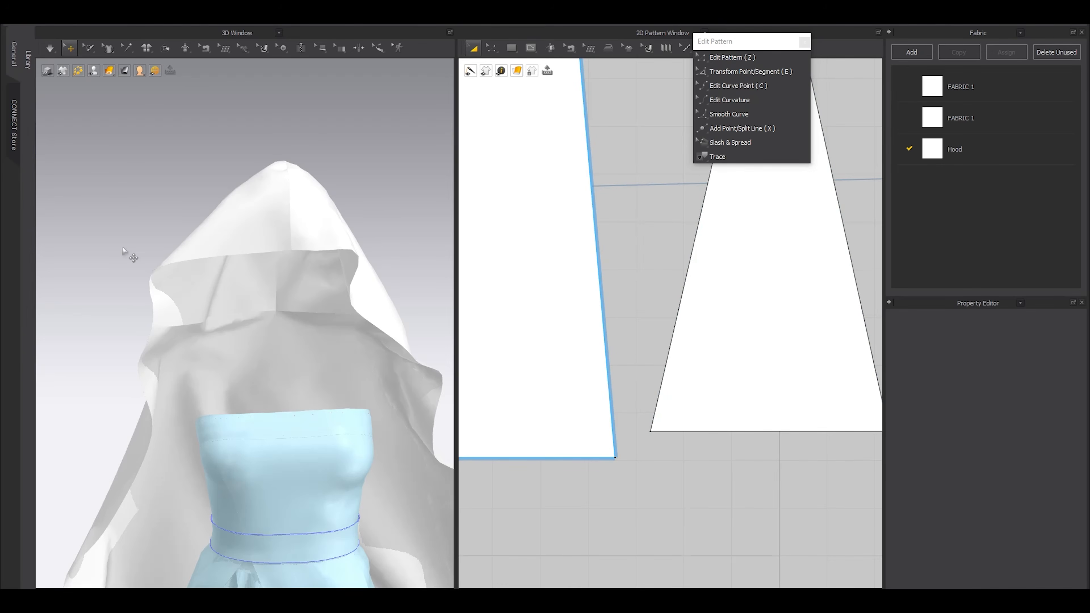
Step: Simulate the hood while pulling the front edges of both hood pieces to open up and shape the hood
middle_click_drag(185, 213, 165, 238)
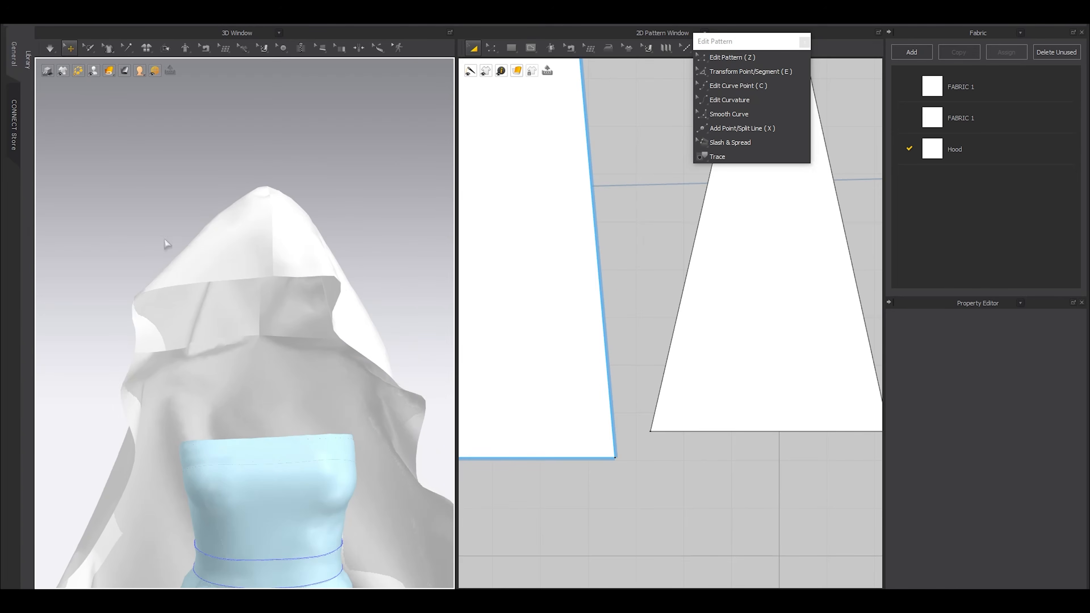
left_click(352, 293)
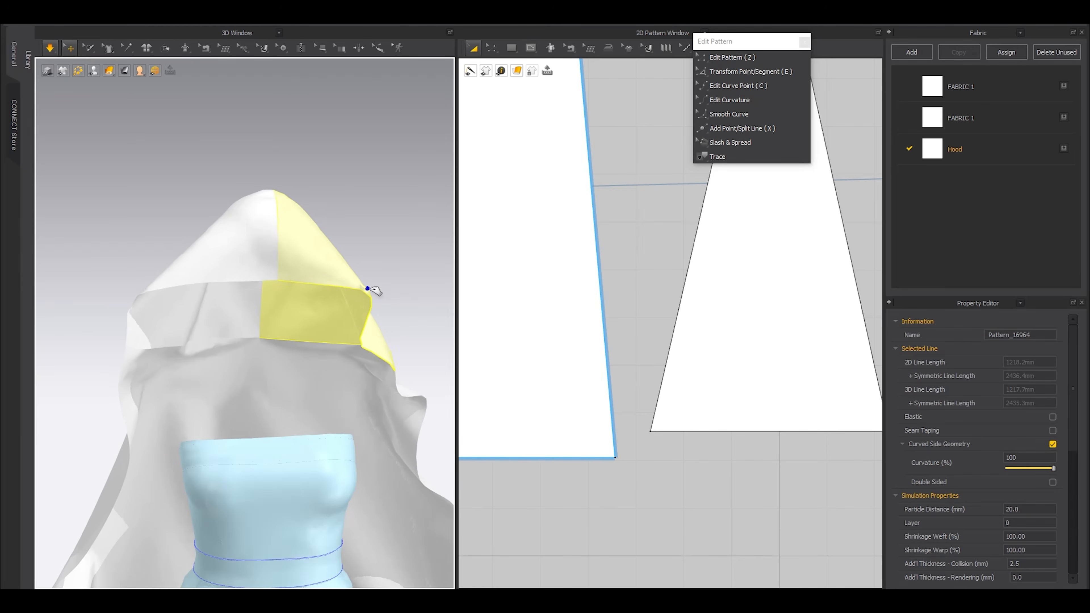
scroll(258, 275, "down", 3)
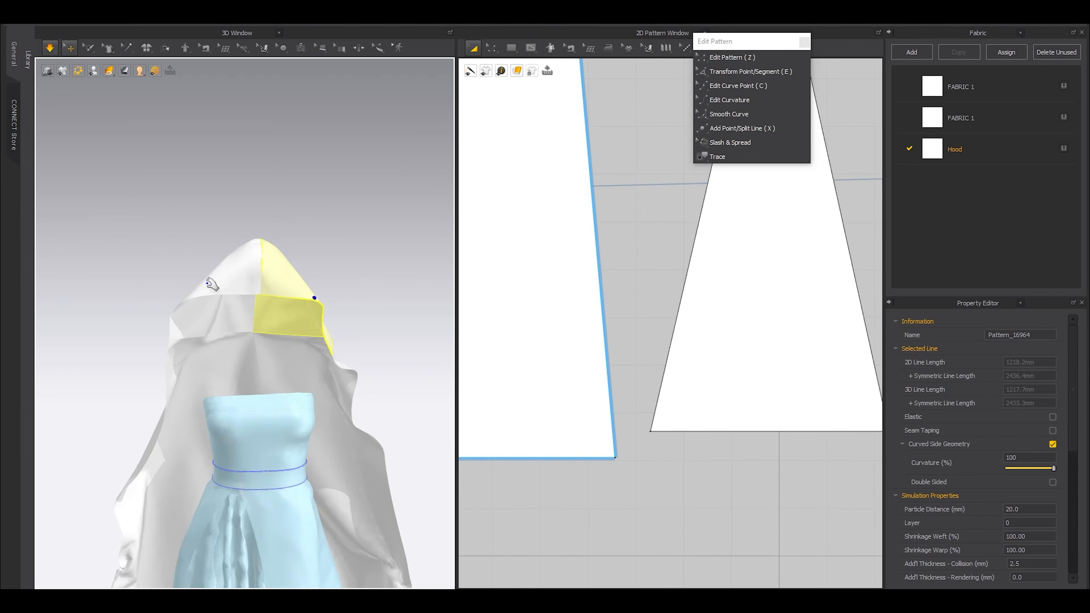
right_click_drag(280, 300, 325, 283)
scroll(282, 306, "up", 3)
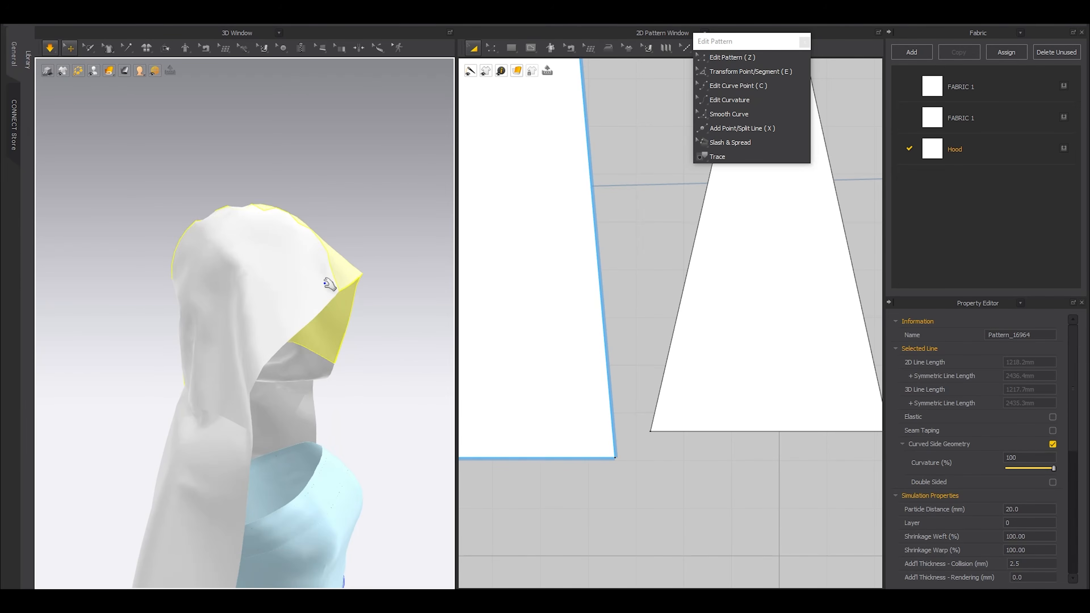
left_click_drag(331, 281, 338, 275)
right_click_drag(386, 299, 360, 268)
left_click_drag(336, 278, 342, 279)
key("space")
right_click_drag(342, 278, 312, 317)
Step: Move the hood pattern's upper front corner slightly outward, and simulate the edited hood
scroll(674, 487, "down", 6)
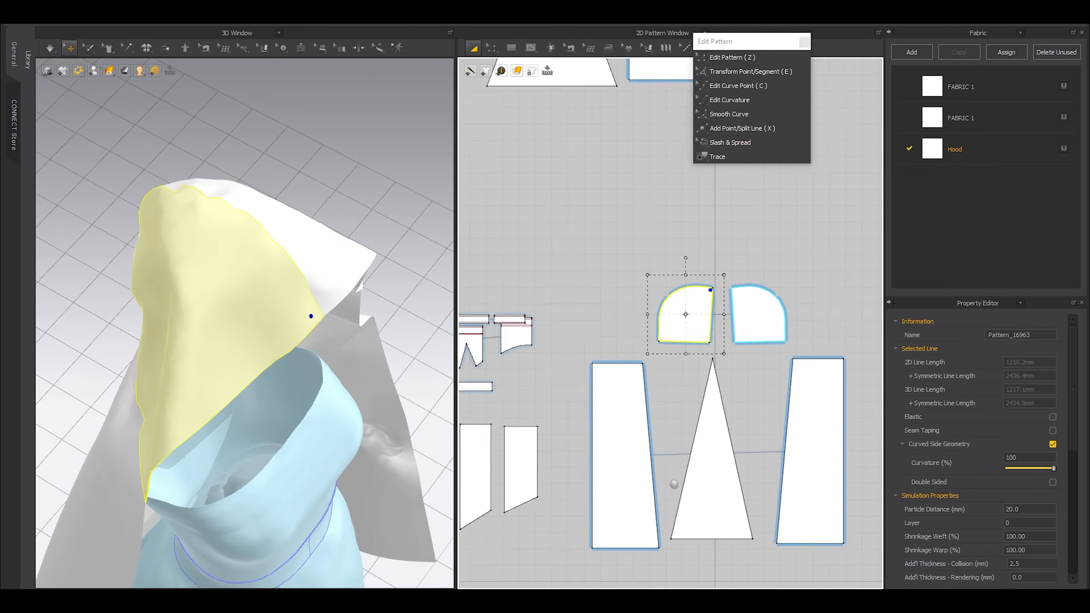
scroll(725, 314, "up", 5)
scroll(735, 257, "up", 5)
key("z")
left_click(650, 259)
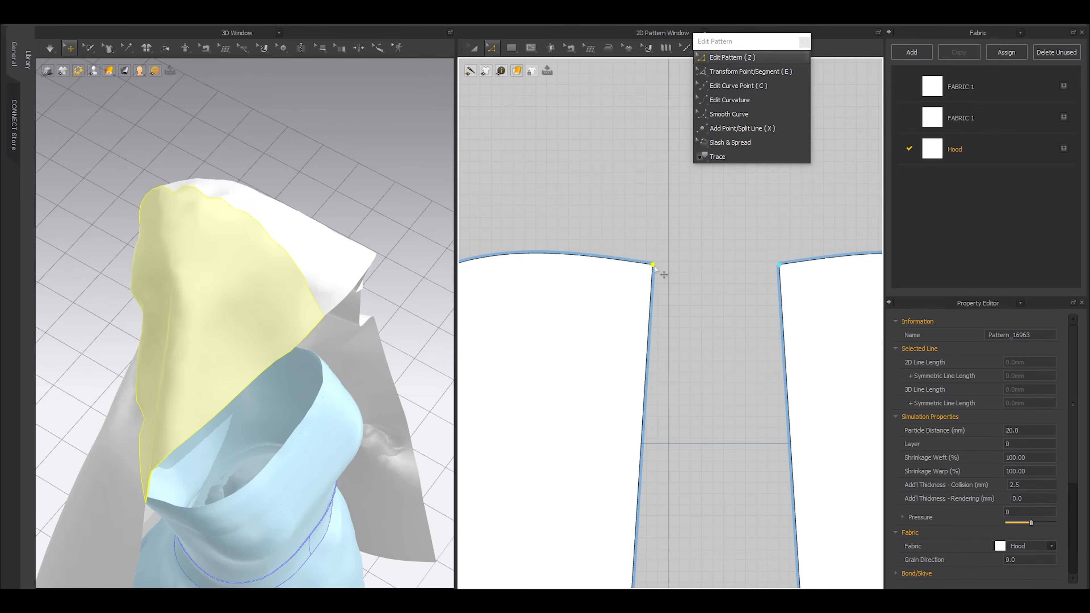
left_click_drag(651, 259, 664, 262)
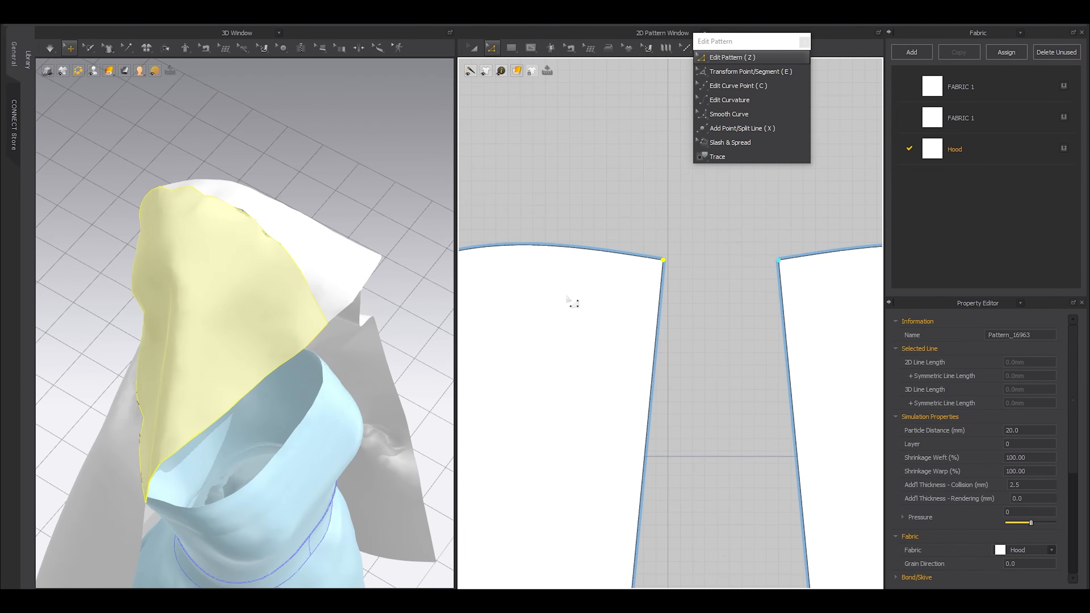
key("space")
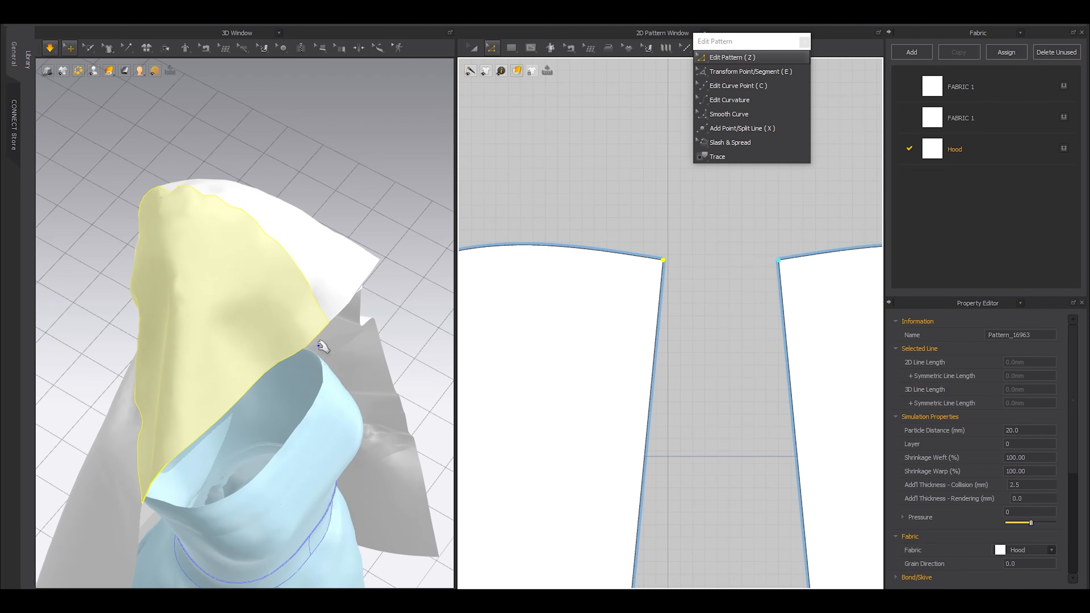
key("space")
right_click_drag(331, 367, 297, 328)
key("c")
middle_click_drag(551, 251, 683, 282)
left_click_drag(681, 277, 680, 281)
key("ctrl+z")
key("ctrl+z")
key("ctrl+z")
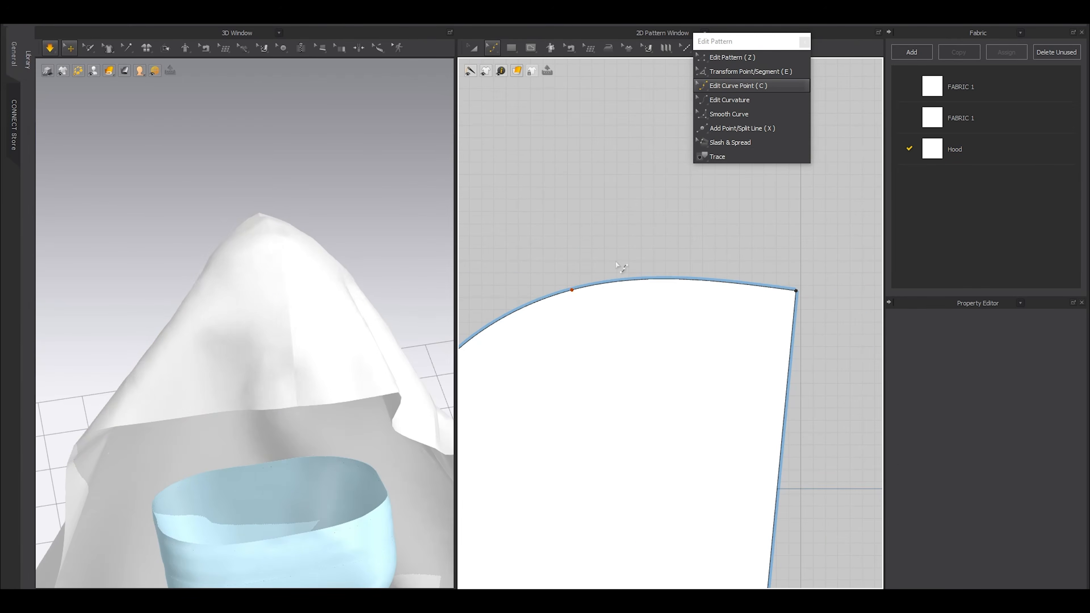
Step: Add a curve point near the upper end of the hood pattern's front edge and adjust it to smooth the peak
left_click_drag(575, 287, 576, 301)
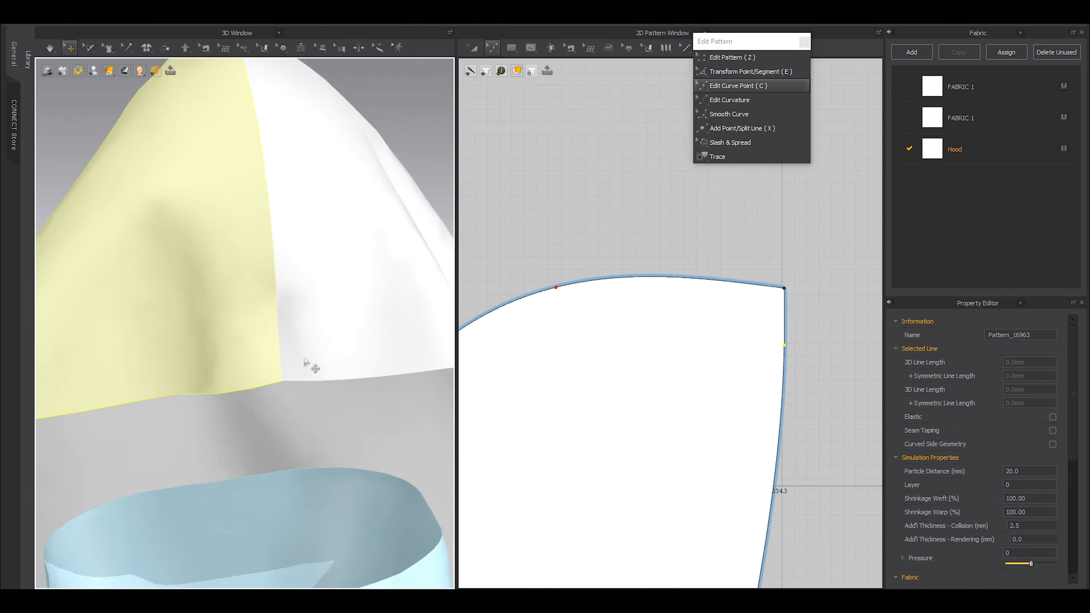
scroll(312, 365, "down", 3)
middle_click_drag(323, 453, 299, 403)
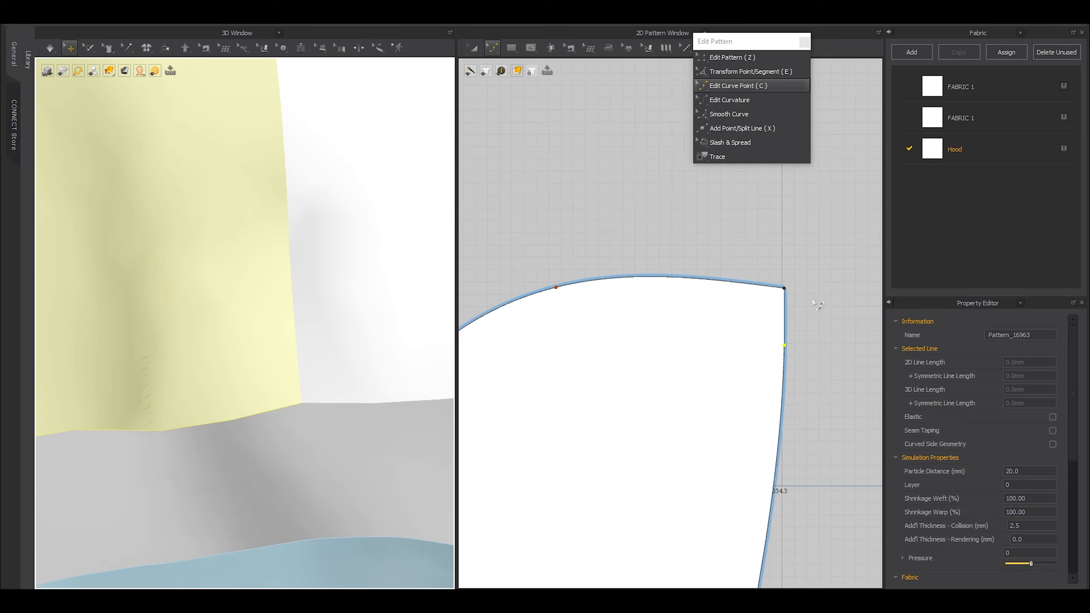
scroll(796, 349, "up", 3)
scroll(778, 349, "up", 4)
left_click_drag(792, 334, 764, 333)
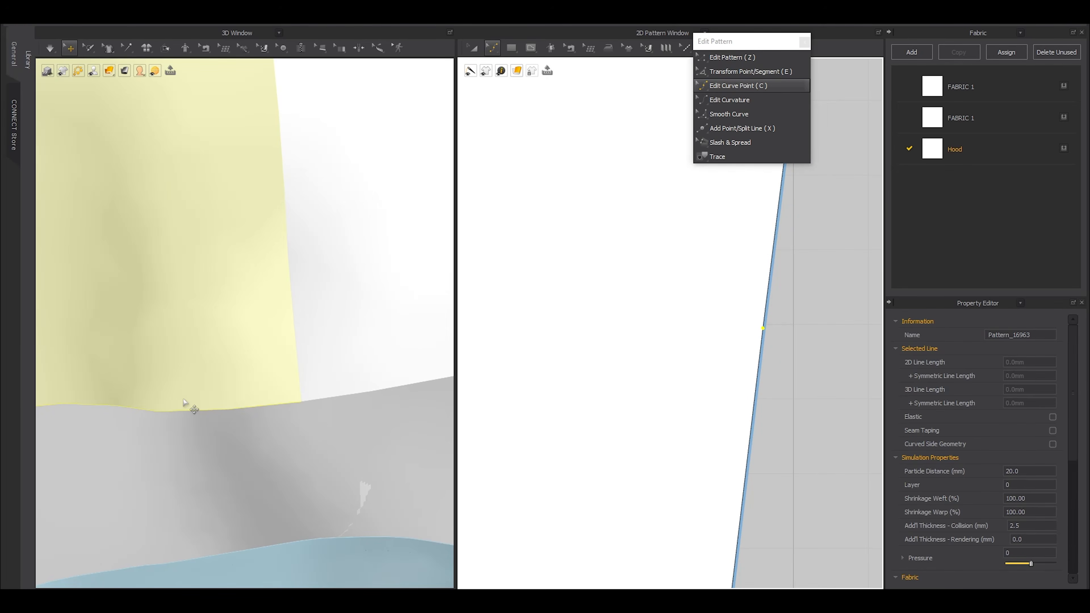
Step: Move the lower curve point on the hood pattern's front edge down near its bottom corner to bow the edge
scroll(281, 394, "down", 5)
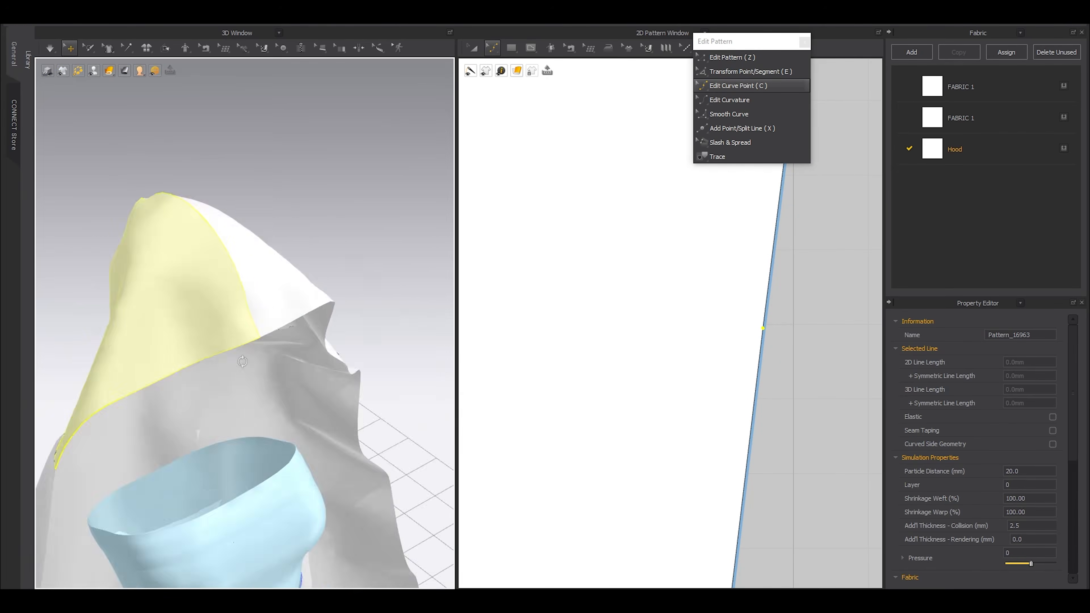
right_click_drag(282, 394, 283, 362)
scroll(784, 404, "down", 5)
middle_click_drag(784, 404, 762, 268)
scroll(766, 271, "down", 3)
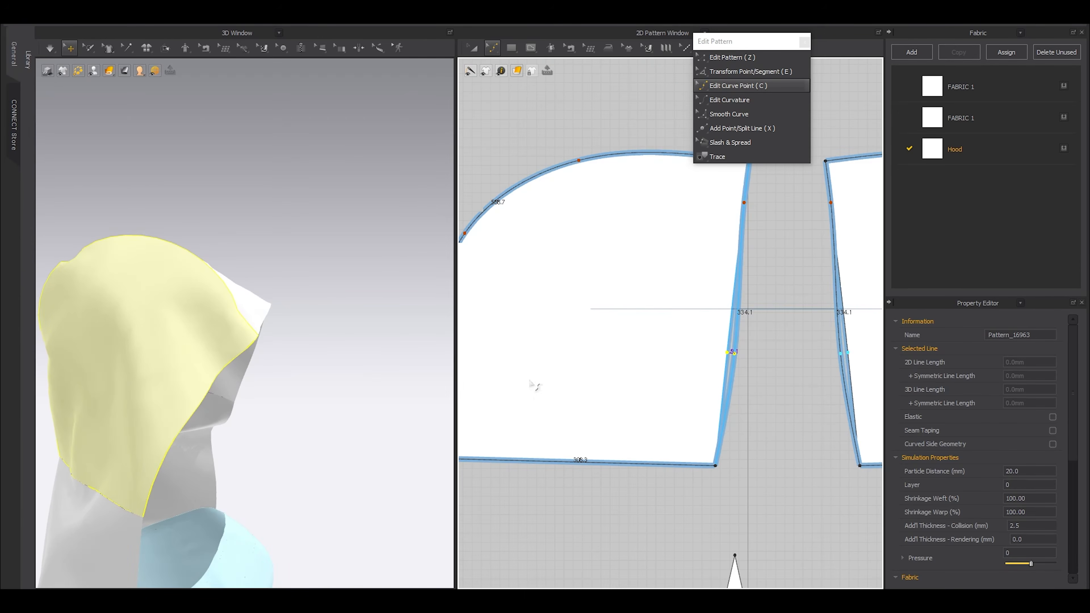
right_click_drag(243, 414, 296, 382)
left_click_drag(734, 353, 731, 432)
right_click_drag(370, 372, 325, 241)
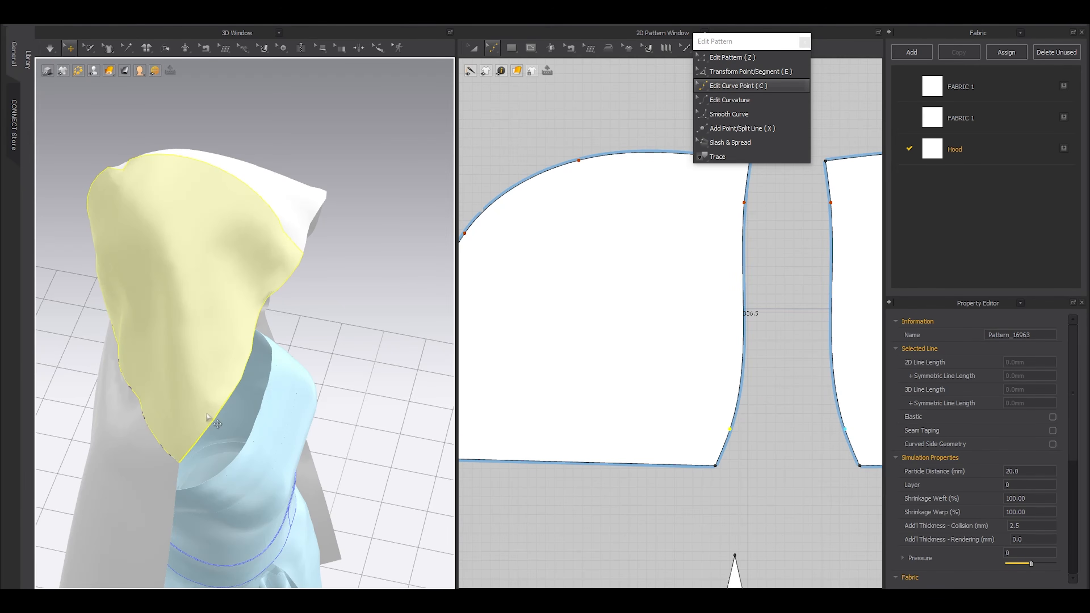
Step: Simulate the reshaped hood with the cape and pull its front edge away from the face
right_click_drag(187, 449, 324, 310)
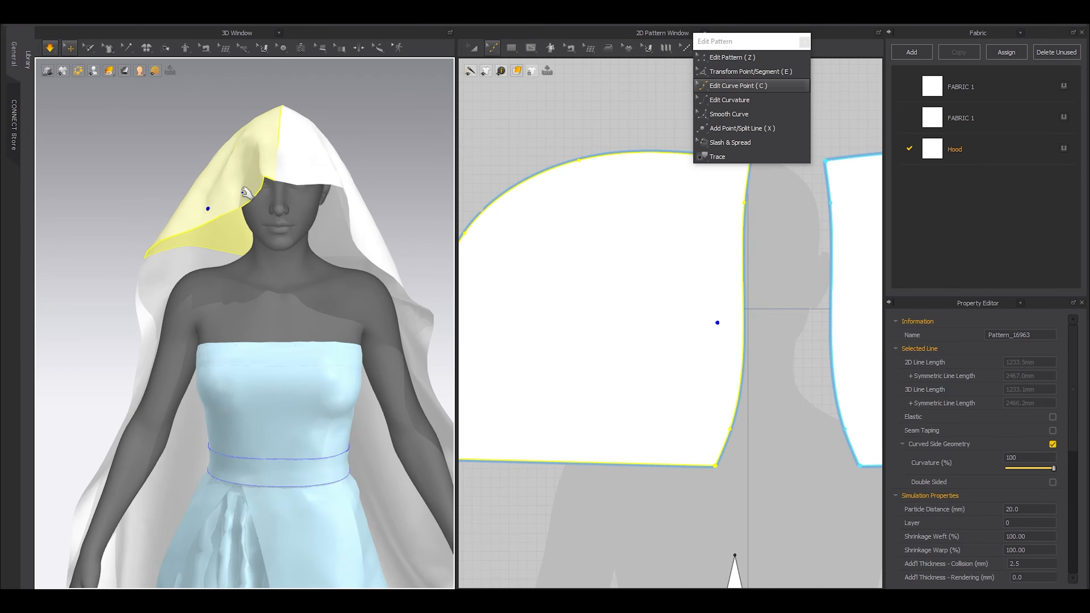
scroll(271, 188, "up", 2)
scroll(238, 257, "up", 2)
left_click_drag(212, 230, 189, 228)
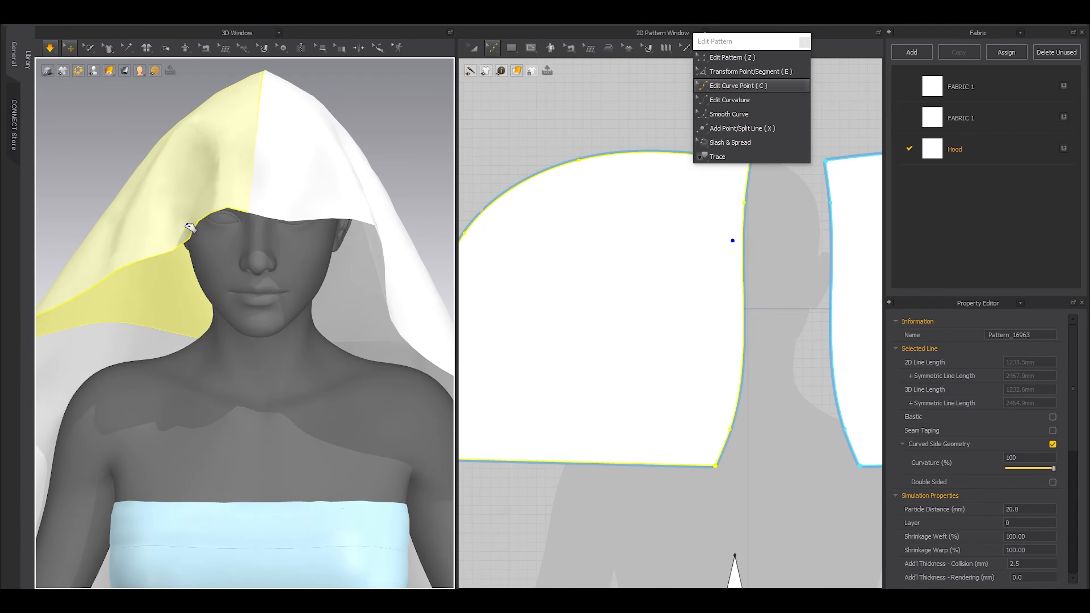
scroll(257, 242, "down", 2)
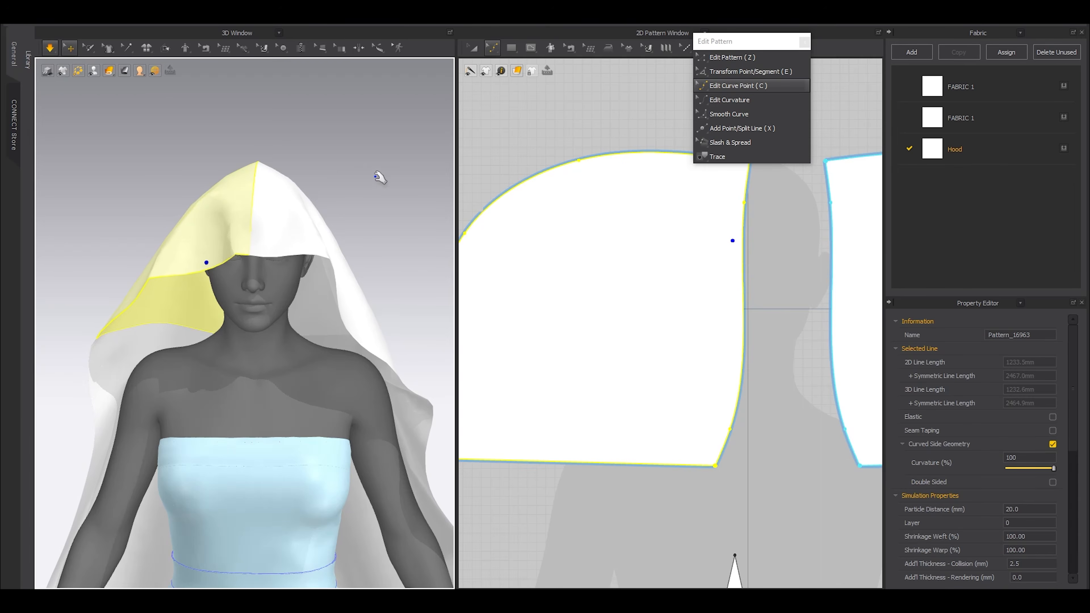
left_click(370, 184)
scroll(280, 268, "down", 2)
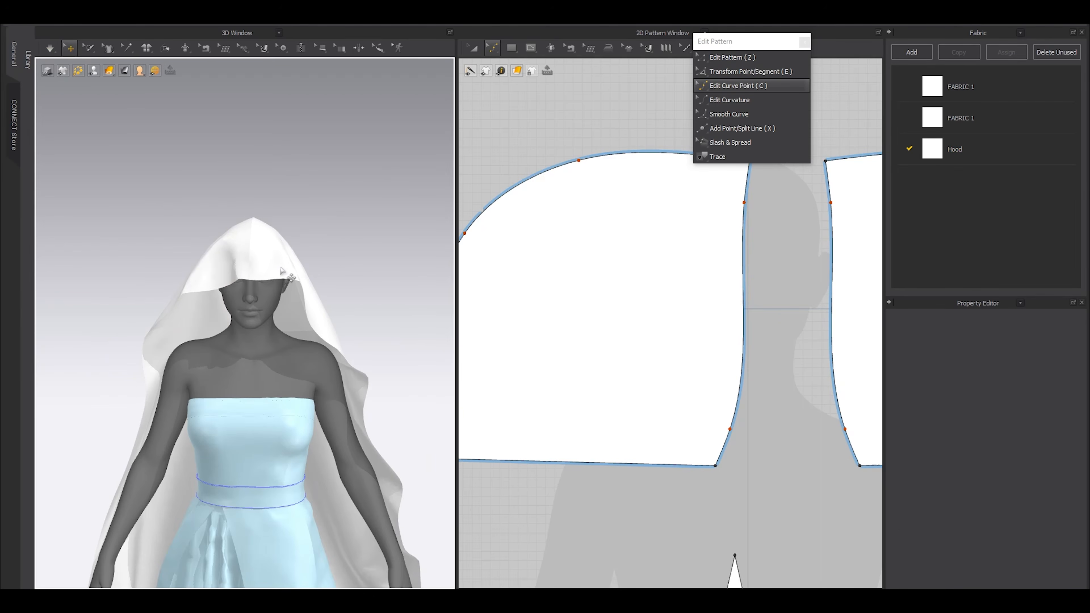
Step: Delete the hood piece on the avatar's right side and replace it with a symmetric copy of the remaining hood piece
left_click(280, 243)
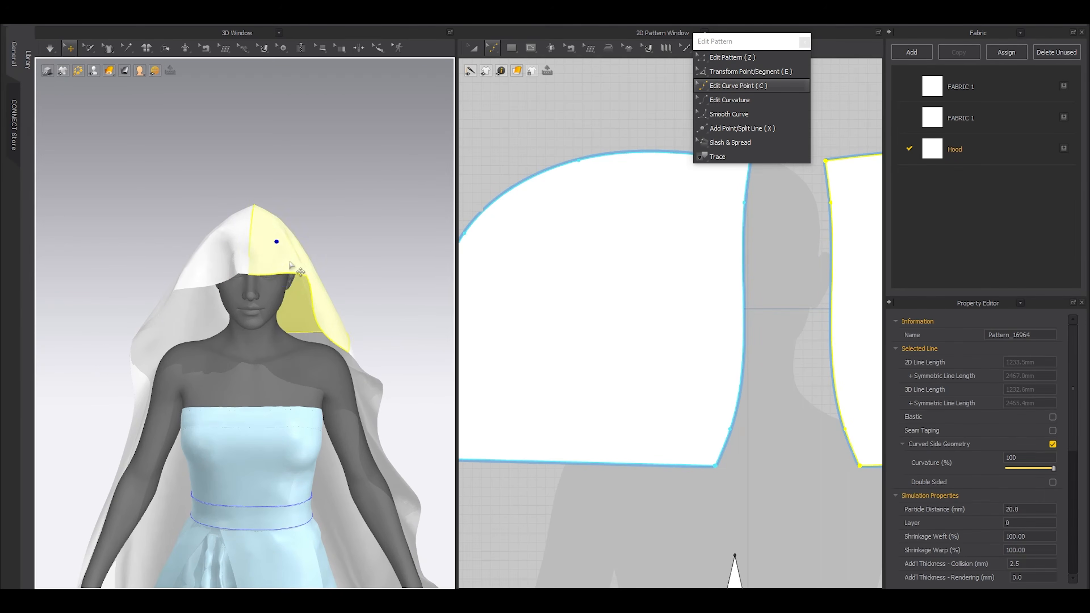
left_click(196, 268)
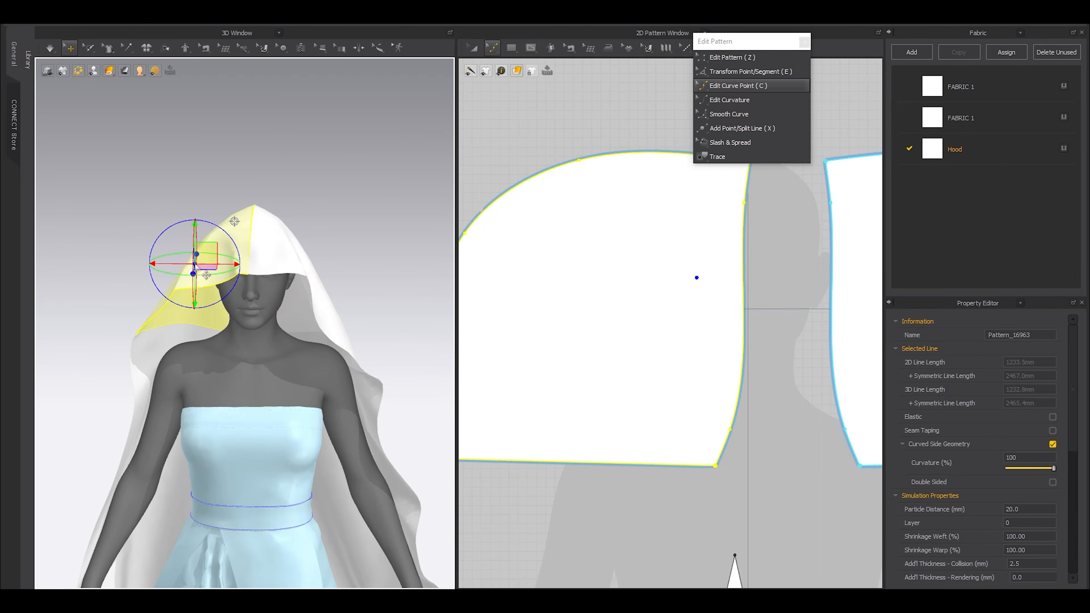
key("Delete")
scroll(672, 350, "down", 6)
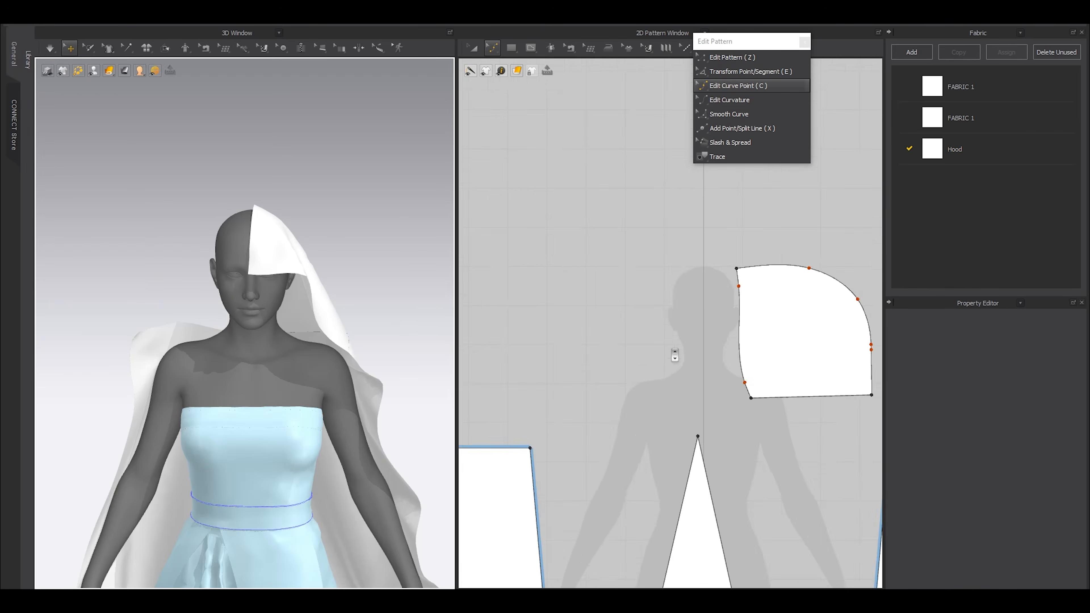
key("a")
left_click(747, 309)
key("ctrl+d")
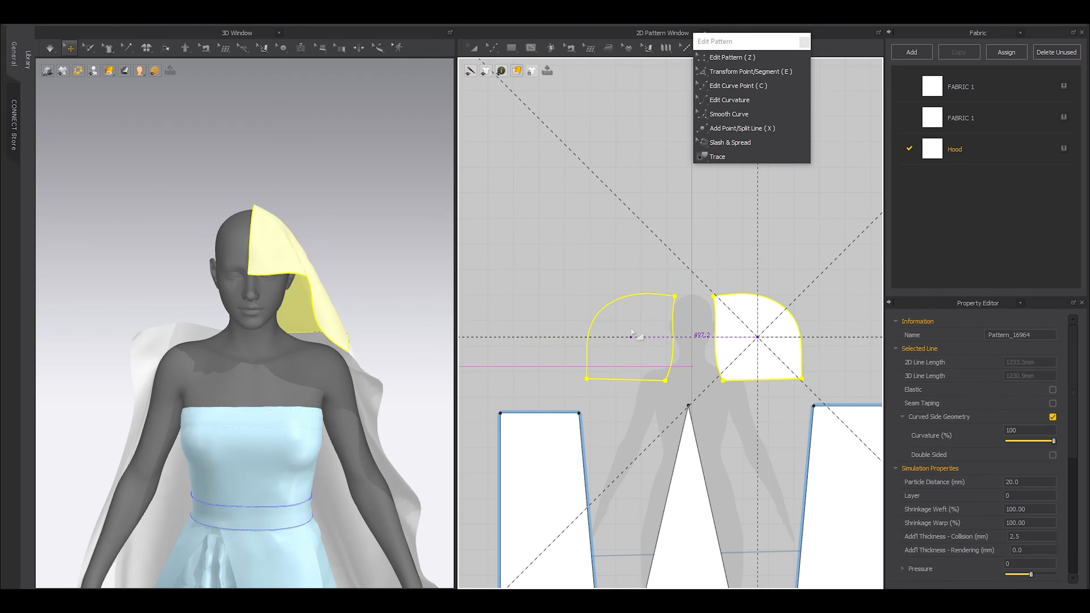
left_click(499, 324)
Step: Sew the curved crown and back edges of the two hood pieces together
right_click_drag(214, 306, 233, 318)
key("n")
left_click(657, 295)
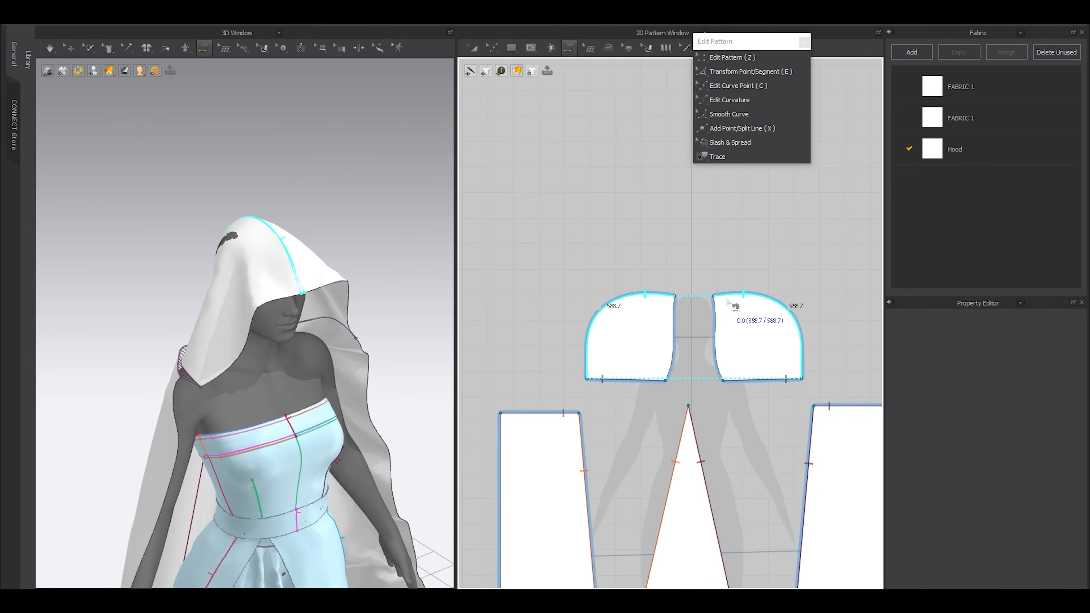
right_click_drag(326, 326, 301, 318)
Step: Deactivate the two side panels and the triangular back panel of the cape
key("a")
right_click_drag(246, 348, 407, 360)
scroll(326, 322, "down", 3)
left_click(69, 47)
left_click(305, 386)
left_click(265, 442, "shift")
left_click(240, 414, "shift")
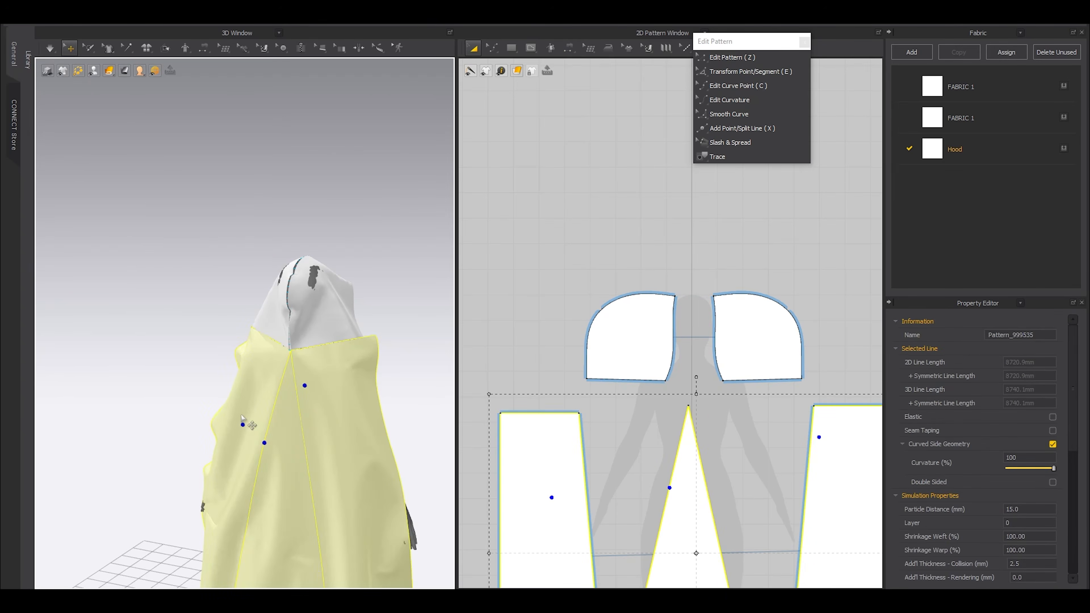
right_click(299, 194)
left_click(343, 209)
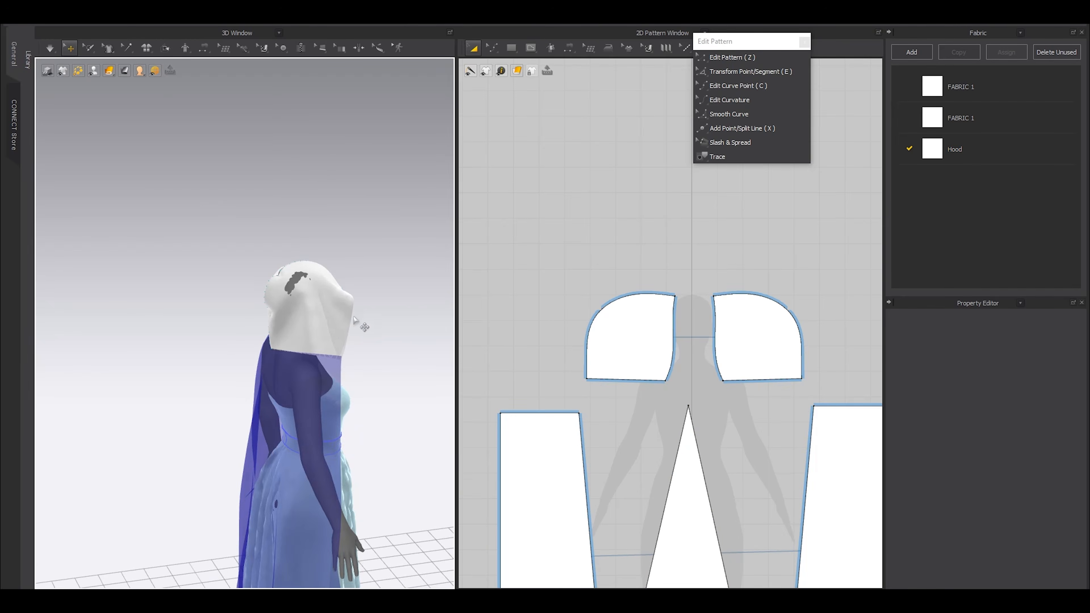
Step: Simulate the hood without the cape panels, and hide the avatar
key("space")
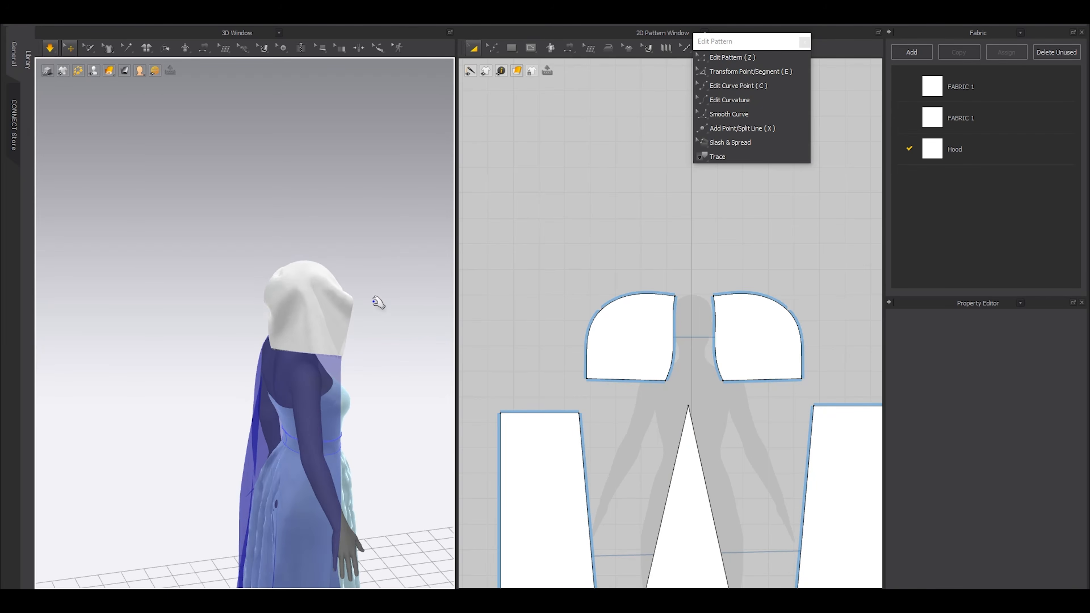
right_click_drag(380, 327, 287, 334)
scroll(288, 334, "down", 3)
key("shift+a")
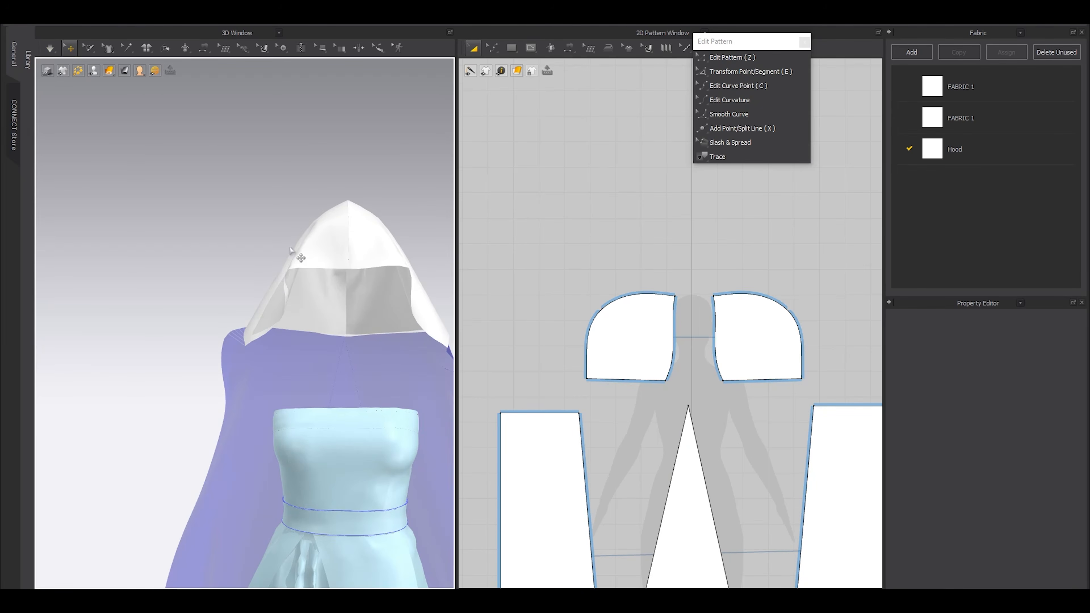
Step: Move the curve point at the hood pattern's rear upper corner outward to make the back of the head fuller
scroll(371, 275, "up", 2)
right_click_drag(285, 295, 377, 297)
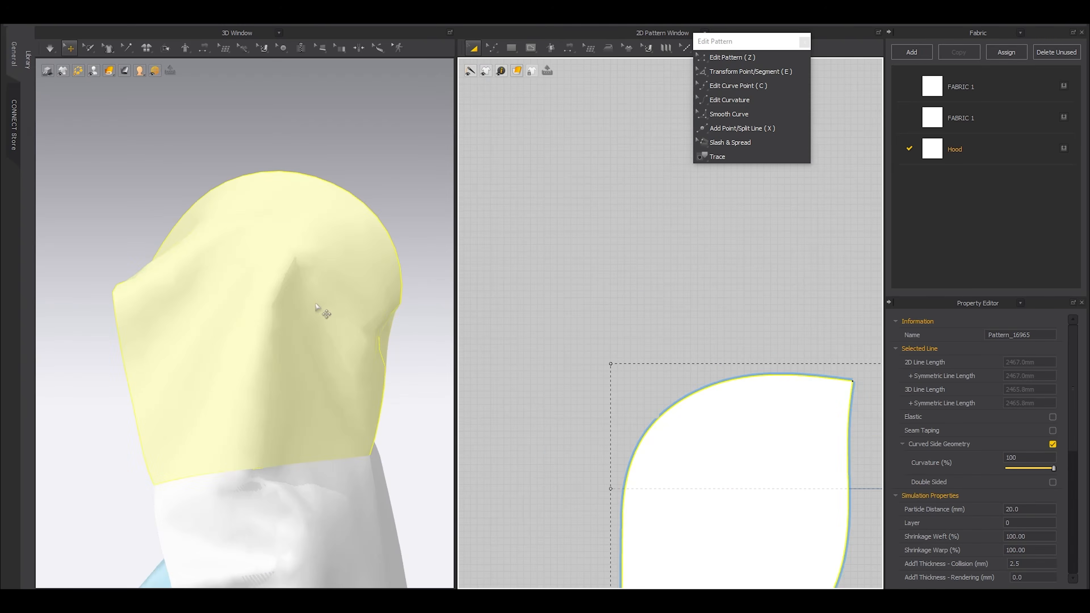
right_click_drag(289, 296, 255, 305)
right_click_drag(322, 314, 367, 303)
scroll(625, 354, "up", 3)
scroll(650, 385, "down", 2)
middle_click_drag(652, 385, 655, 332)
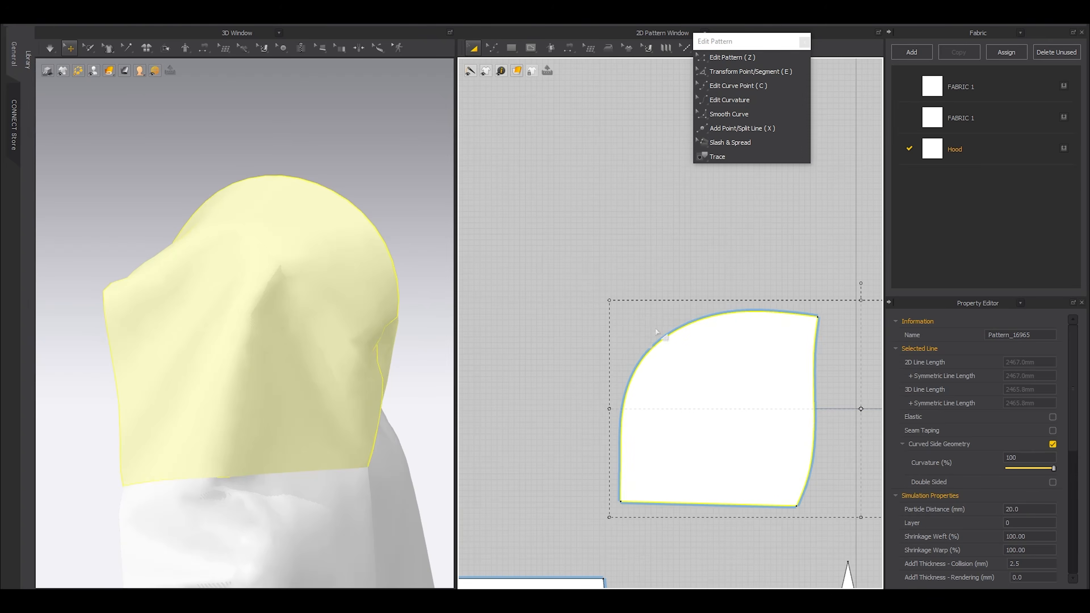
left_click(650, 321)
key("z")
key("c")
left_click_drag(641, 362, 635, 342)
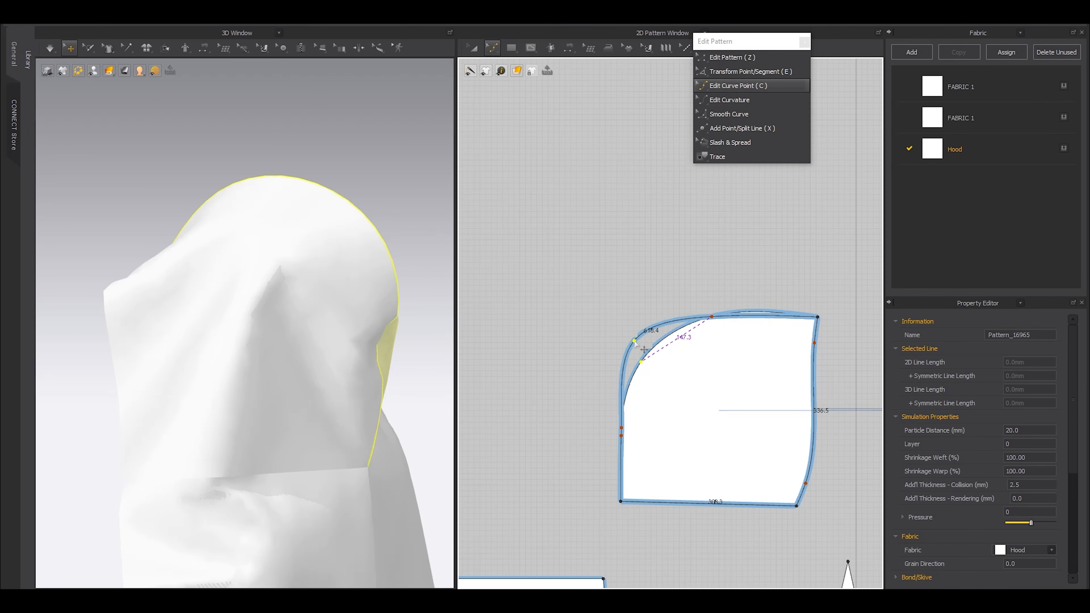
left_click_drag(713, 318, 712, 316)
left_click_drag(635, 340, 634, 349)
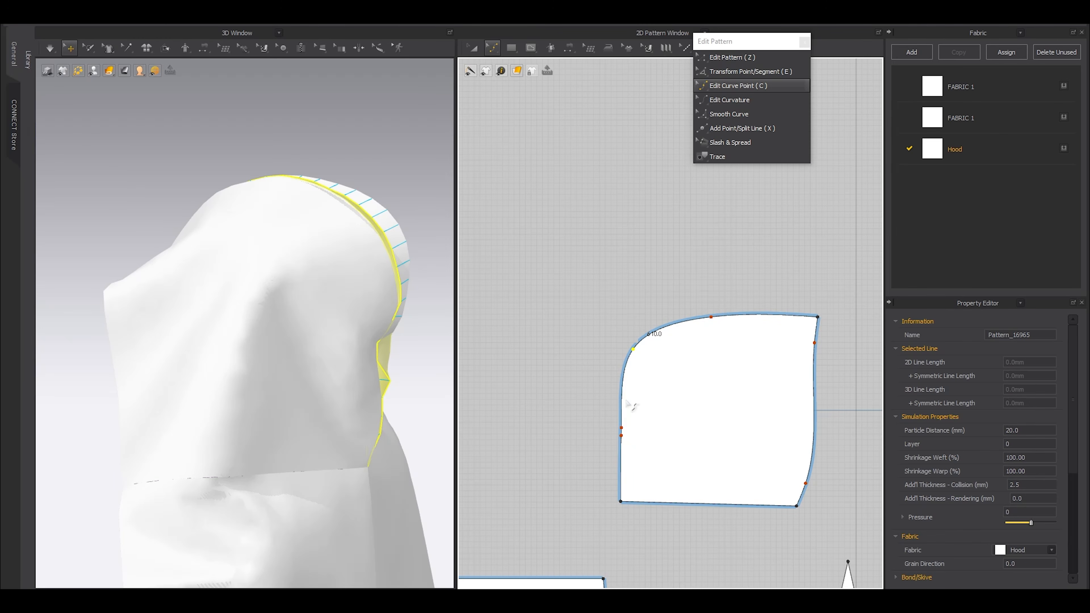
Step: Delete the two surplus curve points on the hood pattern's back edge and readjust the remaining rear curve point
left_click_drag(656, 406, 609, 429)
key("Delete")
scroll(643, 356, "up", 4)
left_click_drag(622, 339, 645, 352)
key("a")
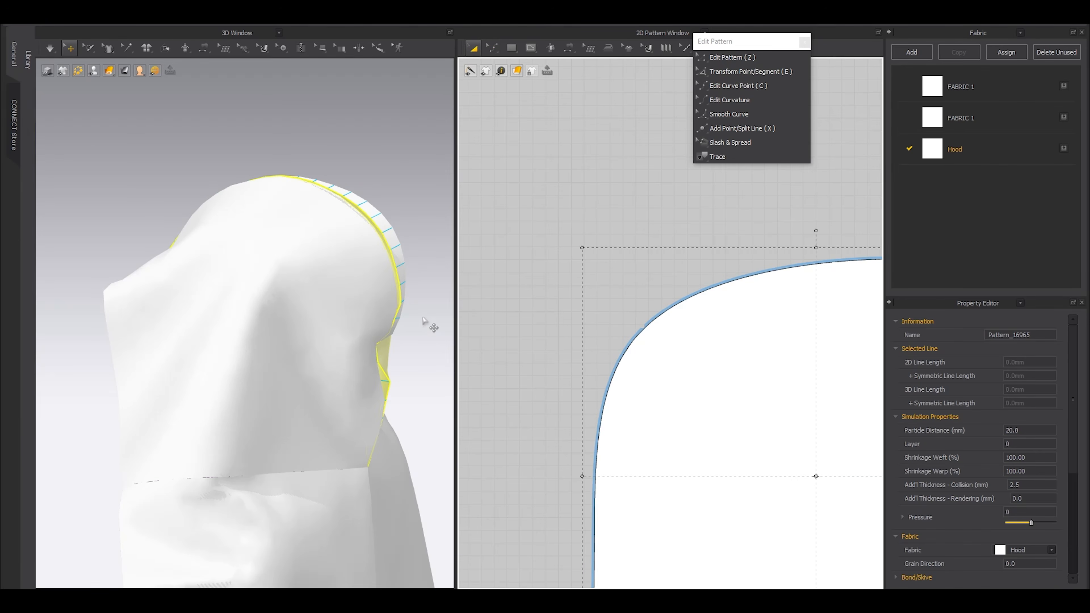
Step: Simulate the hood and cape while pulling the hood fabric at the back and peak to smooth its shape
key("space")
left_click(350, 295)
right_click_drag(350, 295, 318, 351)
left_click_drag(318, 351, 304, 370)
right_click_drag(305, 371, 356, 287)
left_click_drag(353, 288, 334, 268)
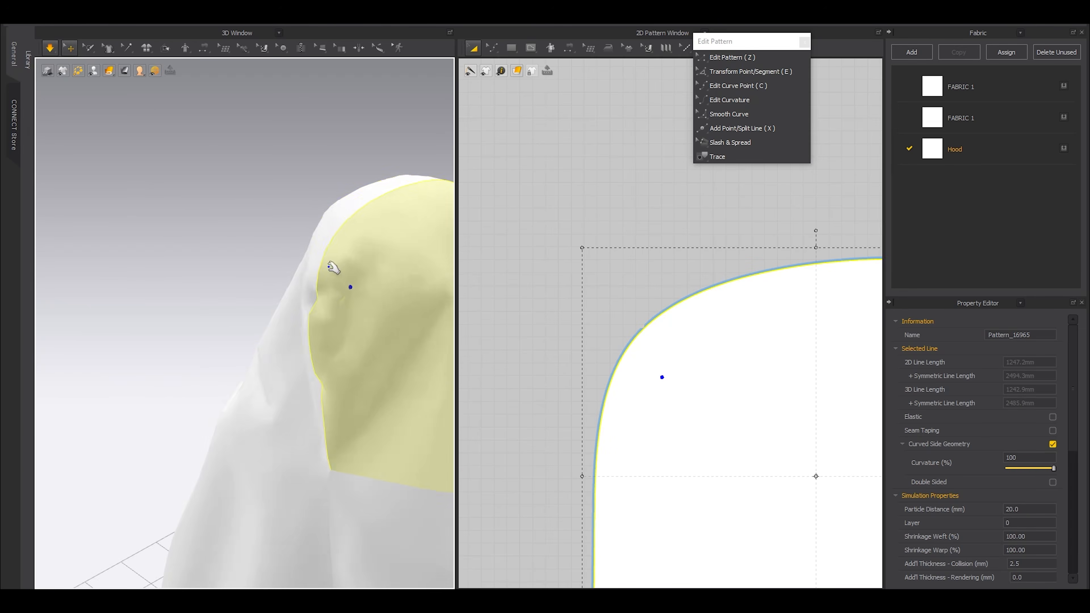
right_click_drag(333, 267, 284, 354)
middle_click_drag(284, 353, 185, 365)
left_click_drag(306, 294, 324, 299)
right_click_drag(300, 365, 295, 338)
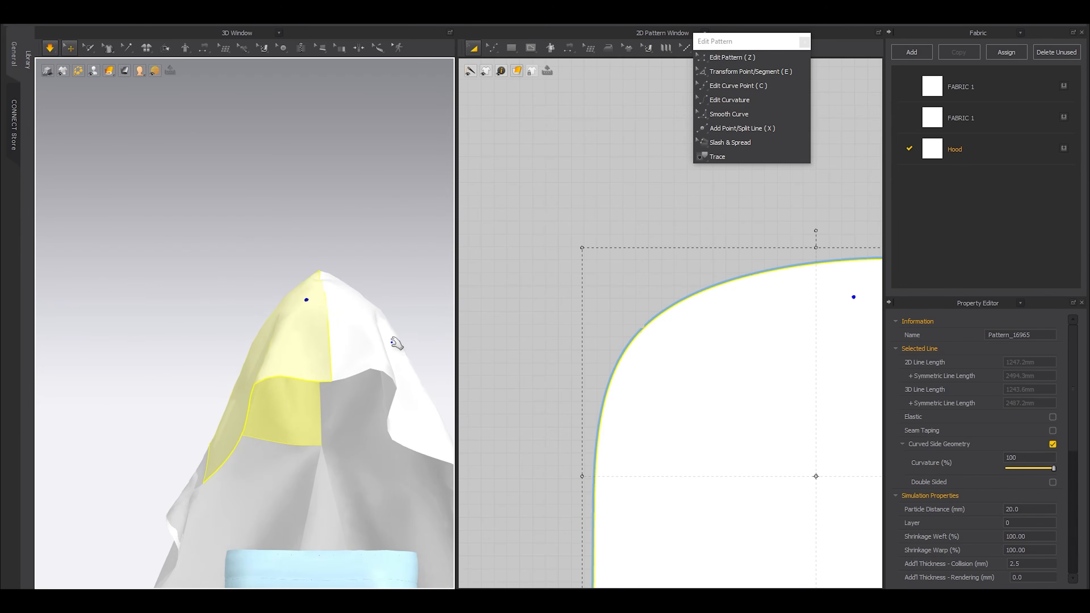
scroll(368, 336, "up", 2)
scroll(370, 336, "up", 2)
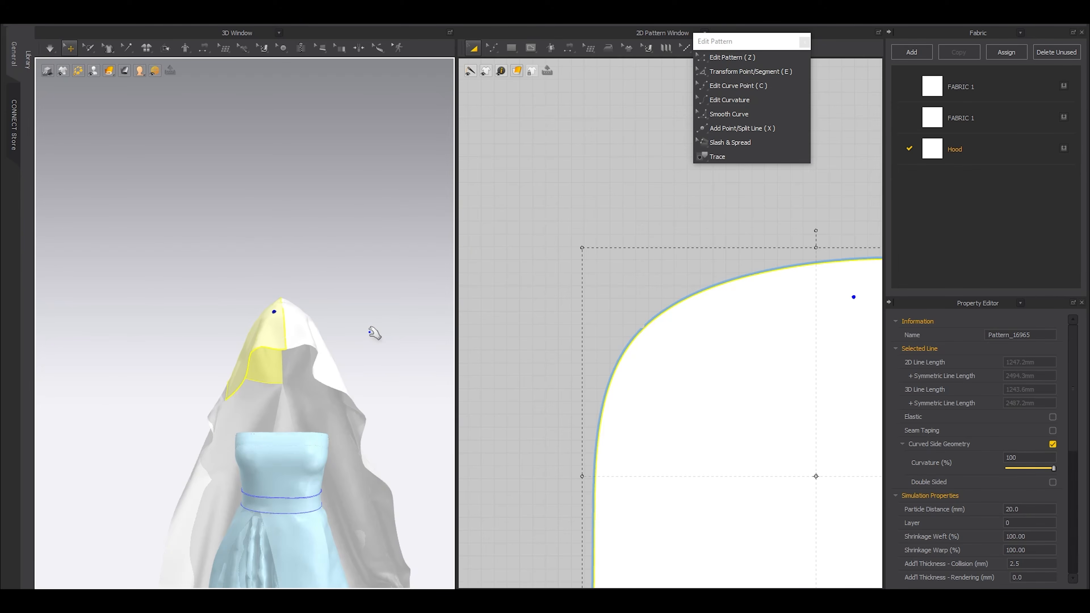
Step: Adjust the lower end of the triangular back panel so its side seam matches the adjoining cape panel's seam length
right_click_drag(374, 333, 294, 388)
scroll(312, 393, "up", 3)
scroll(303, 382, "down", 2)
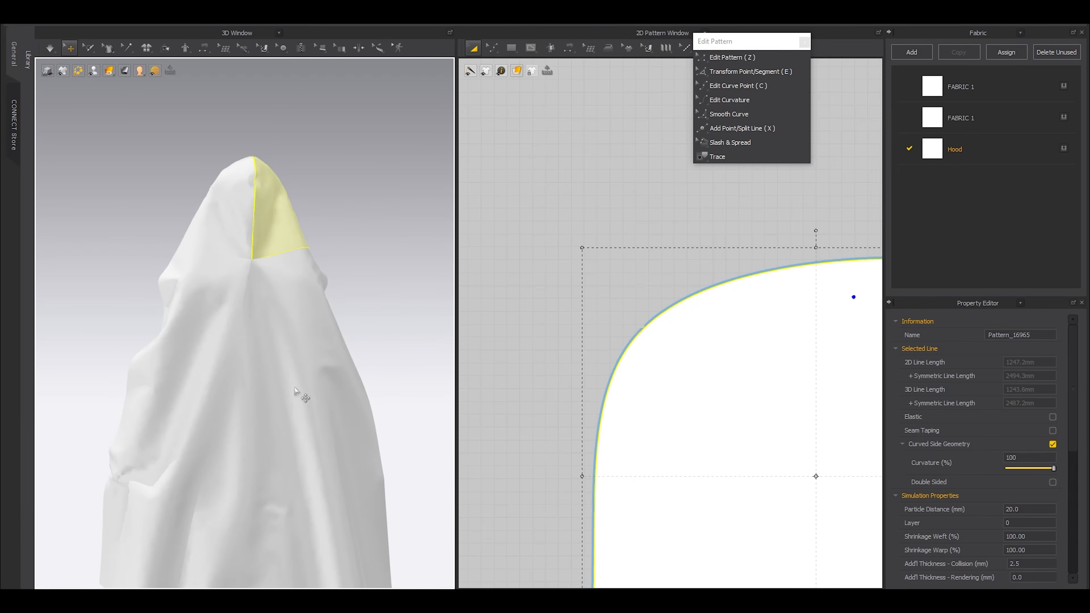
scroll(756, 330, "up", 6)
scroll(726, 352, "up", 5)
scroll(669, 333, "down", 6)
key("b")
left_click(700, 280)
scroll(699, 280, "down", 6)
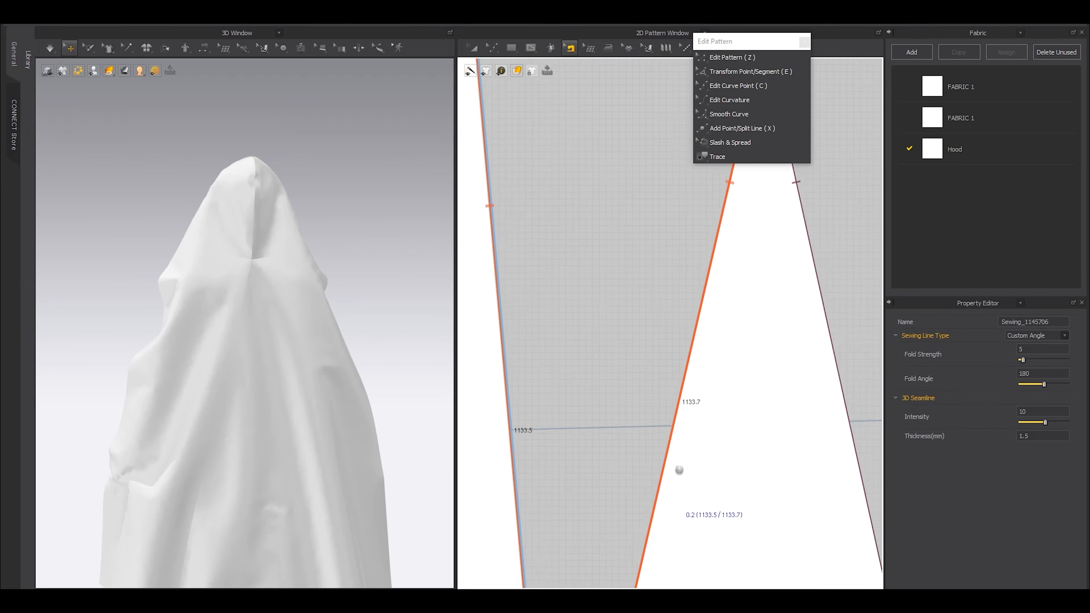
scroll(659, 422, "down", 3)
key("z")
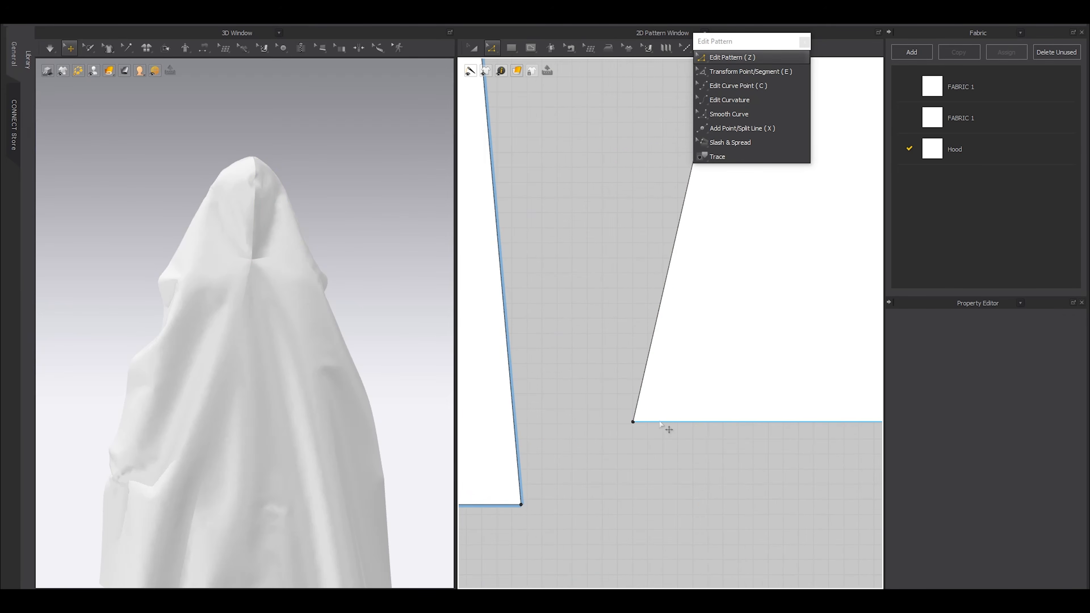
left_click(661, 423)
key("Escape")
key("b")
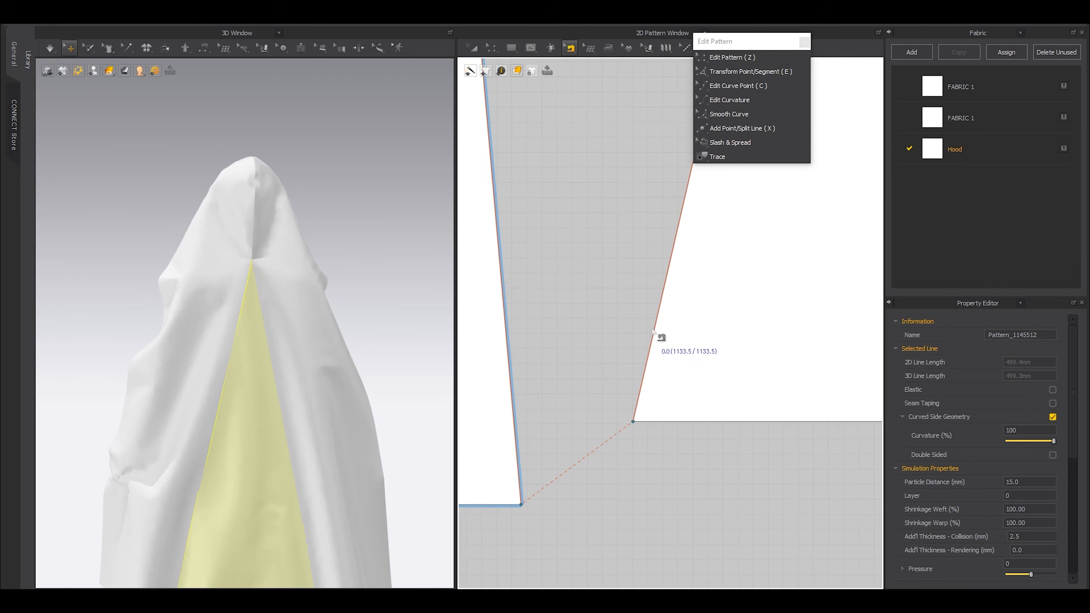
Step: Merge both cape side panels with the triangular back panel along their seams into one pattern piece
scroll(653, 342, "up", 4)
scroll(654, 343, "up", 3)
left_click(671, 305)
right_click(671, 306)
left_click(691, 366)
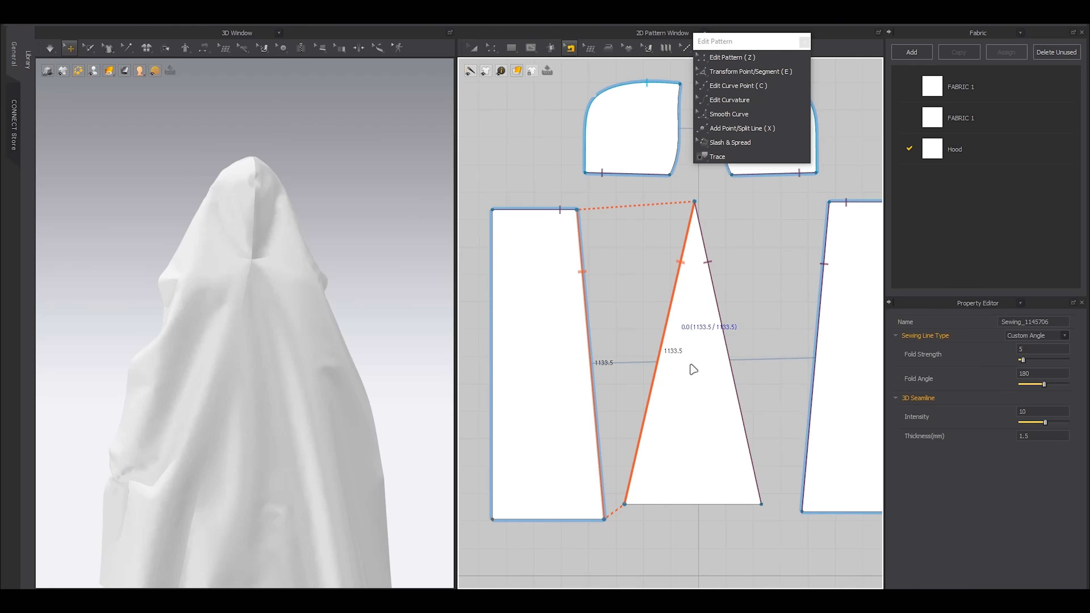
left_click(724, 311)
right_click(724, 310)
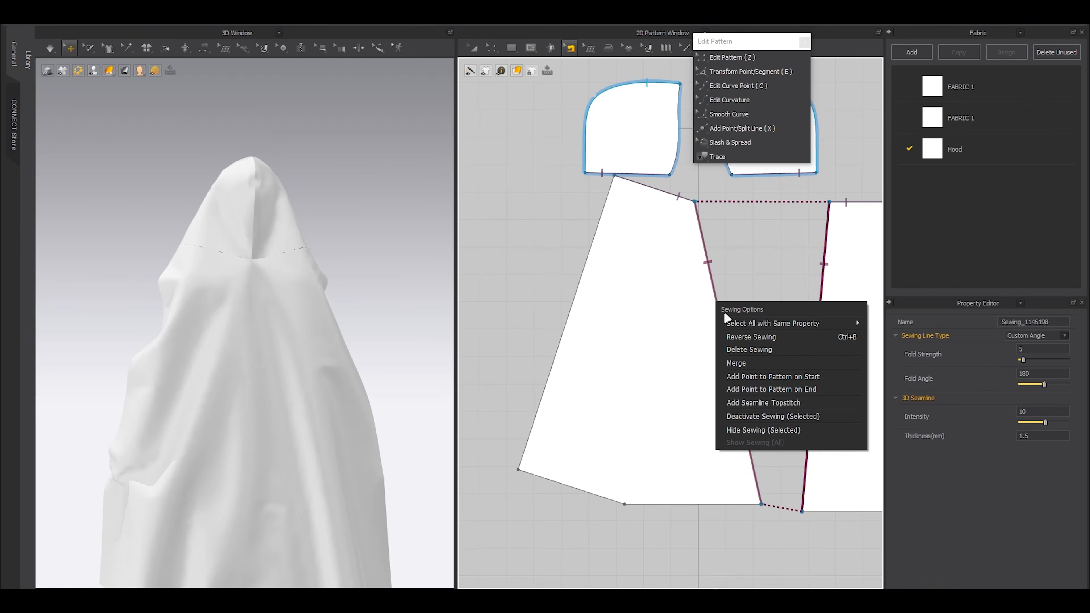
left_click(739, 364)
Step: Simulate the merged cape and hood with the avatar shown, and hide the avatar
key("a")
left_click(388, 287)
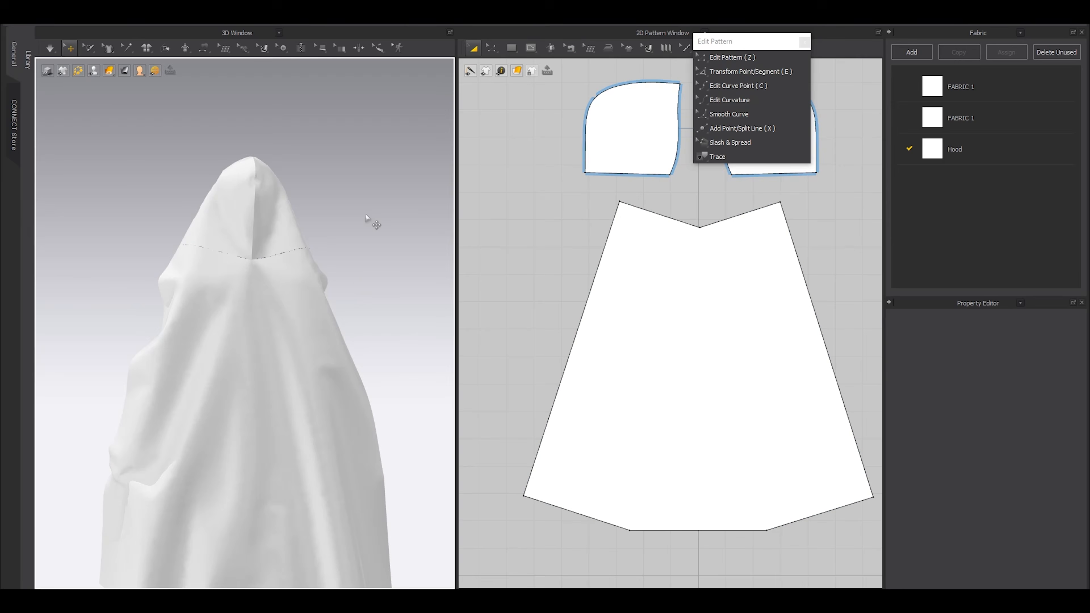
scroll(373, 224, "down", 3)
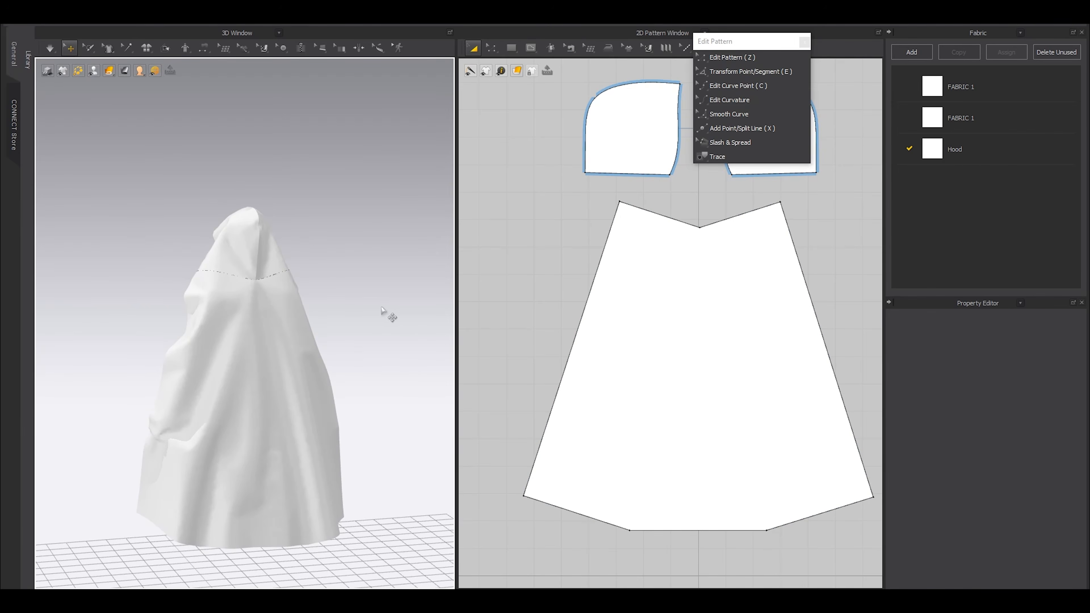
right_click_drag(382, 306, 430, 336)
key("shift+a")
key("shift+a")
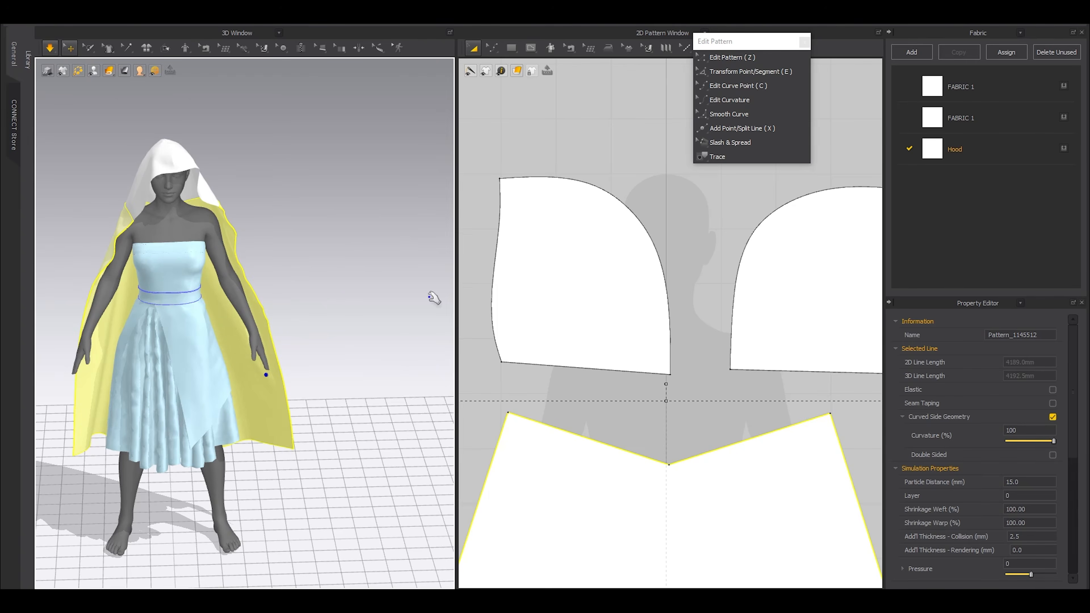
key("space")
key("shift+a")
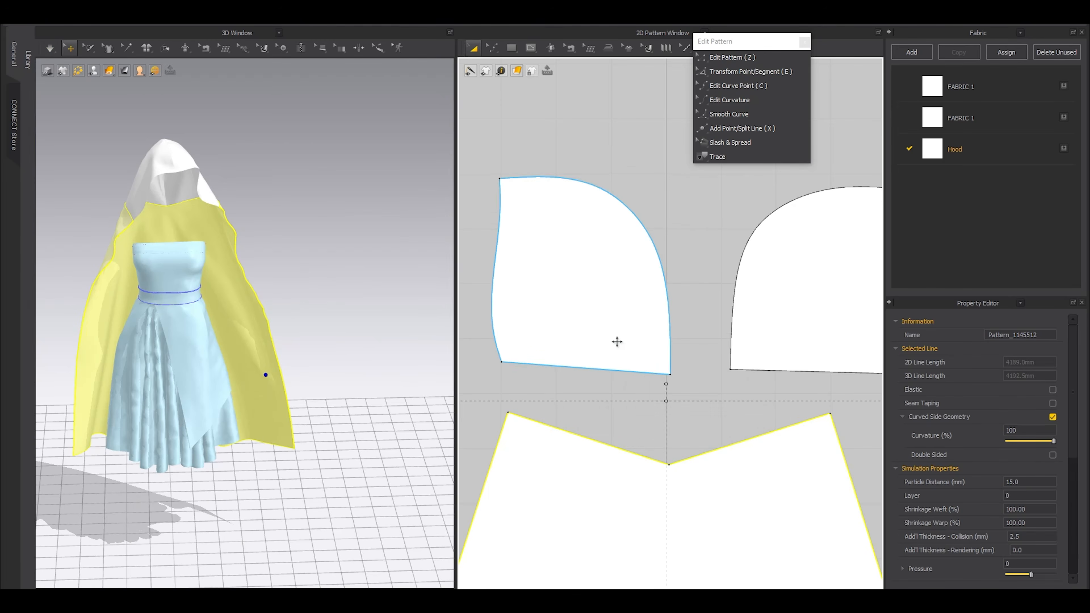
Step: Swap the positions of the two hood patterns above the cape so their front edges face each other
scroll(617, 341, "down", 6)
scroll(614, 386, "up", 5)
left_click(706, 255)
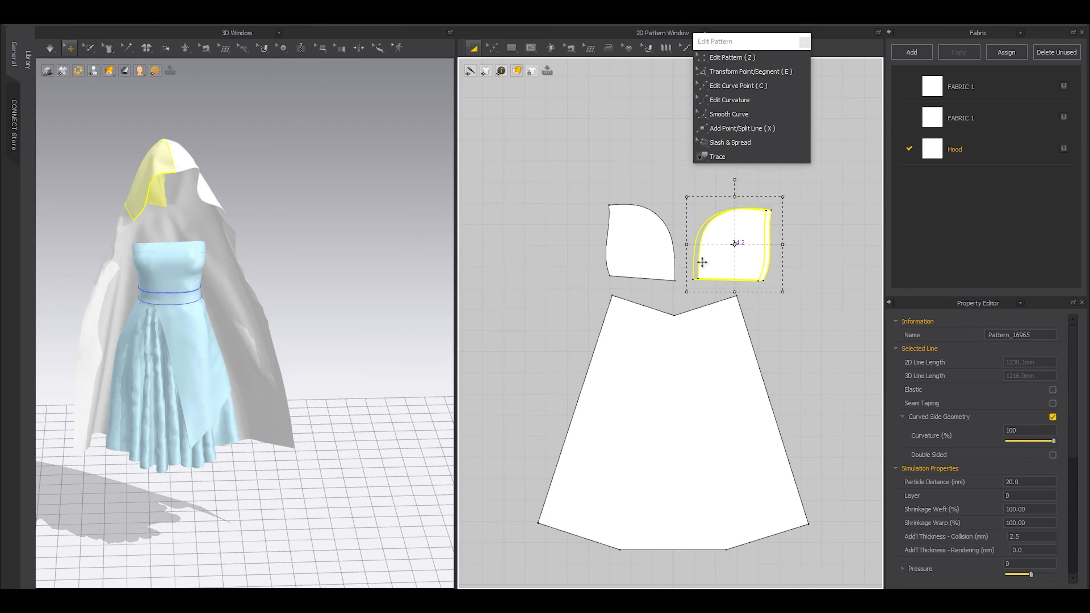
left_click_drag(665, 261, 806, 261)
left_click_drag(718, 261, 625, 261)
left_click_drag(779, 258, 716, 262)
Step: Set the particle distance to 8 mm for the merged cape and 5 mm for both hood pieces
left_click(721, 365)
double_click(1026, 482)
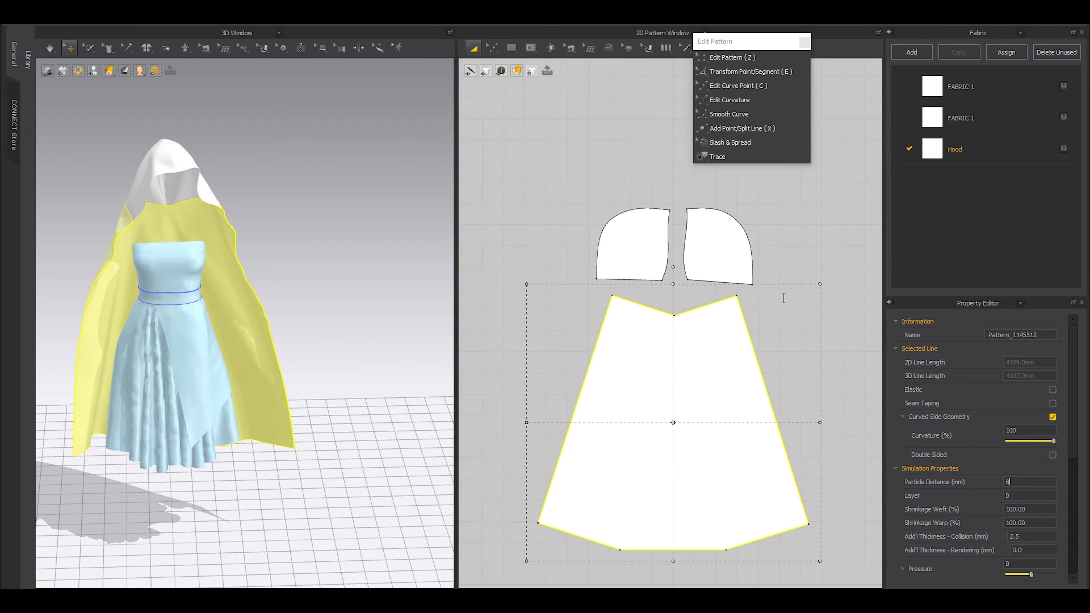
left_click(700, 251)
left_click(631, 247, "shift")
double_click(1038, 484)
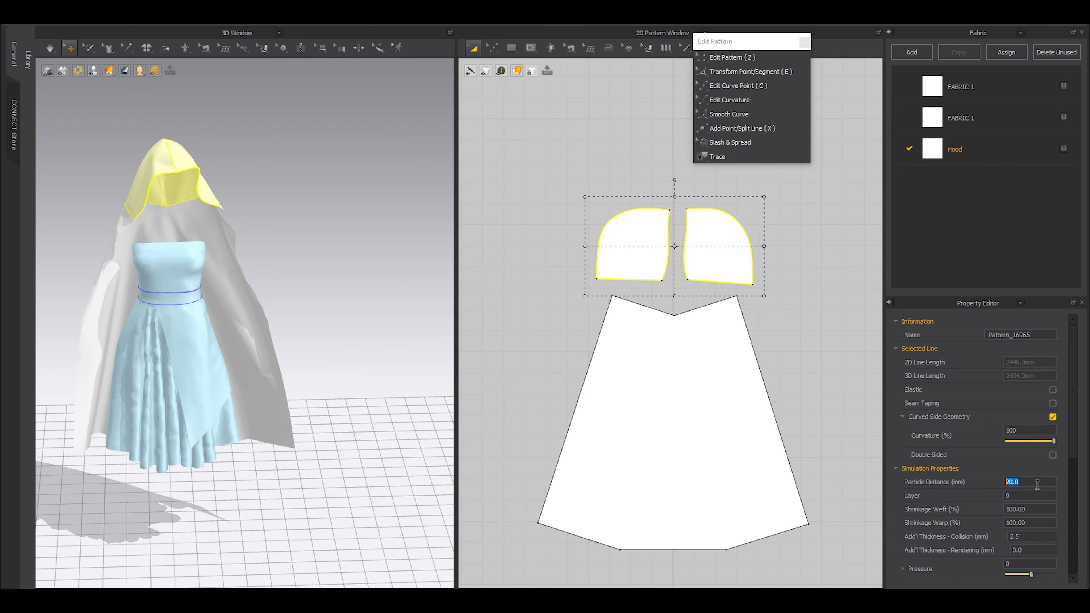
type("5")
key("Return")
Step: Simulate the cape and hood with the finer particle distances, and stop once the fabric has settled
left_click(292, 198)
scroll(238, 214, "up", 5)
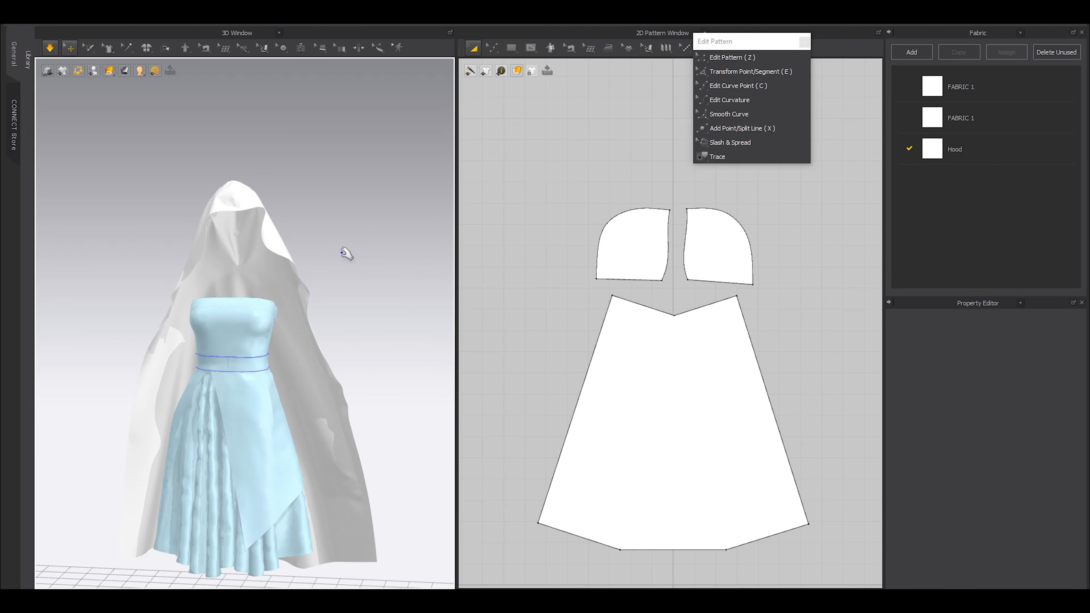
key("space")
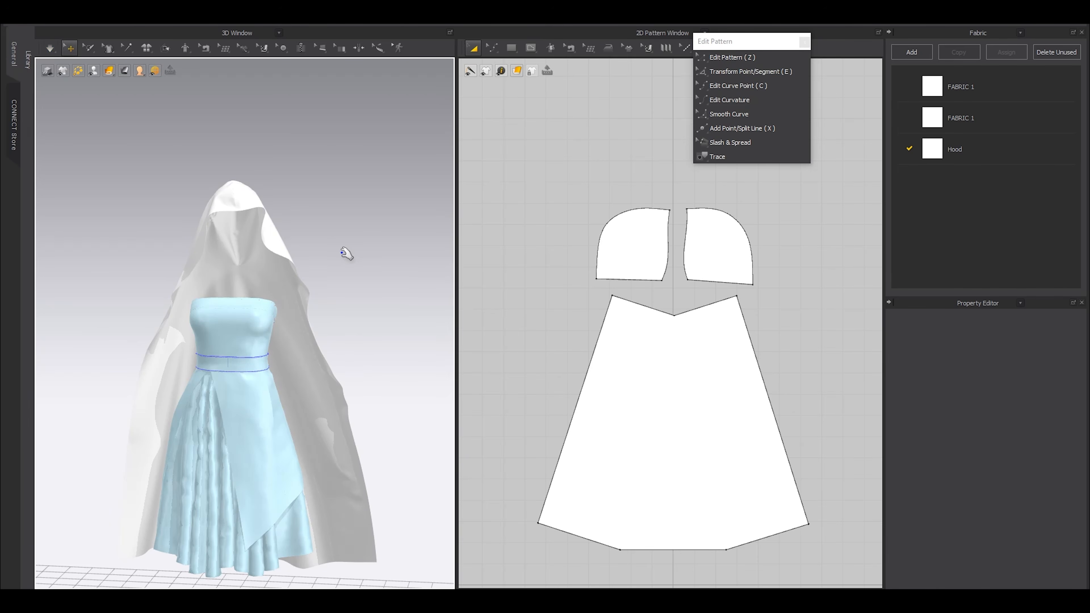